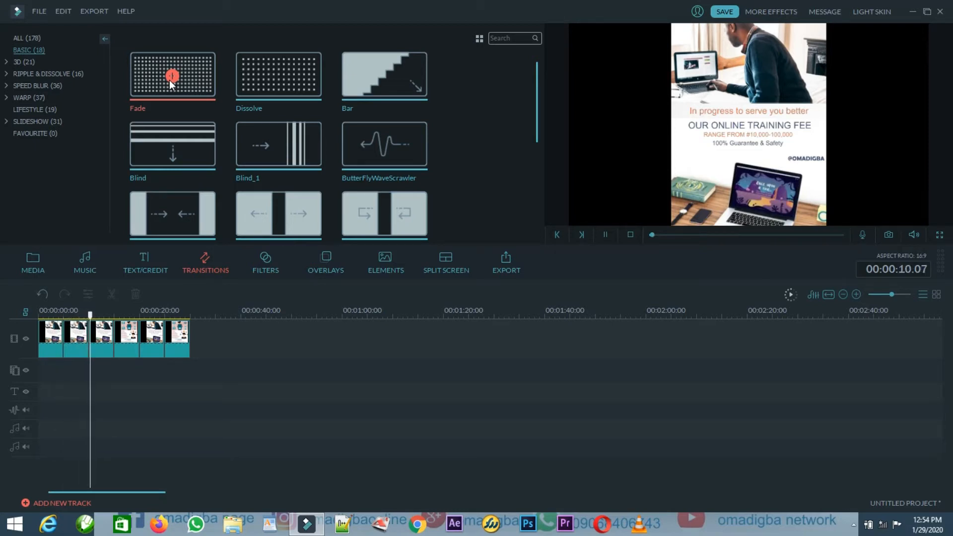
Step: Delete the first two image clips from the start of the video track
click(106, 400)
click(54, 347)
key(Delete)
click(55, 345)
key(Delete)
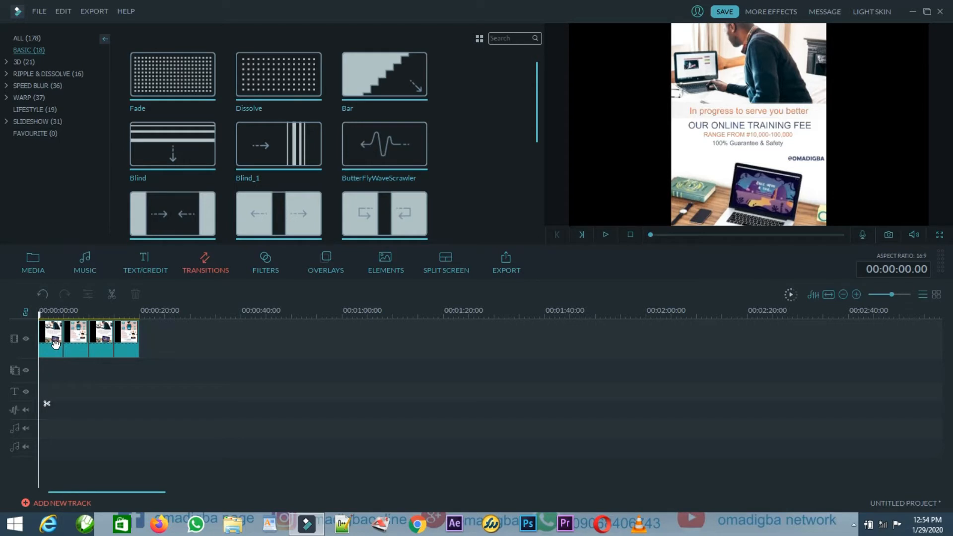
Step: Play through the remaining clips and return the playhead to the start of the timeline
key(space)
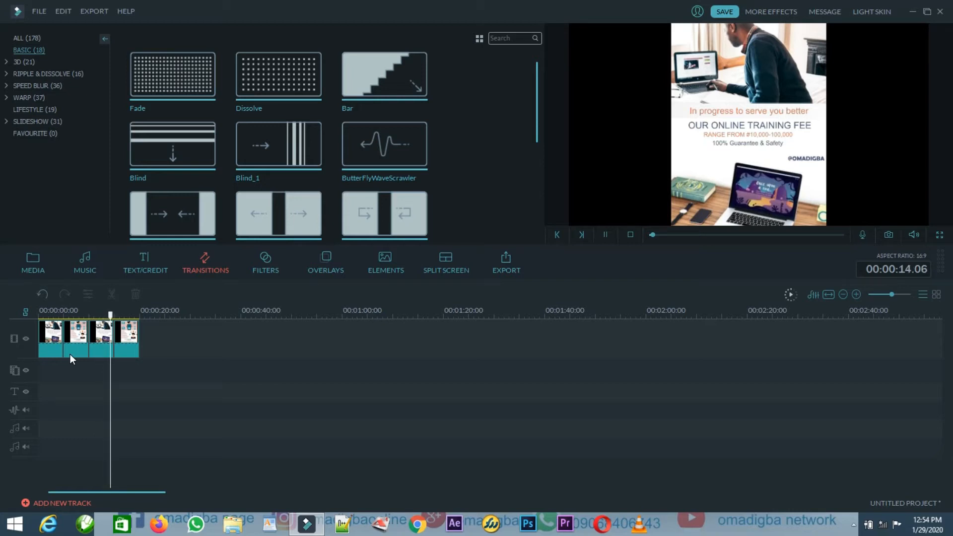
key(space)
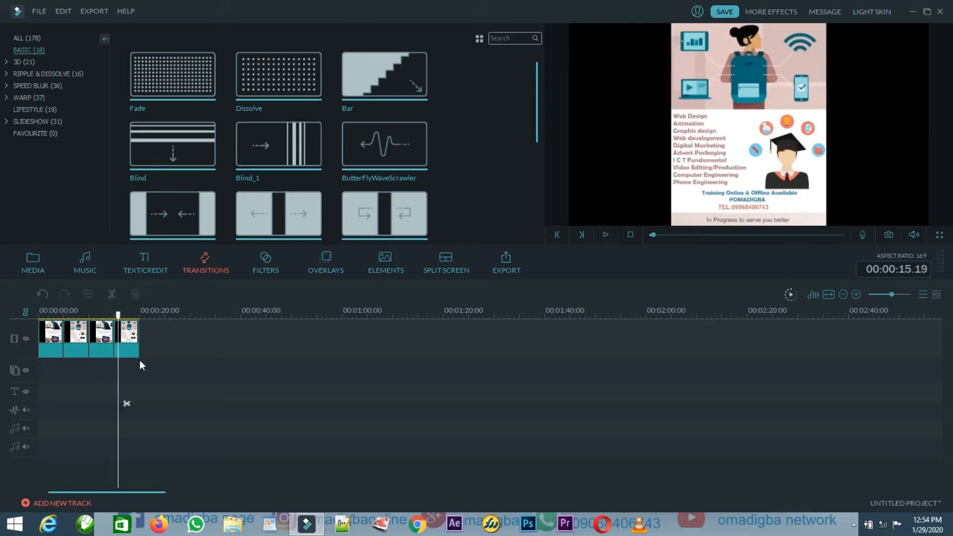
drag(116, 312, 25, 328)
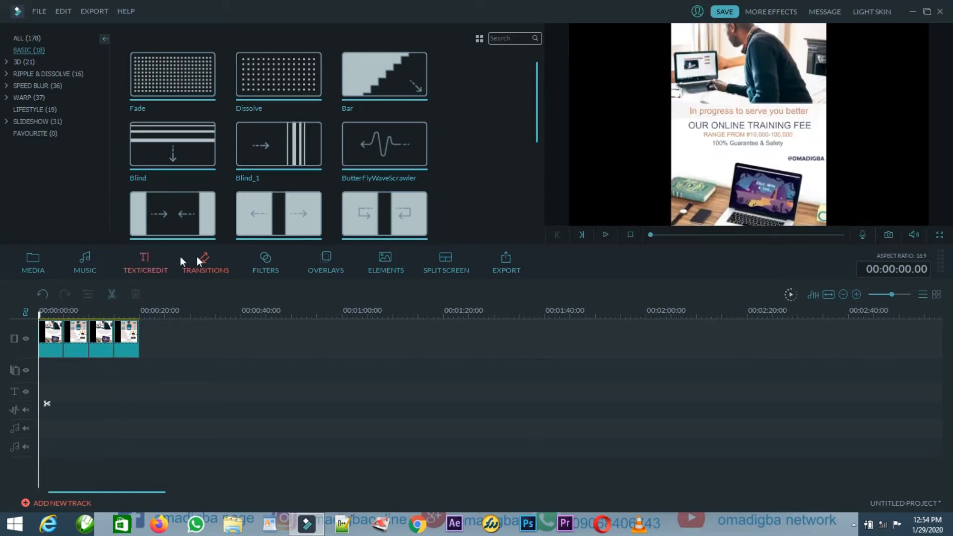
Step: Try the Fade transition between the first two clips, preview it across the cut, and remove it
click(175, 76)
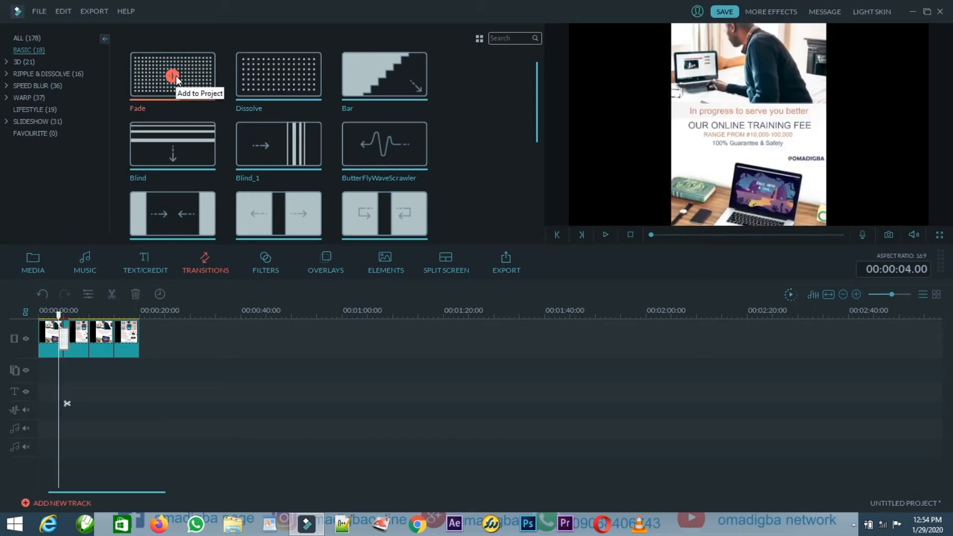
key(space)
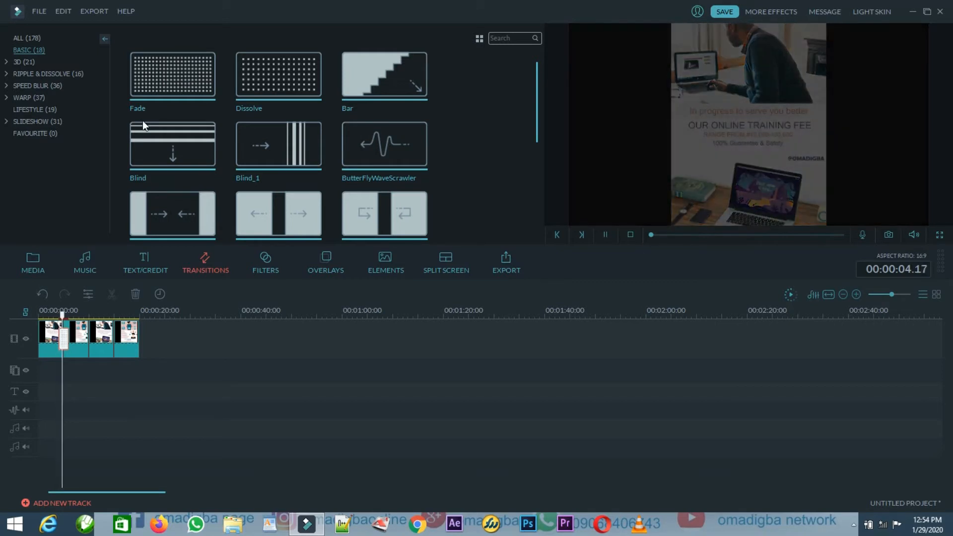
key(space)
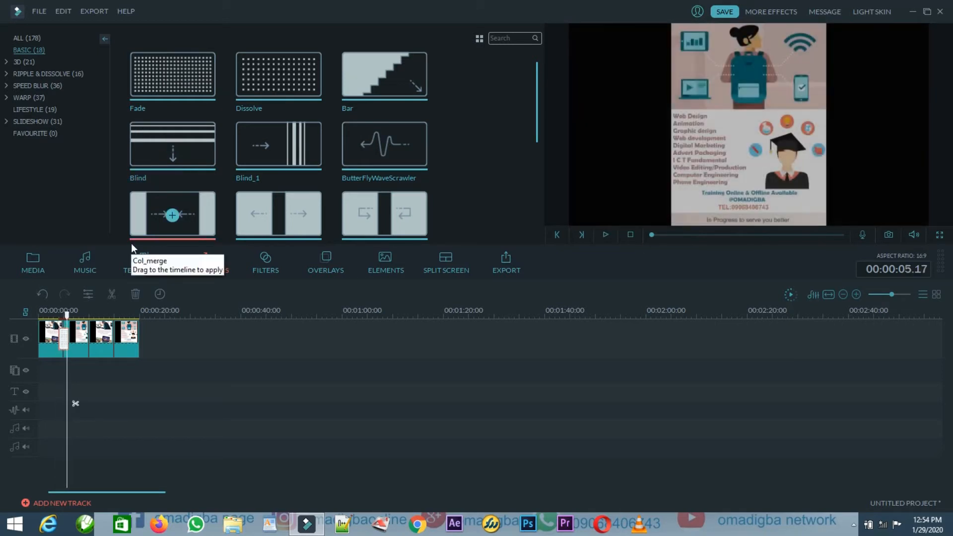
click(57, 332)
key(Home)
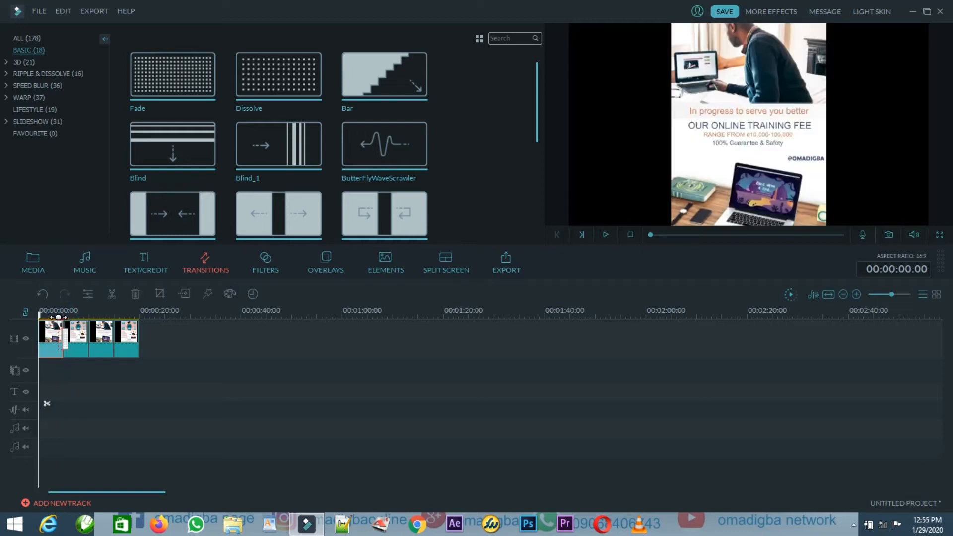
drag(39, 318, 57, 322)
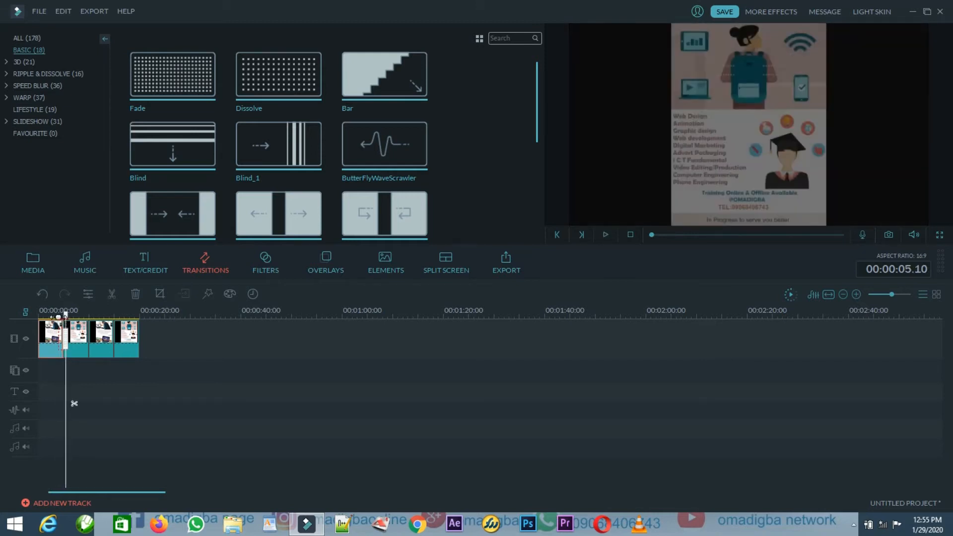
click(64, 341)
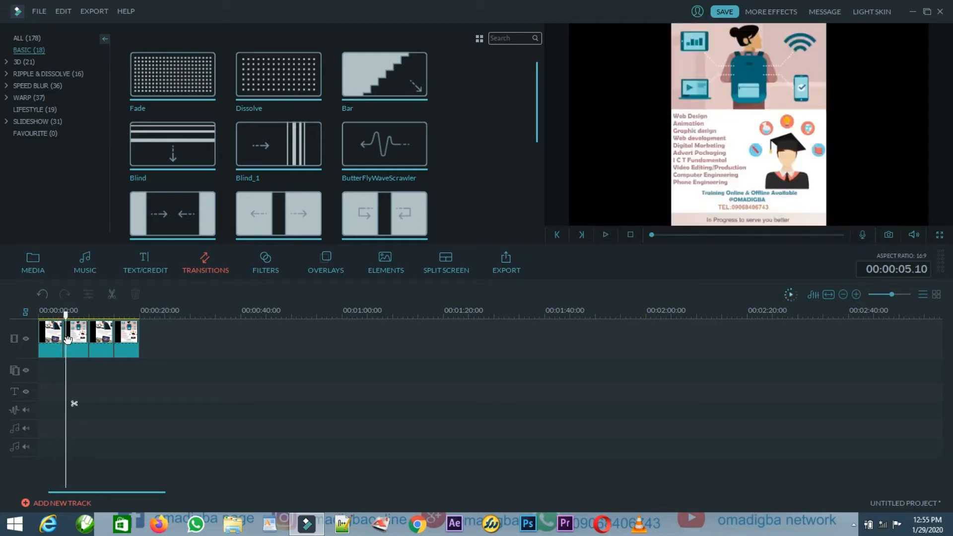
Step: Try the Dissolve transition between the first two clips and delete it after previewing
drag(66, 314, 47, 314)
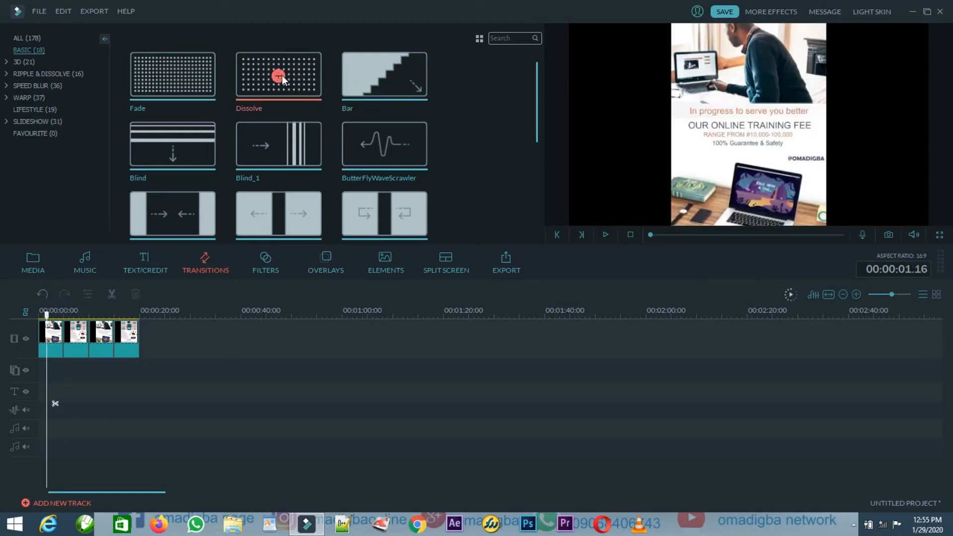
click(281, 78)
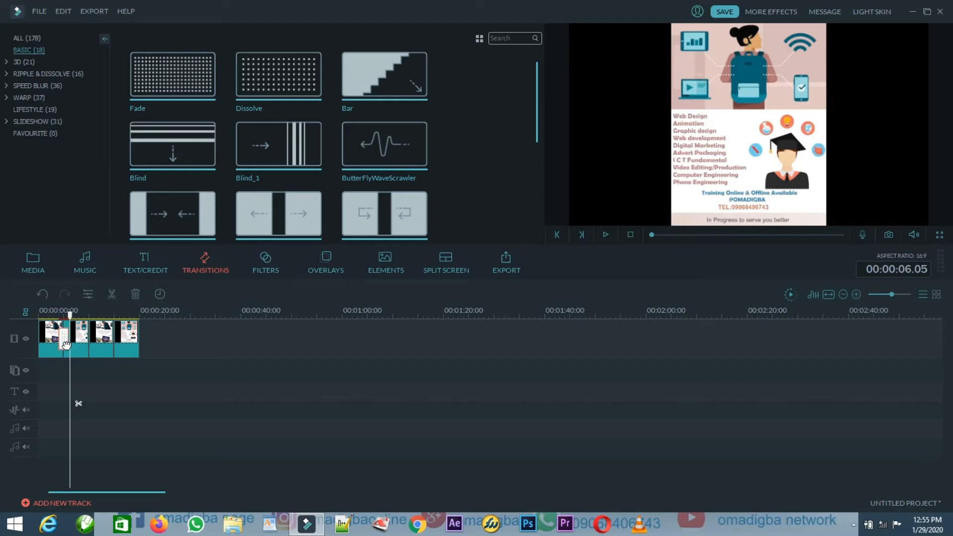
key(Delete)
Step: Try the Bar transition at the cut between the first two clips and remove it
drag(69, 315, 56, 314)
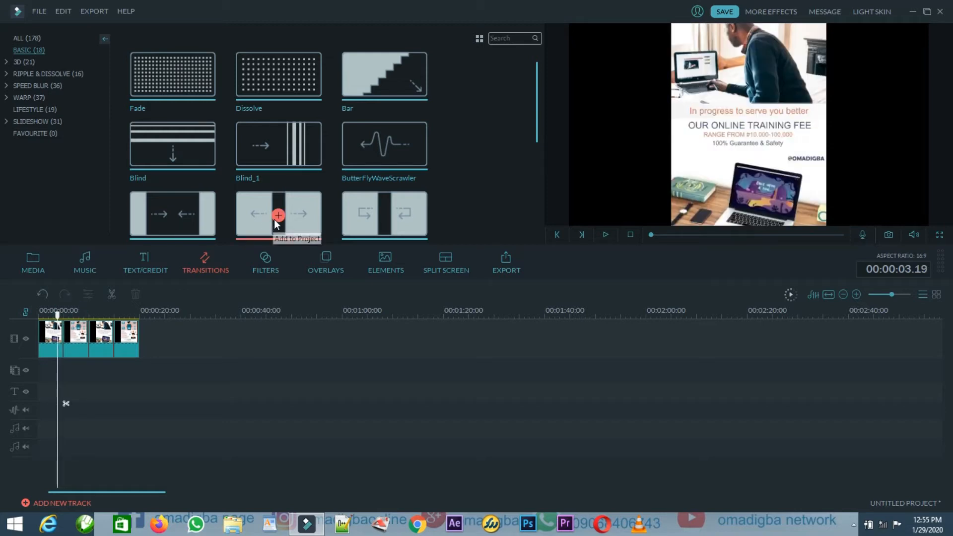
click(384, 77)
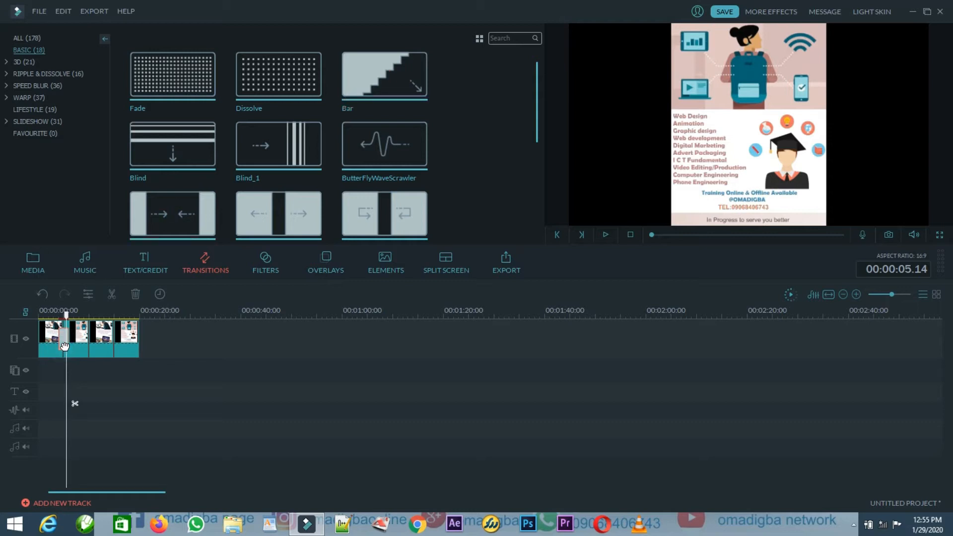
key(Delete)
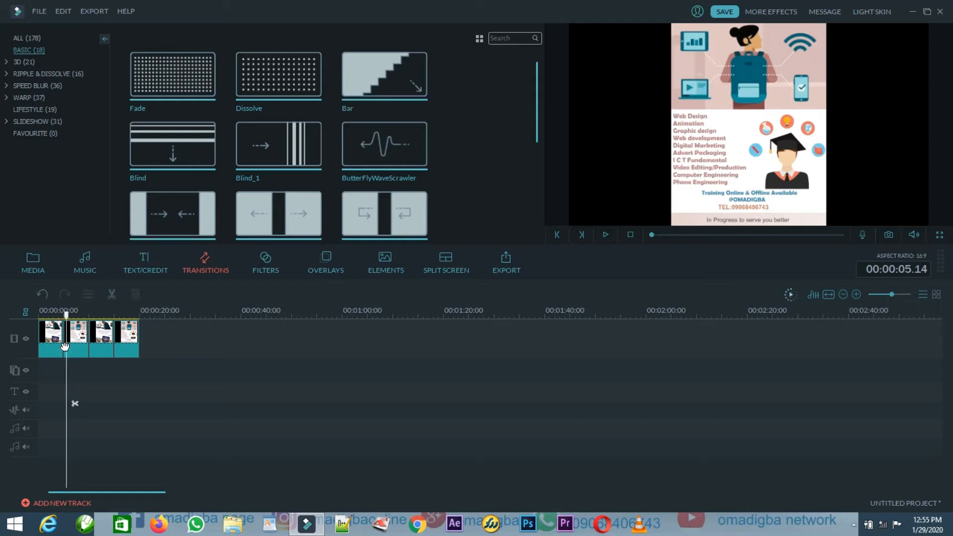
Step: Try the Blind transition, move it from the second cut to the first cut, and delete it
click(173, 146)
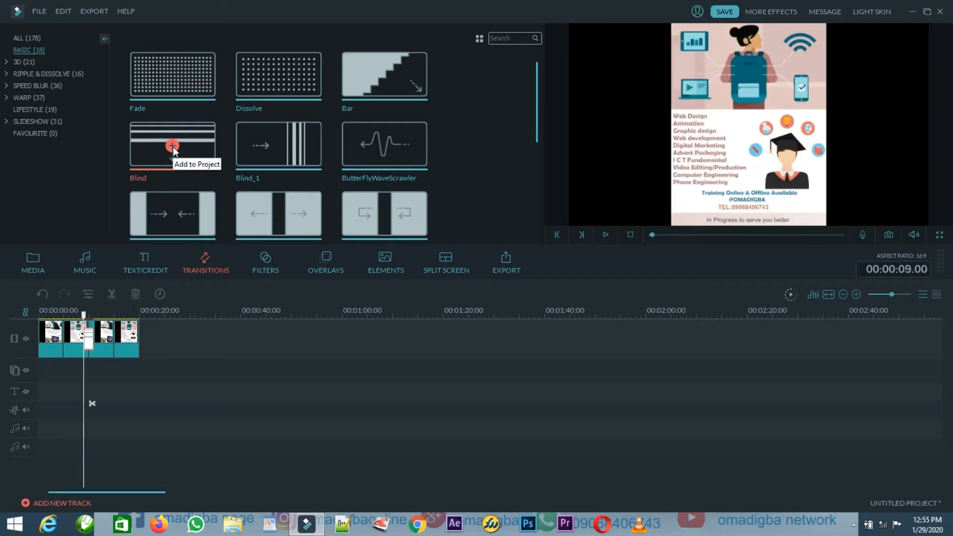
drag(91, 344, 64, 341)
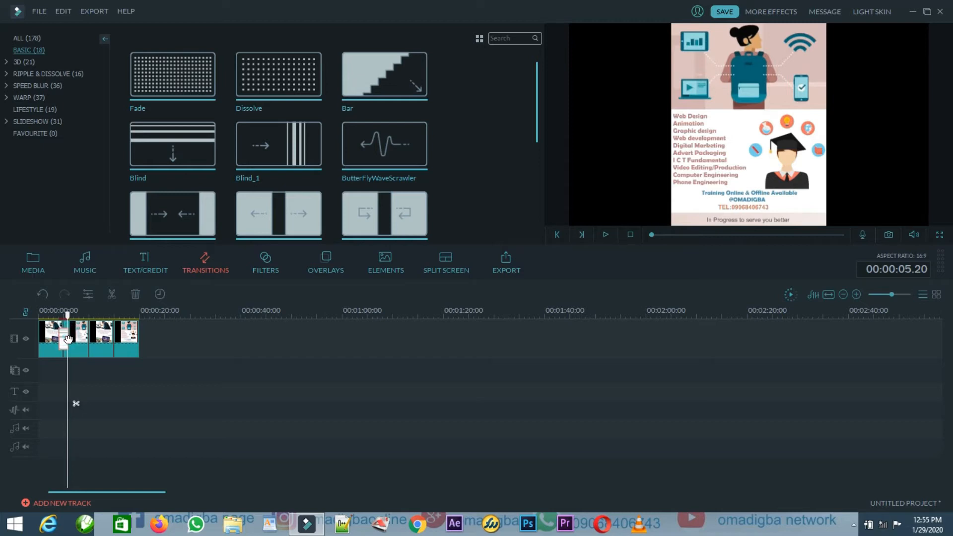
key(Delete)
Step: Try the Blind_1 transition, shift it to the cut between the first two clips, and delete it
scroll(535, 126, down, 1)
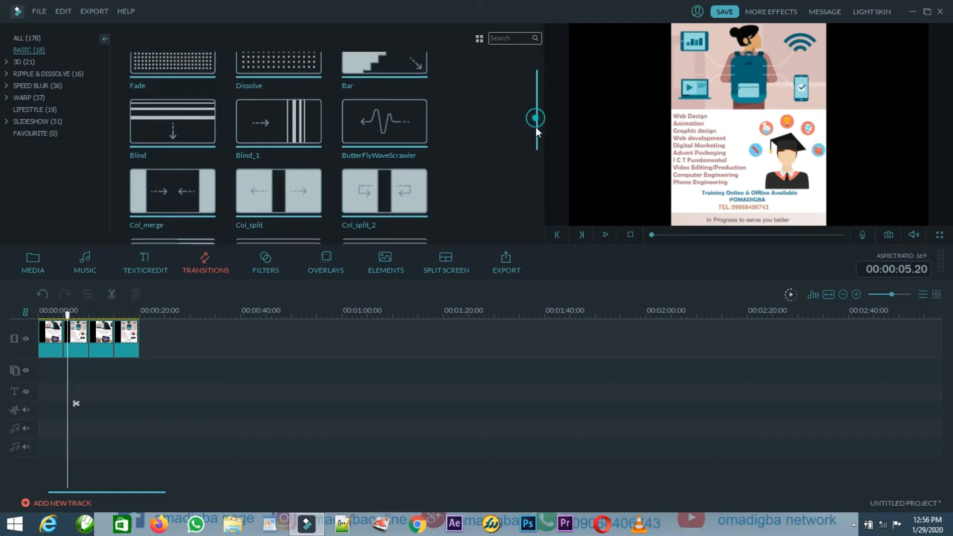
click(281, 126)
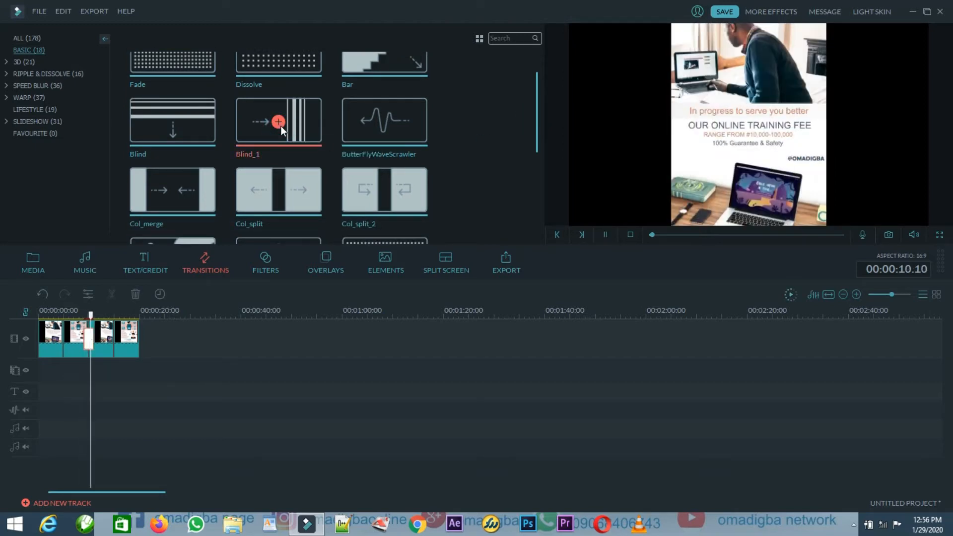
drag(89, 346, 63, 342)
click(153, 225)
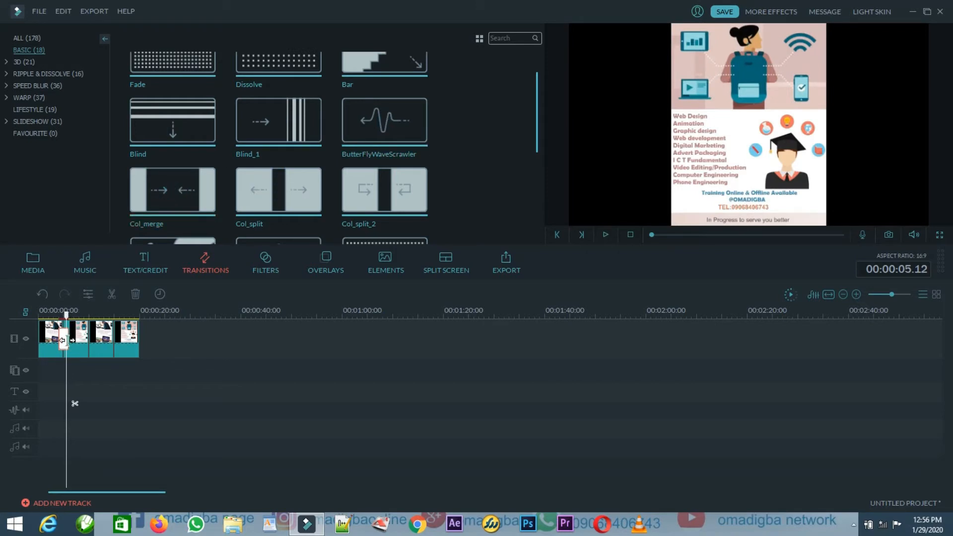
key(Delete)
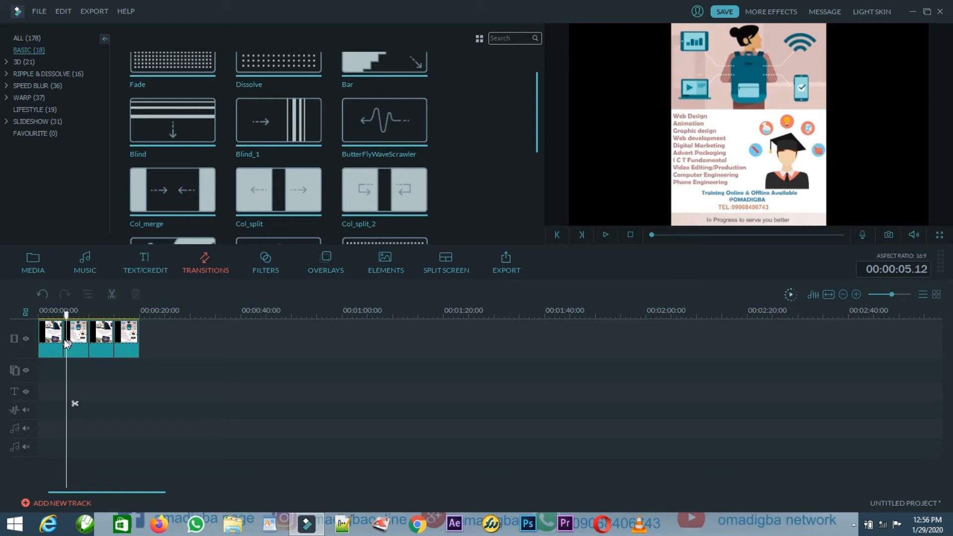
Step: Try the Col_merge transition between the first two clips and remove it
drag(66, 314, 60, 314)
click(169, 193)
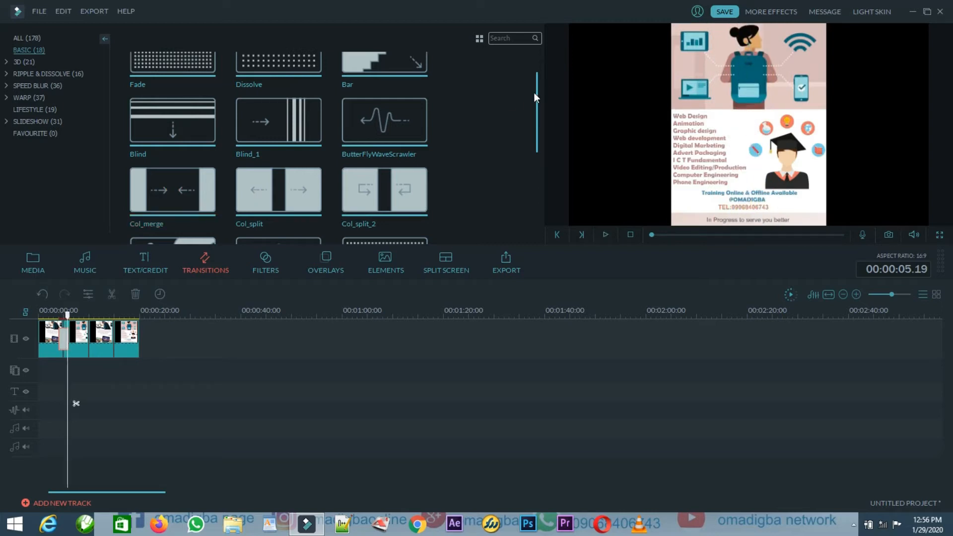
drag(535, 91, 541, 145)
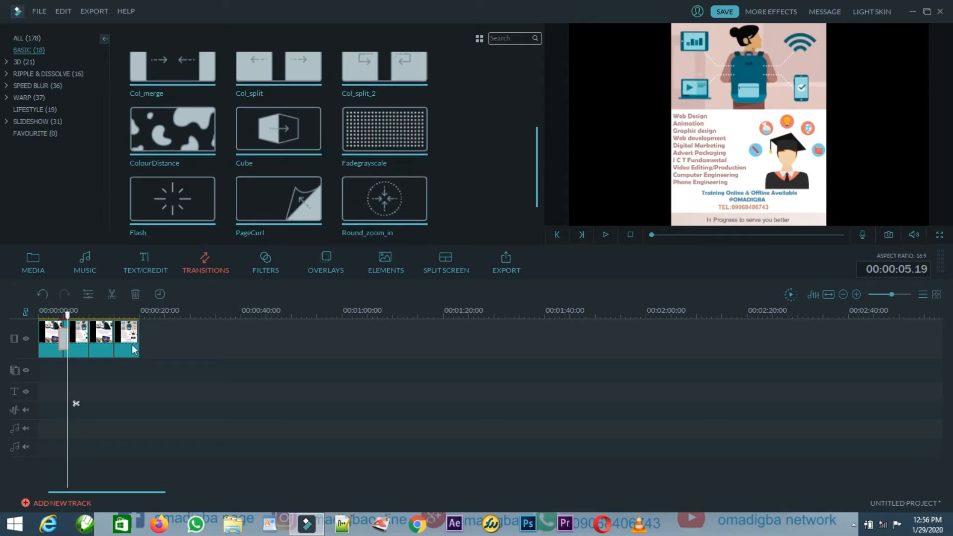
drag(63, 343, 64, 342)
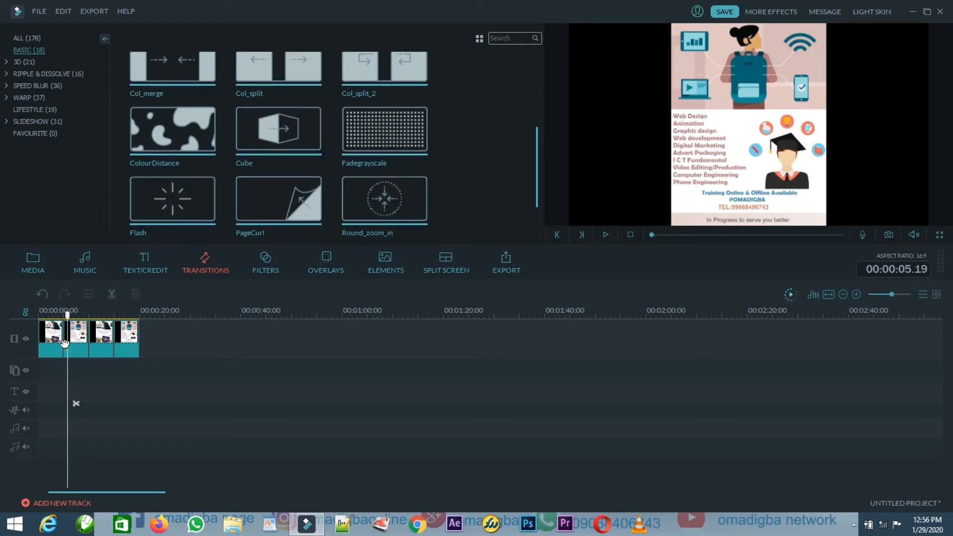
Step: Add the Cube transition, move it to the cut between the first two clips, and preview it
click(278, 130)
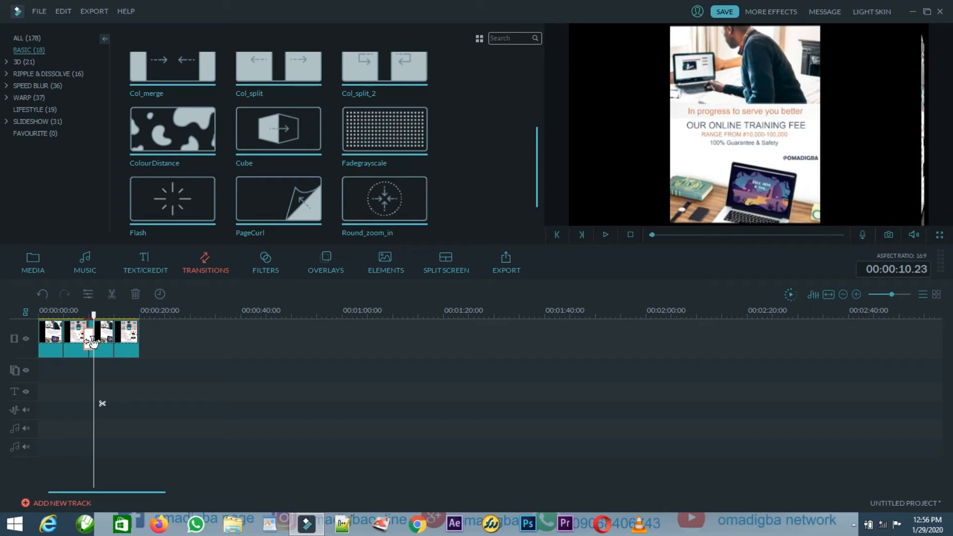
drag(92, 342, 63, 341)
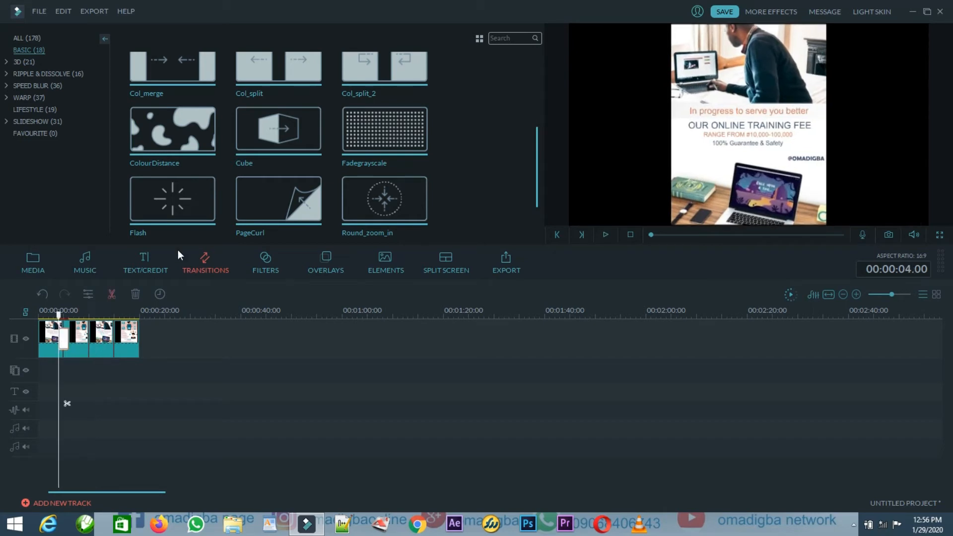
key(space)
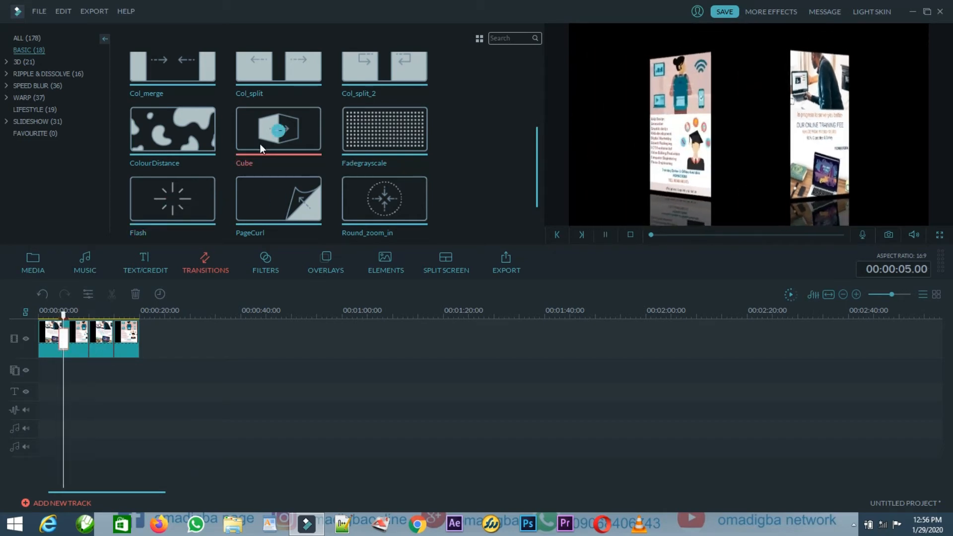
key(space)
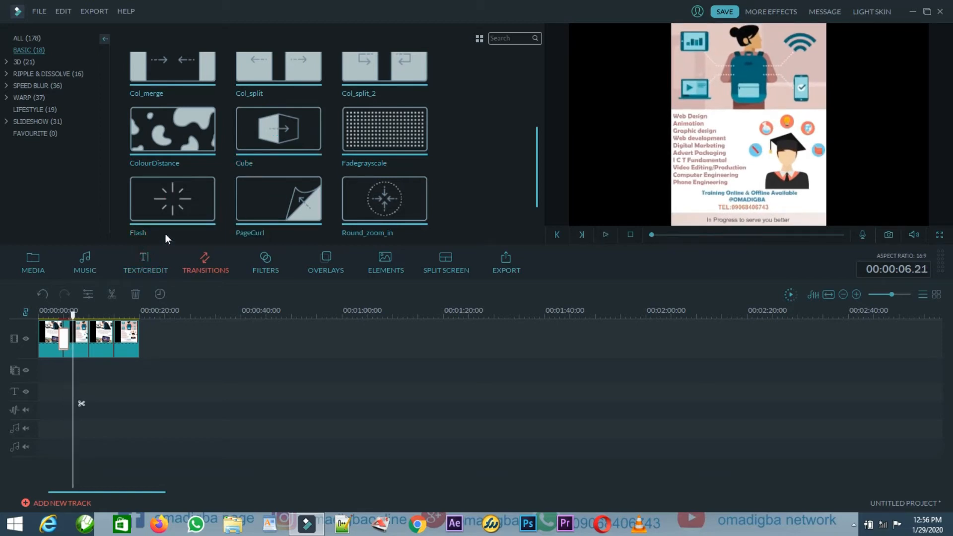
Step: Try Flash between the second and third clips and PageCurl between the third and fourth, removing each one
double_click(176, 200)
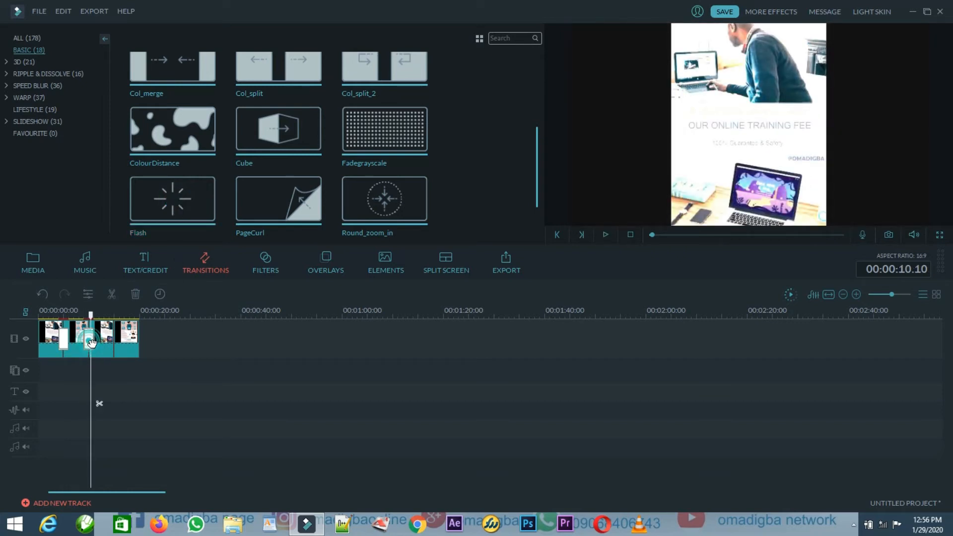
key(Delete)
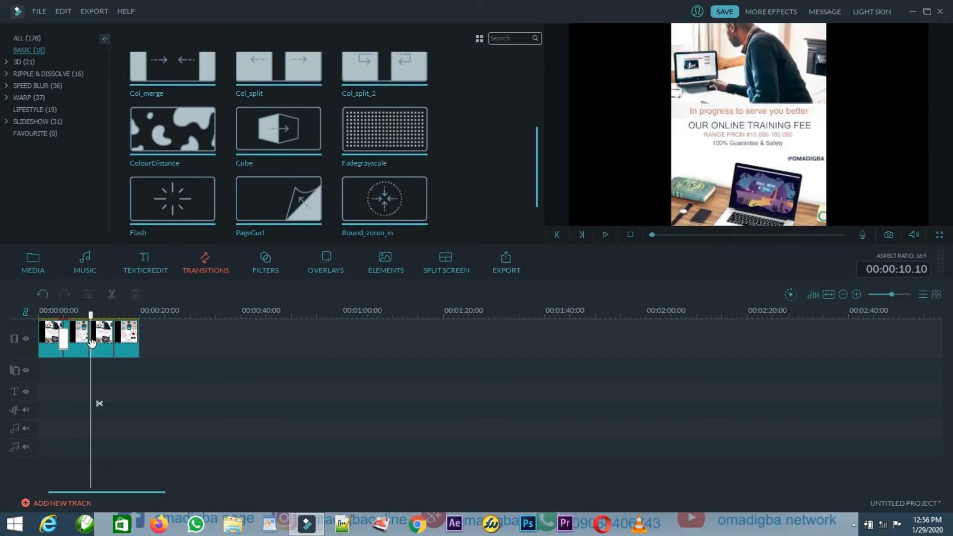
click(276, 201)
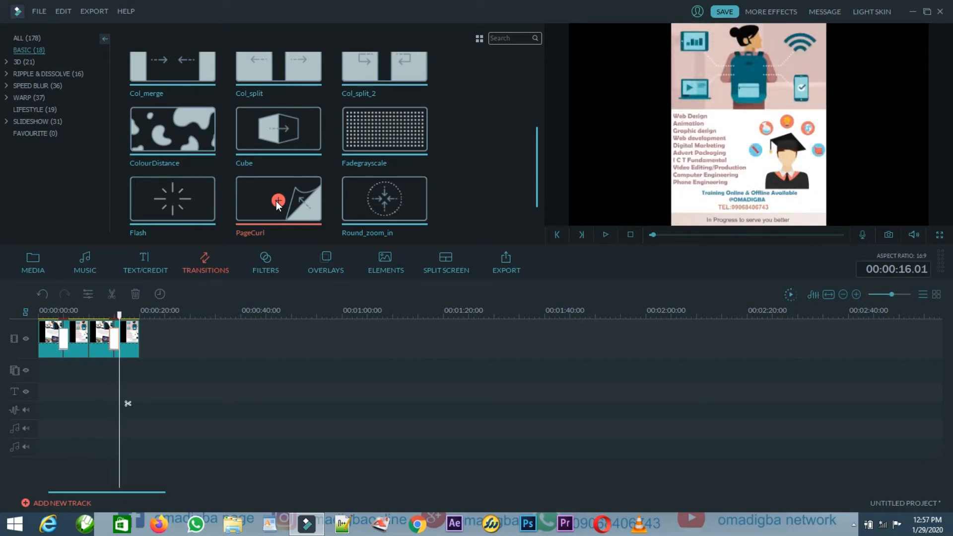
drag(538, 177, 507, 33)
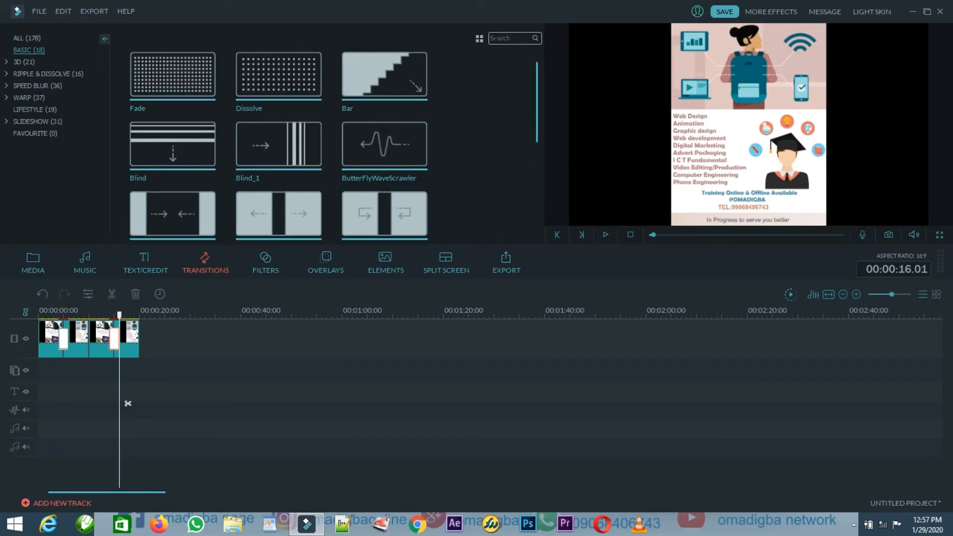
key(Delete)
Step: Remove the leftover transition between the first two clips, keeping the first clip's motion setting as it is
double_click(60, 343)
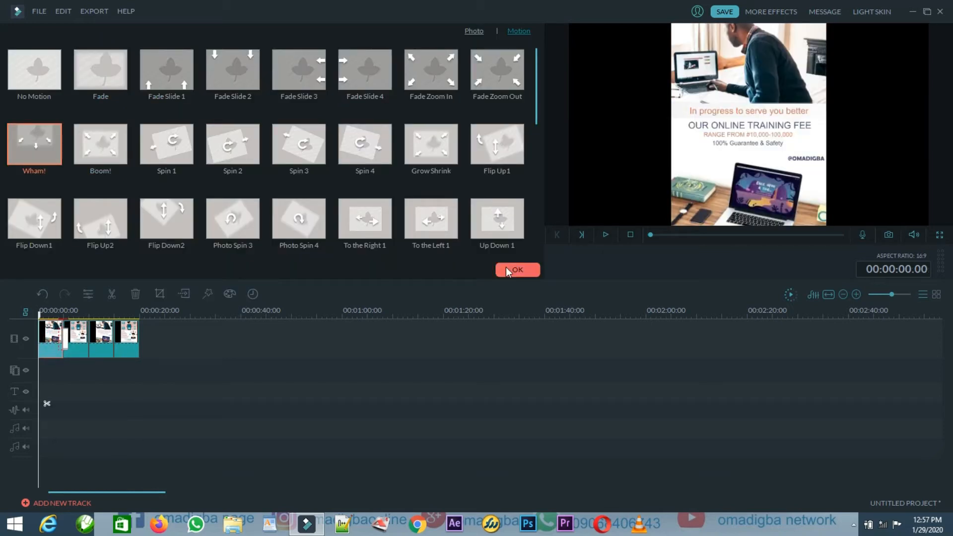
click(506, 269)
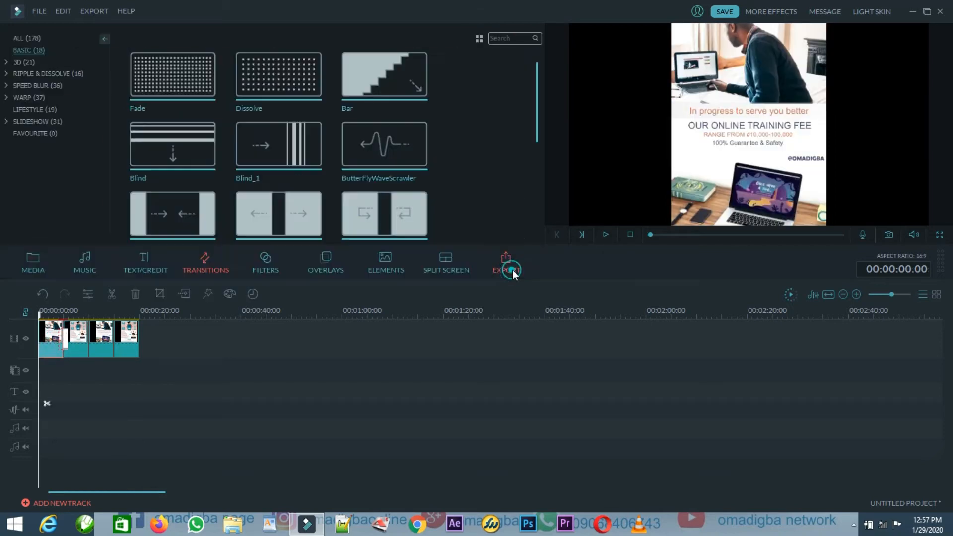
click(58, 340)
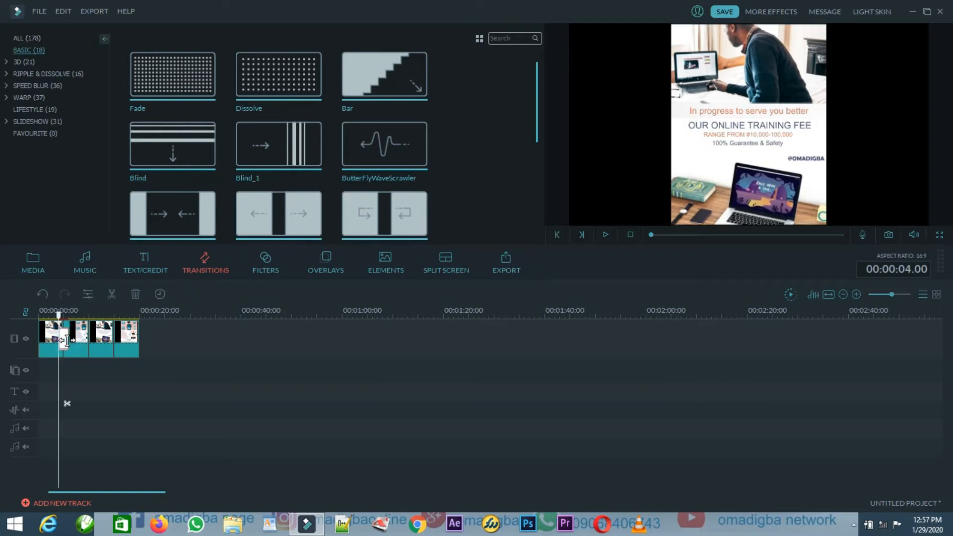
Step: Try the 3D transition Box Turn 2 between the first two clips and remove it
click(31, 62)
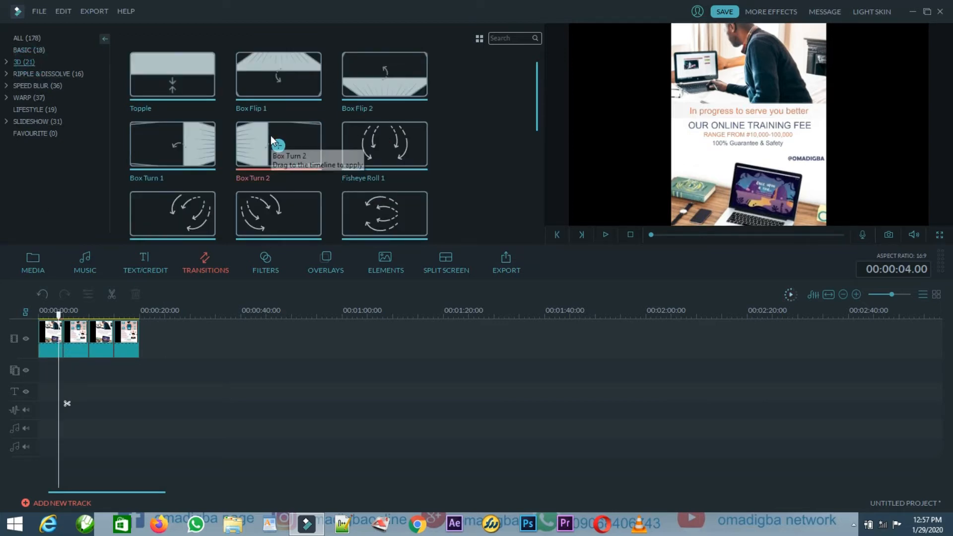
click(278, 145)
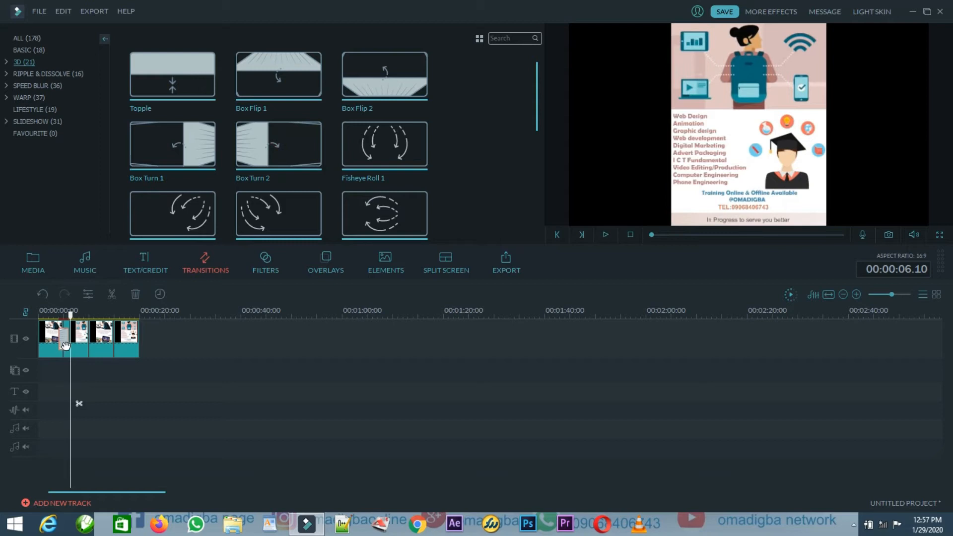
key(Delete)
drag(70, 315, 59, 316)
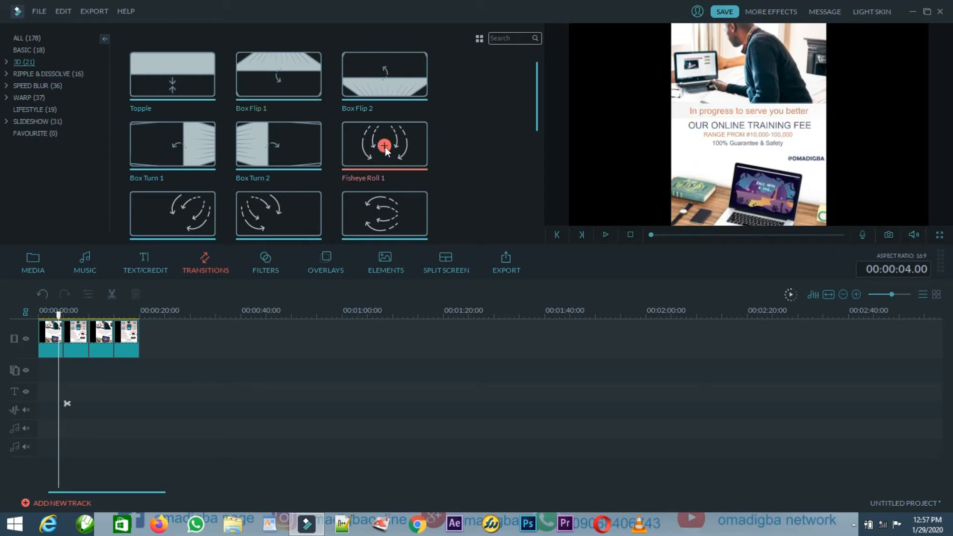
Step: Add 3D transitions at the three cuts in order: Orb 1, Fisheye Roll 8 and Orb Twist 4
drag(534, 88, 539, 145)
click(280, 209)
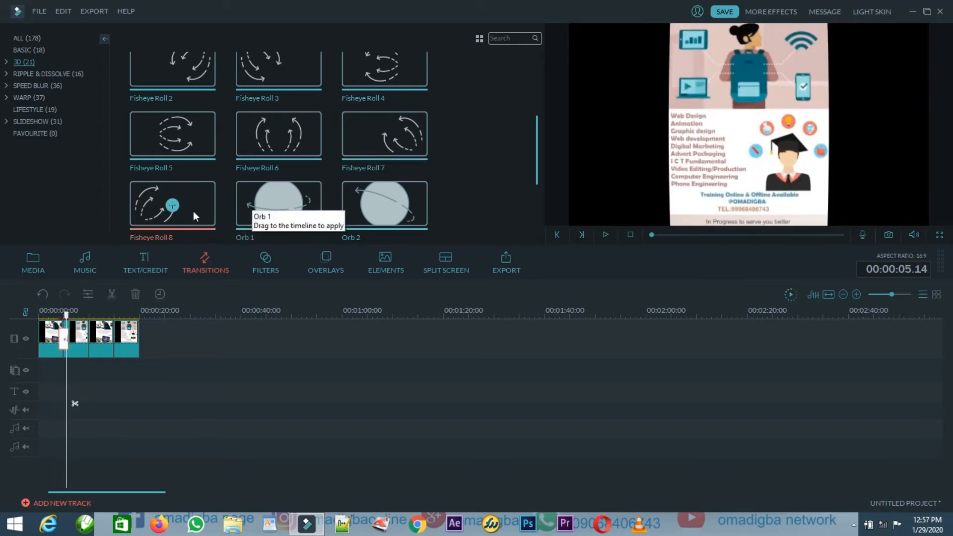
click(175, 206)
double_click(175, 207)
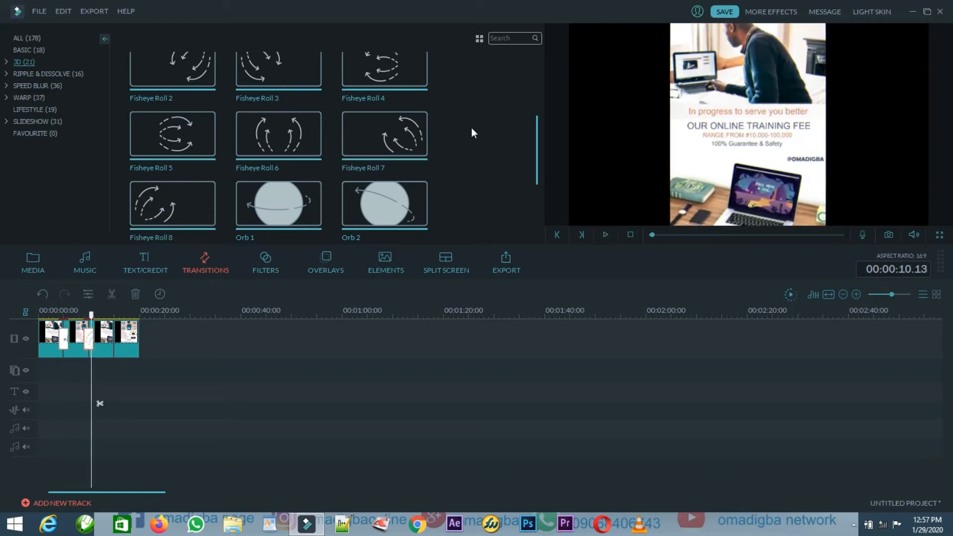
drag(536, 154, 557, 207)
click(382, 209)
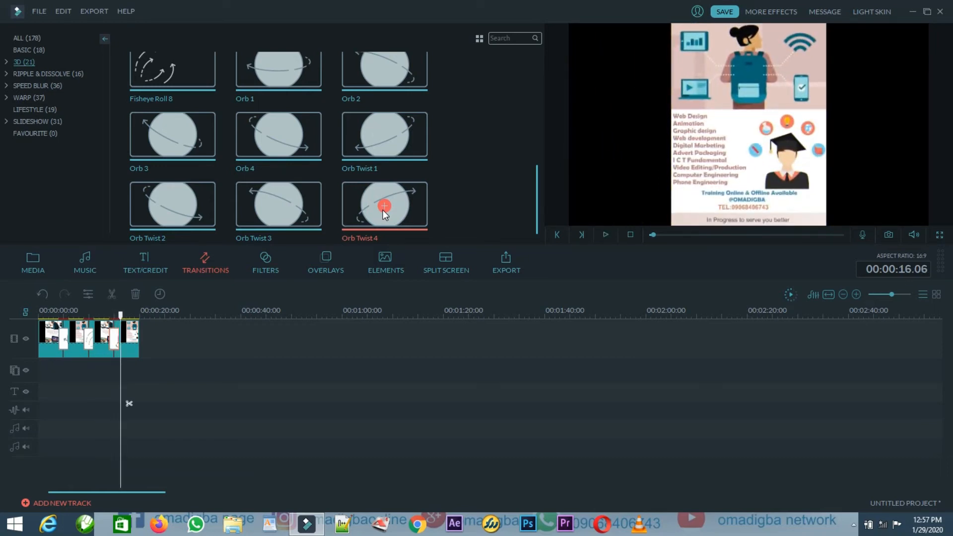
Step: Show the Ripple & Dissolve transitions and delete the three 3D transitions from the timeline
click(80, 73)
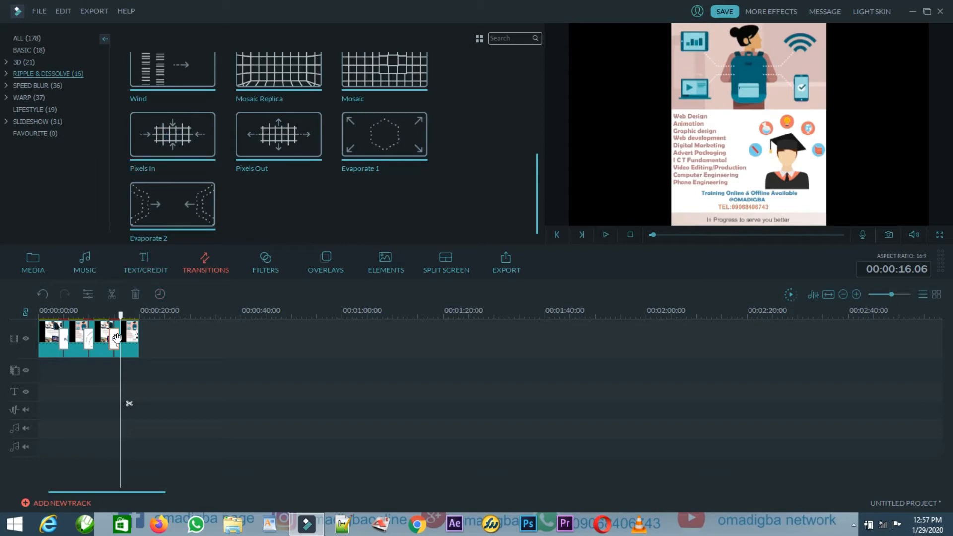
key(Delete)
click(87, 346)
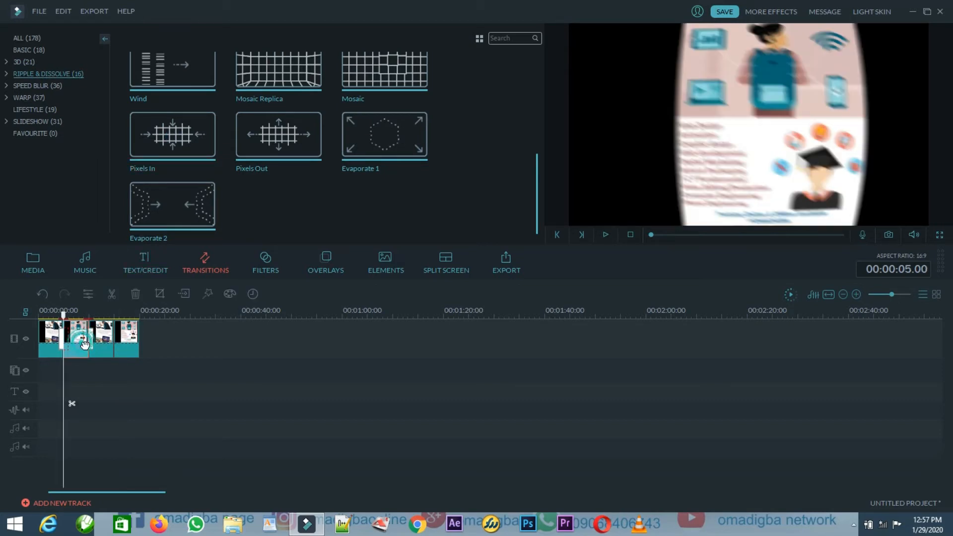
click(93, 342)
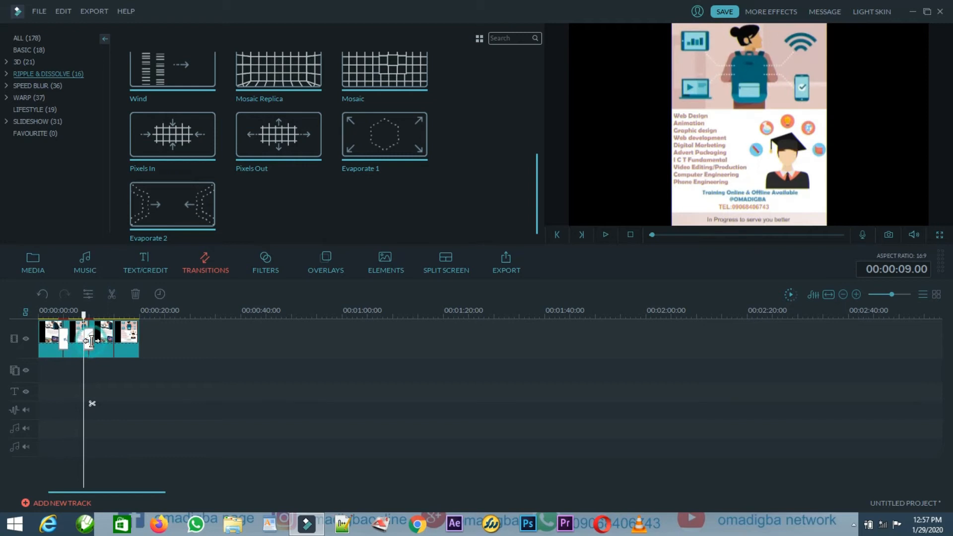
click(85, 336)
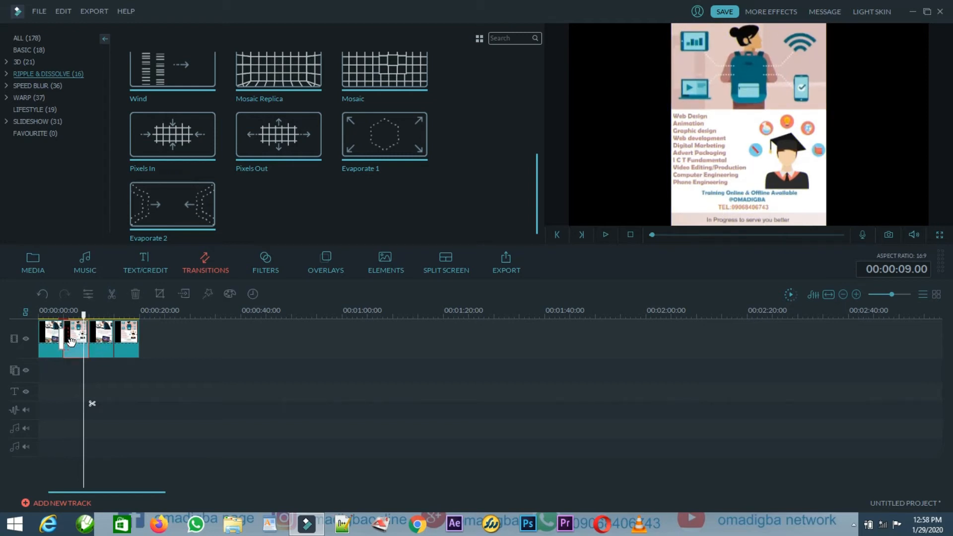
click(63, 344)
click(58, 343)
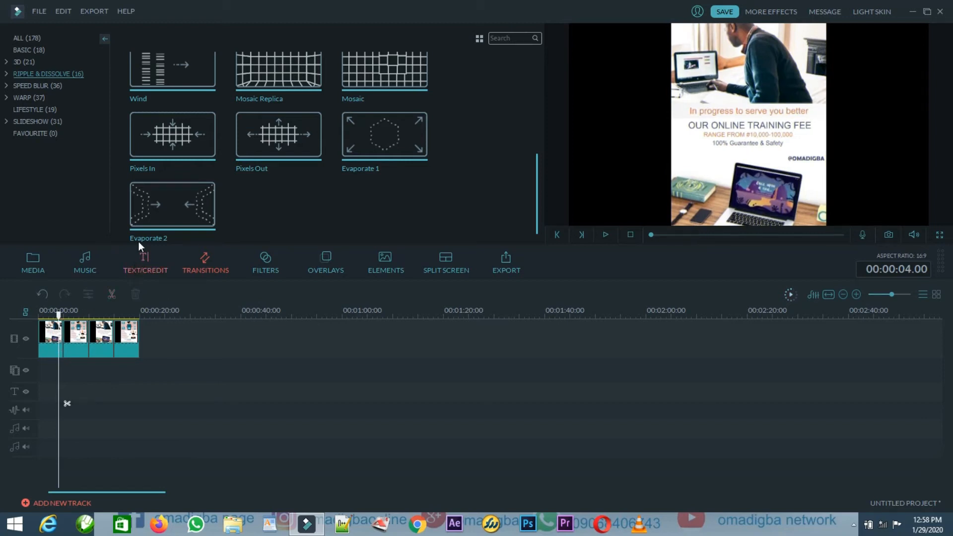
Step: Try Evaporate 2 between the first two clips, look through the remaining transition categories, and remove the transition
click(170, 208)
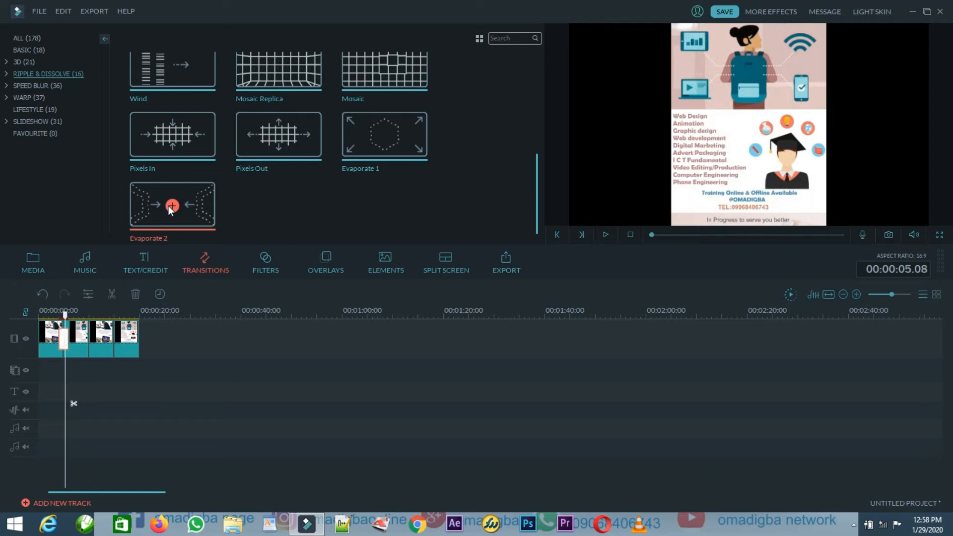
click(48, 86)
click(44, 110)
click(44, 132)
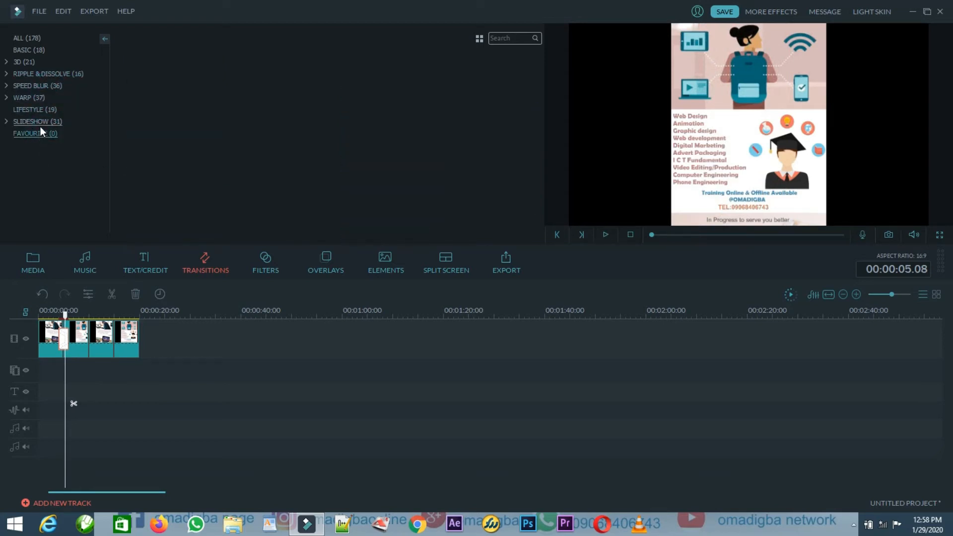
click(44, 111)
click(43, 132)
key(Delete)
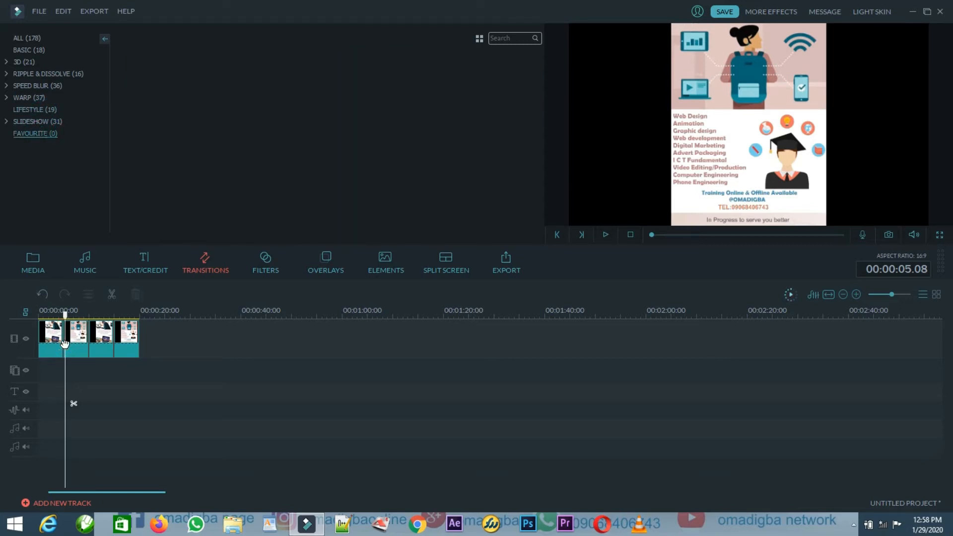
Step: Add the Mild filter at the playhead over the second clip and play the preview
click(508, 36)
click(259, 257)
mouse_move(278, 82)
click(281, 79)
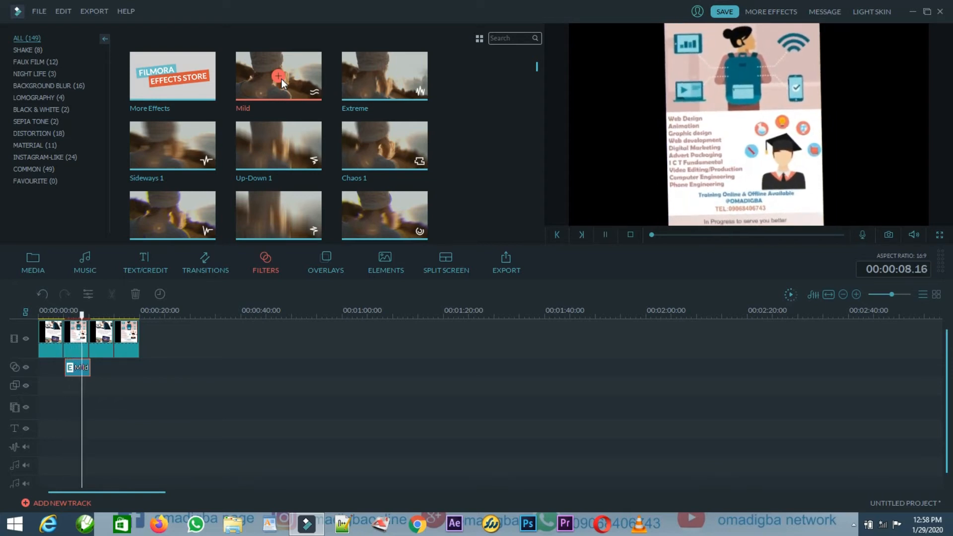
key(space)
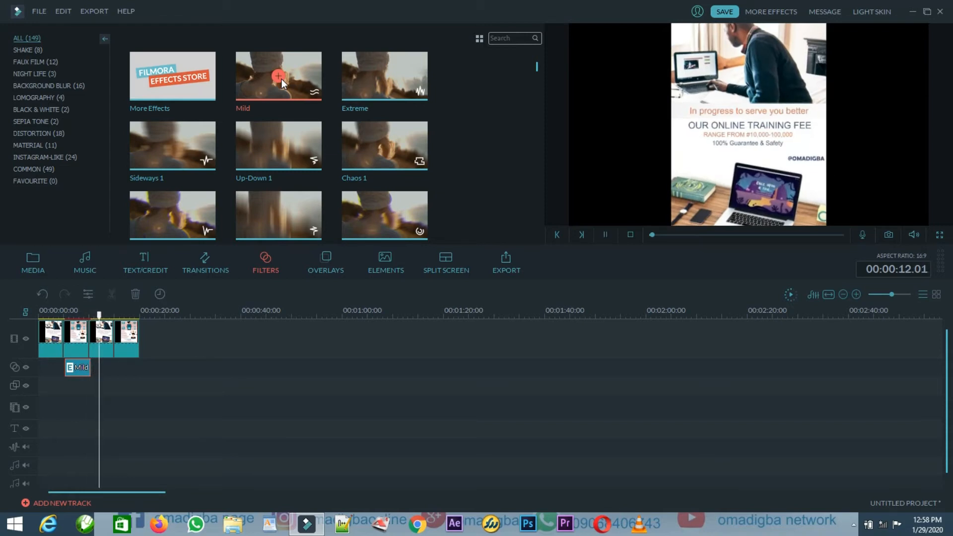
Step: Add the Extreme filter over the third clip and preview it, then add Up-Down 1 right after it
click(384, 77)
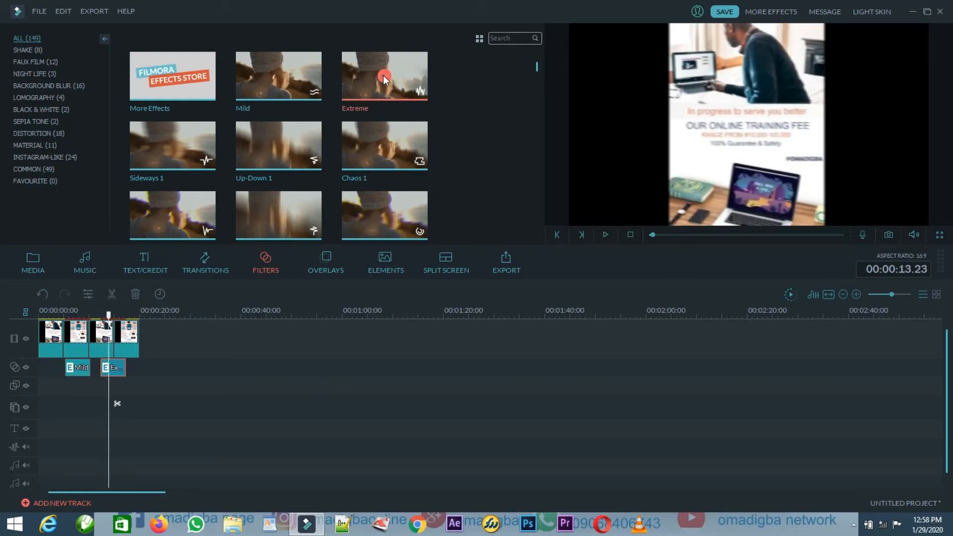
key(space)
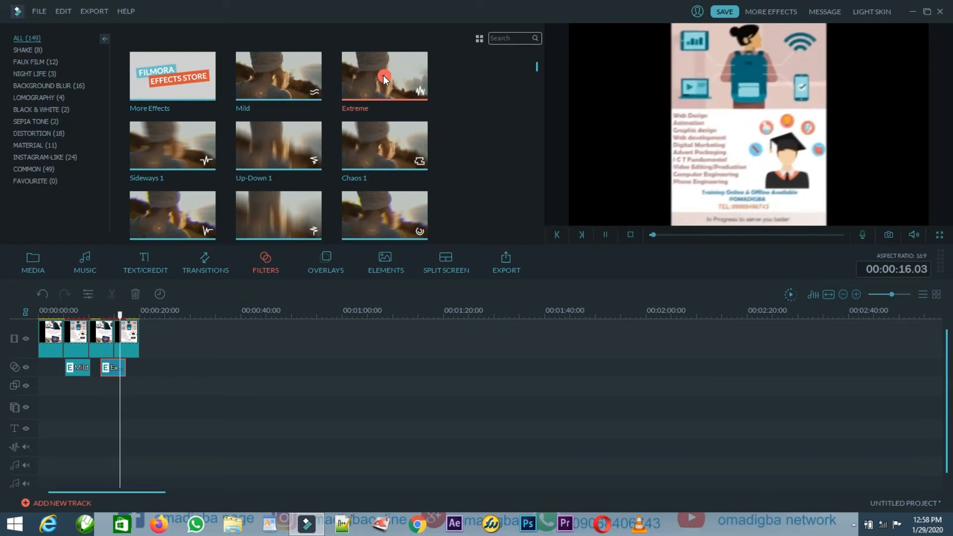
key(space)
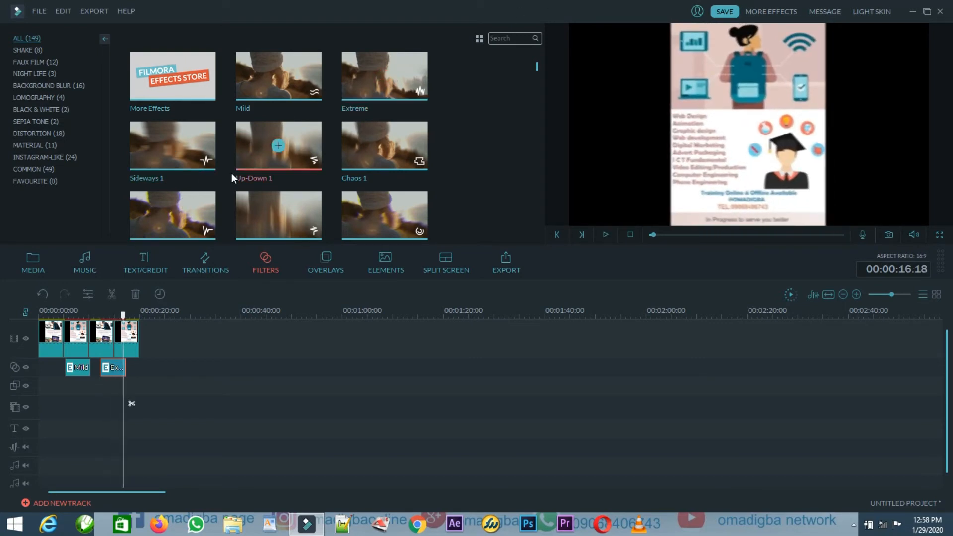
click(282, 151)
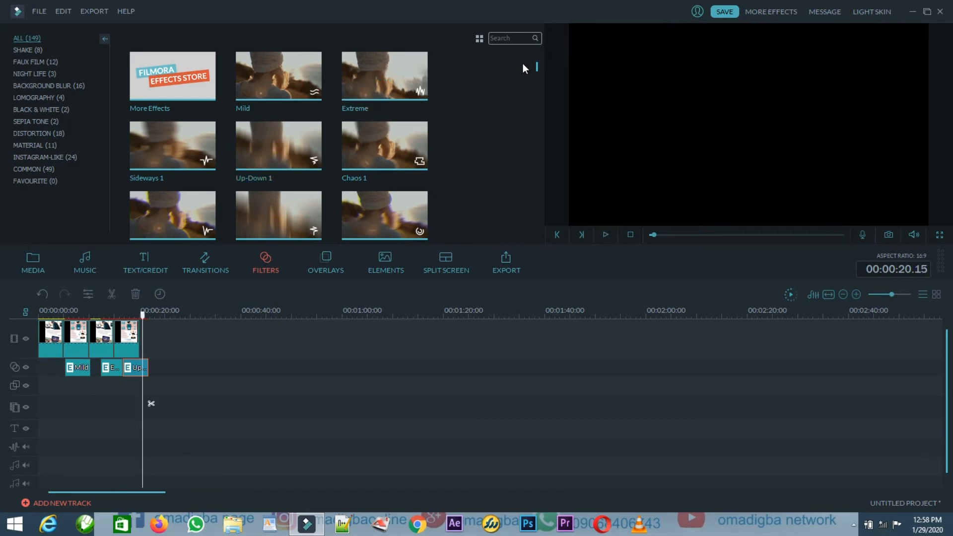
Step: Show the Faux Film filters and delete the Up-Down 1, Extreme and Mild filters from the timeline
click(28, 52)
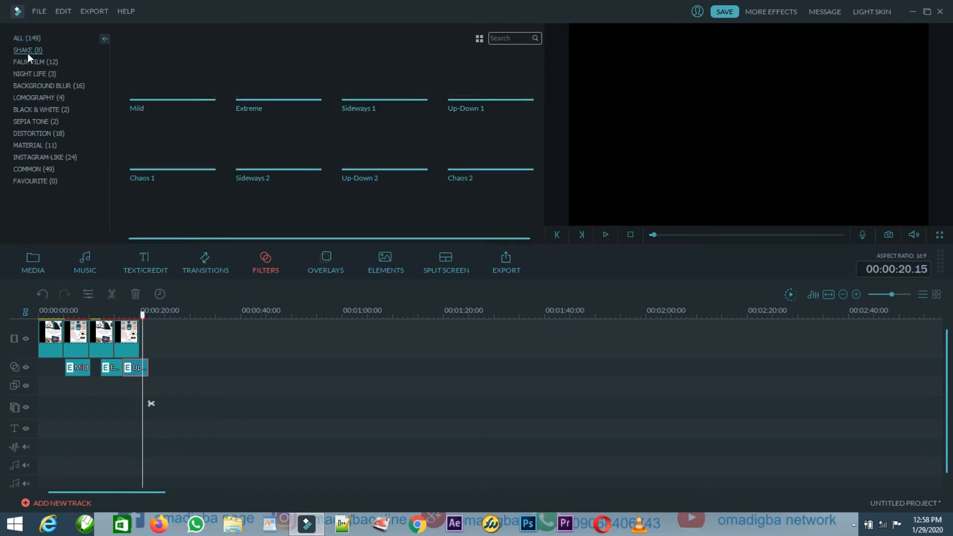
click(28, 62)
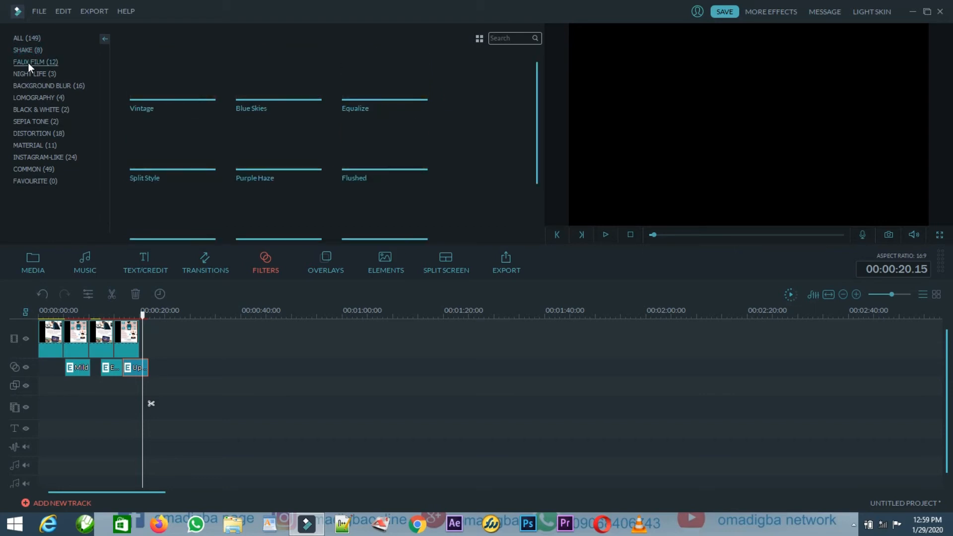
key(Delete)
click(115, 374)
key(Delete)
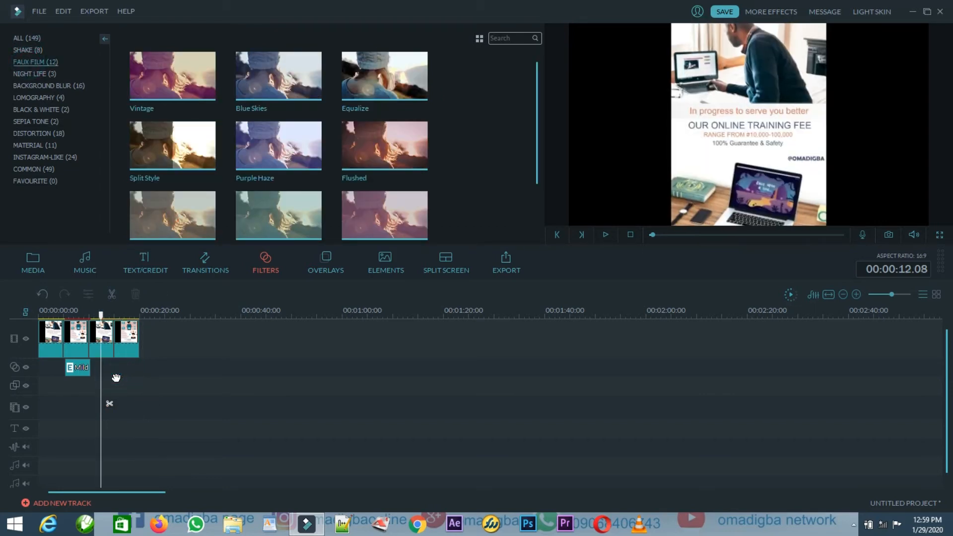
click(86, 369)
key(Delete)
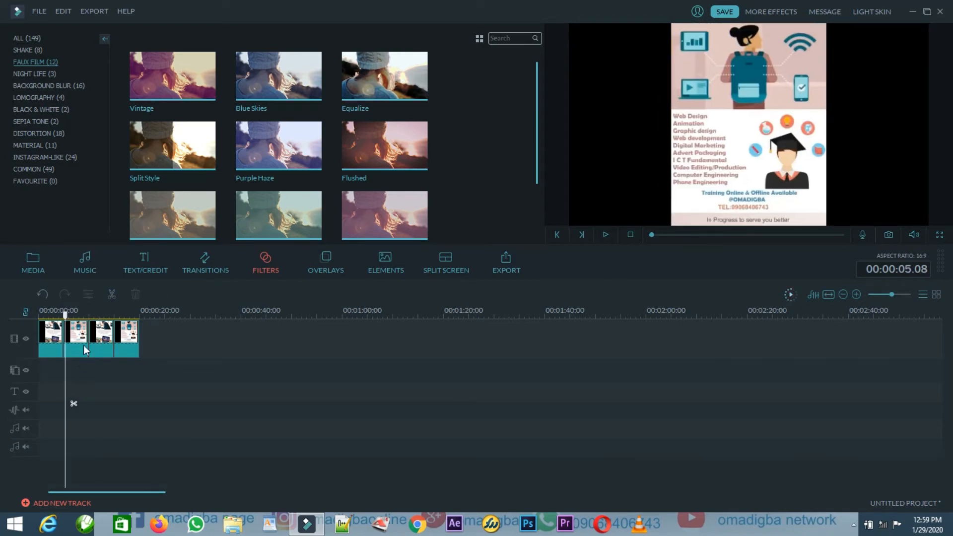
Step: Try the Faux Film filter Vintage over the second clip, previewing it before deleting it
click(171, 77)
key(space)
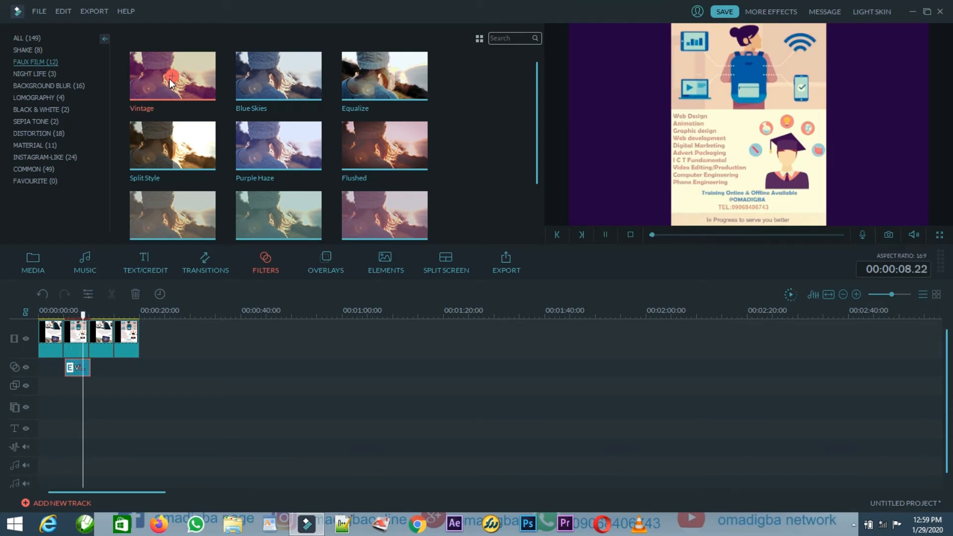
key(space)
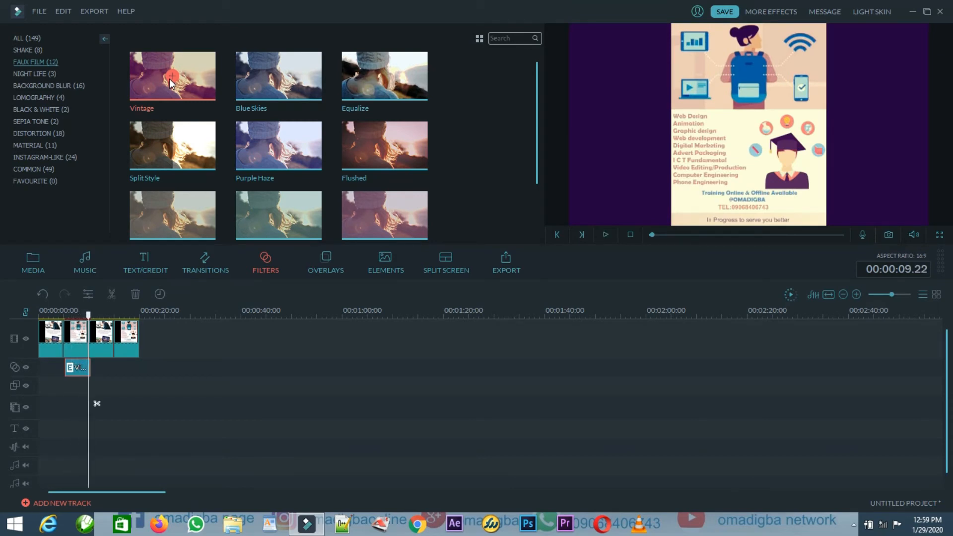
key(Right)
key(Right)
key(Right)
key(Right)
key(Right)
key(Right)
key(Right)
key(Right)
key(Right)
key(Right)
key(Right)
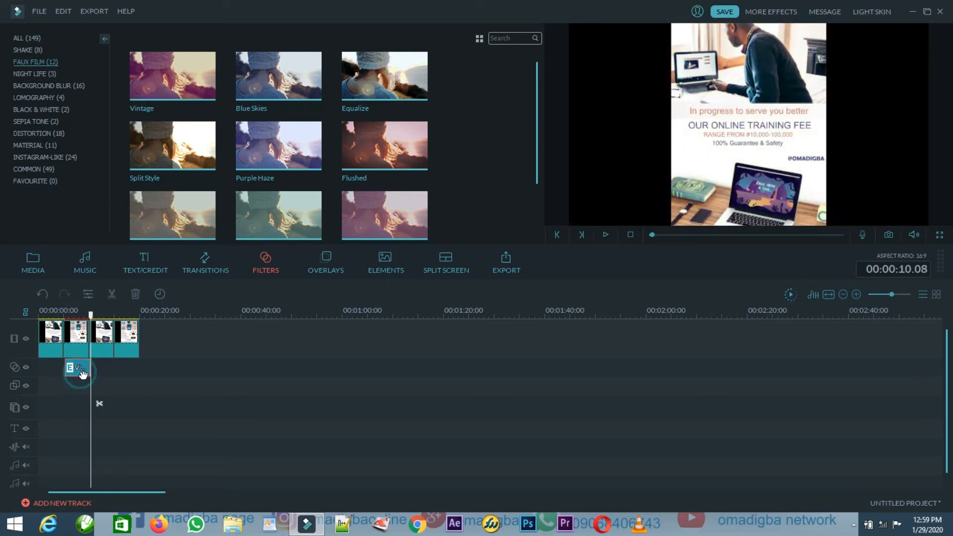
key(Delete)
Step: Try the Flushed filter over the third clip, previewing it before deleting it
click(385, 147)
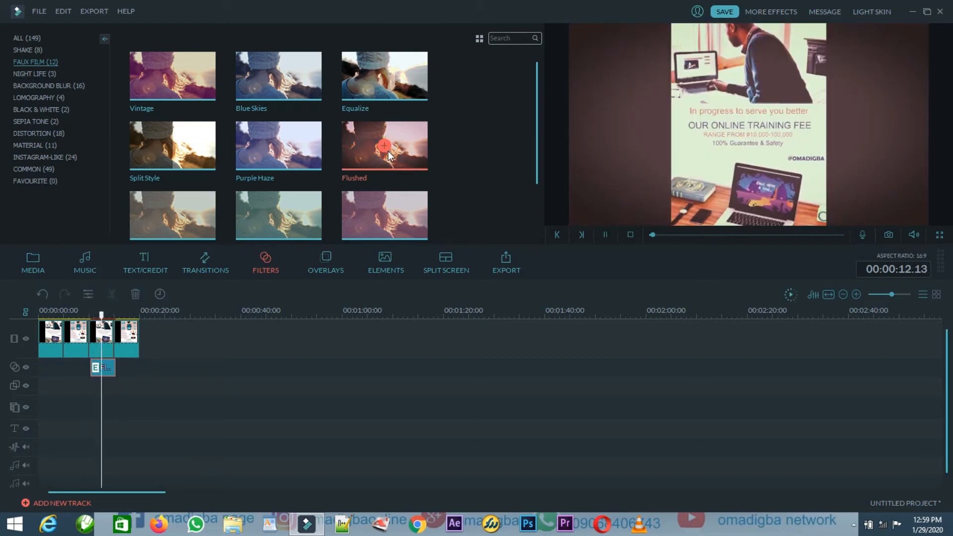
key(space)
key(Delete)
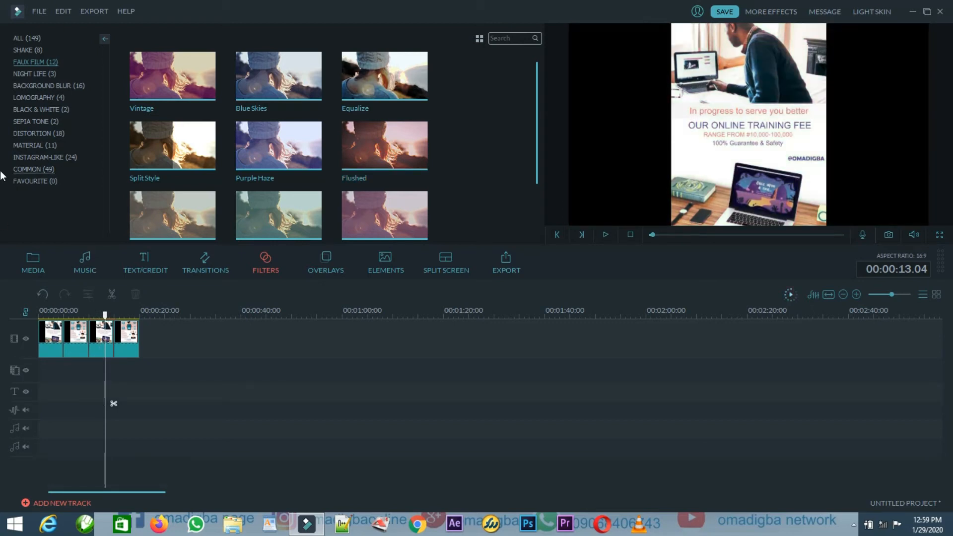
Step: Add the Night Life filter Metropolis at the playhead on the third clip and preview it
click(29, 73)
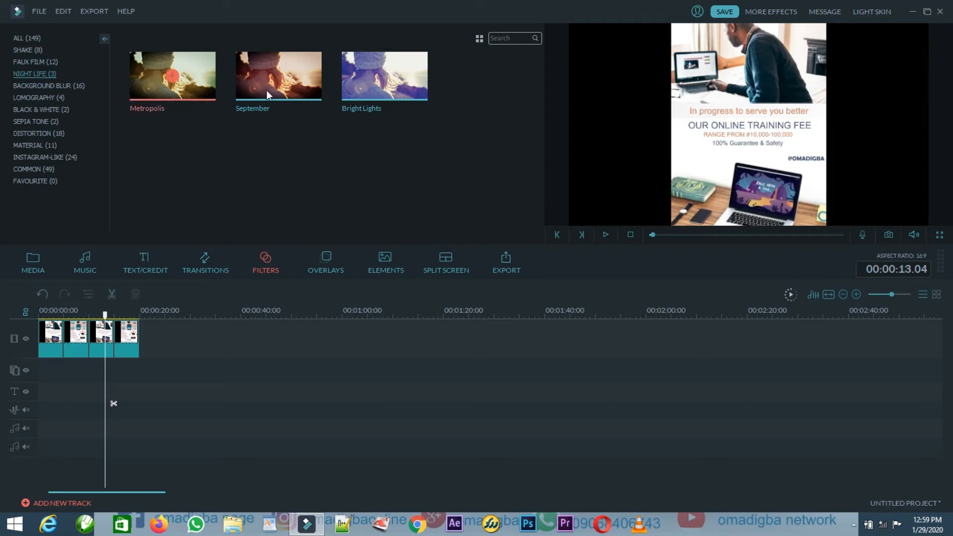
click(173, 78)
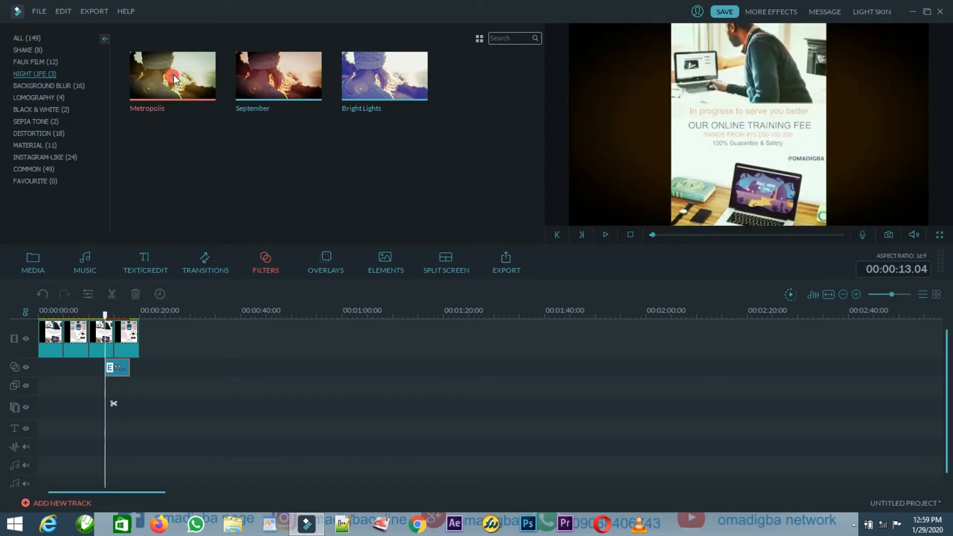
key(space)
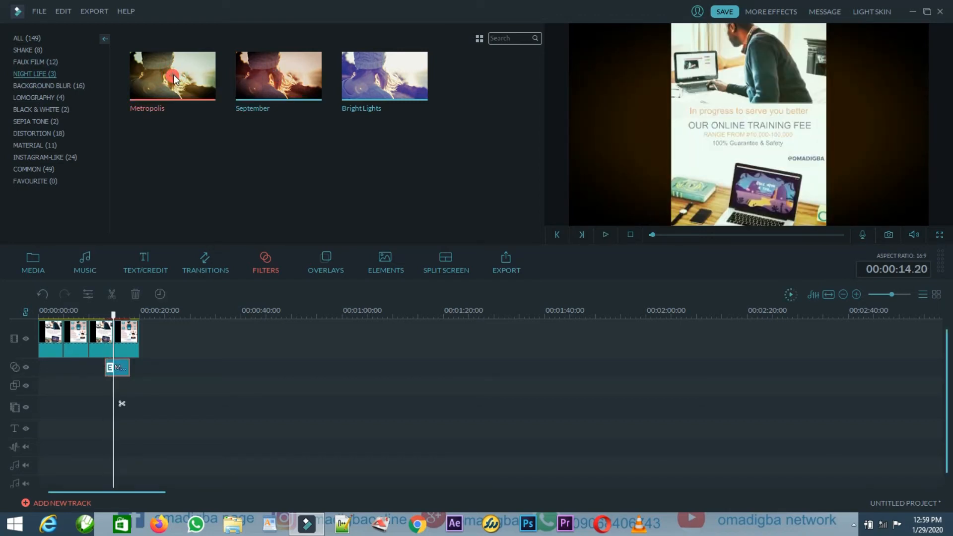
Step: Delete the Metropolis filter and try the Lomography filter PurpleLomo over the fourth clip, previewing it before deleting it
key(Delete)
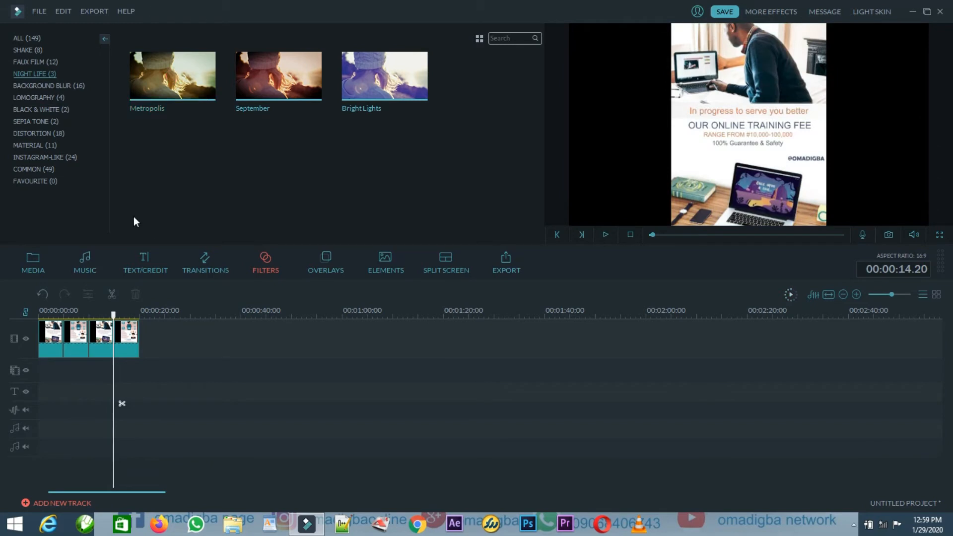
click(50, 97)
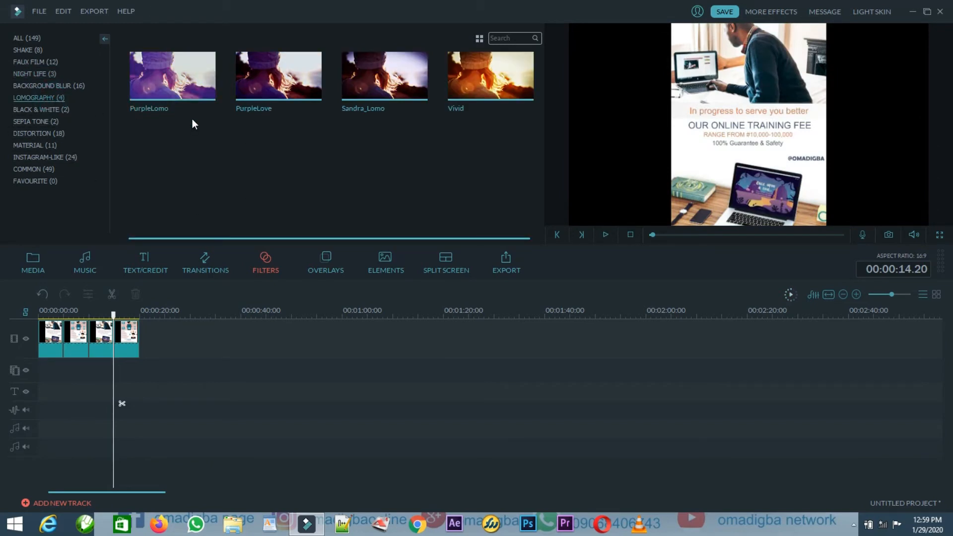
click(171, 77)
key(space)
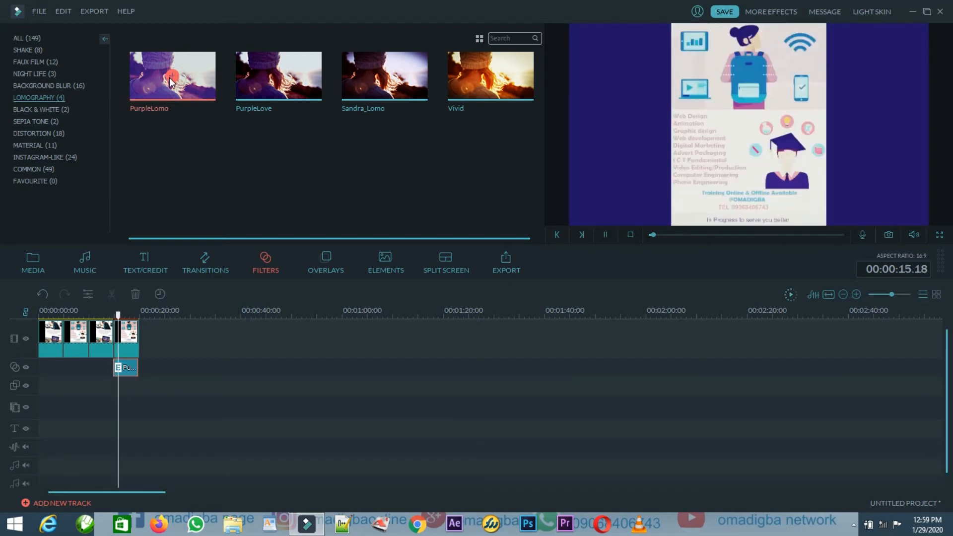
click(124, 367)
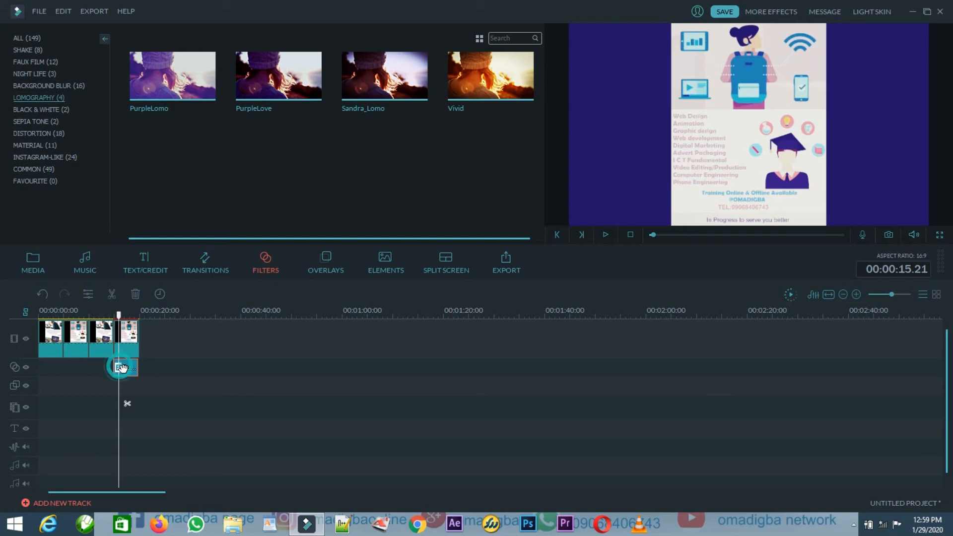
key(Delete)
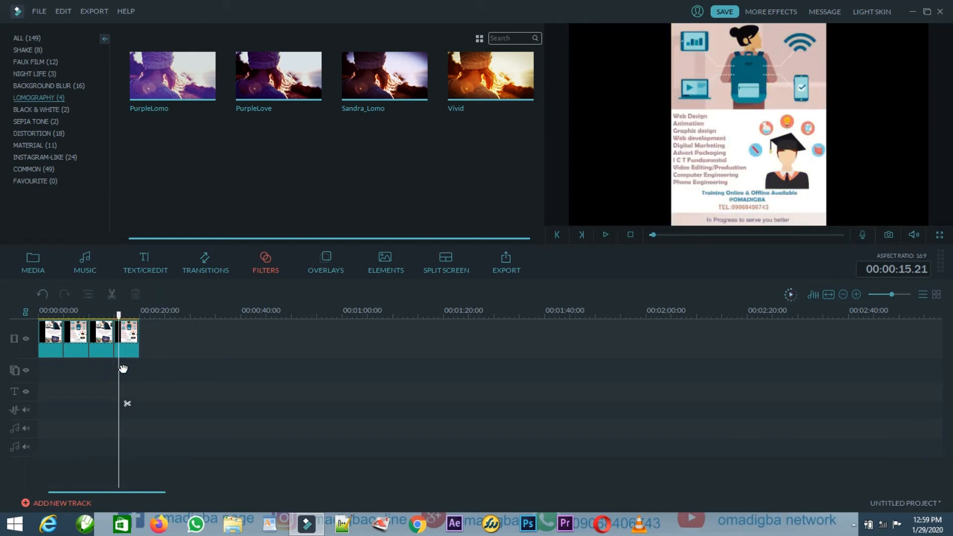
Step: Try the Instagram-like filter Holiday at the playhead on the fourth clip, previewing it before deleting it
click(37, 156)
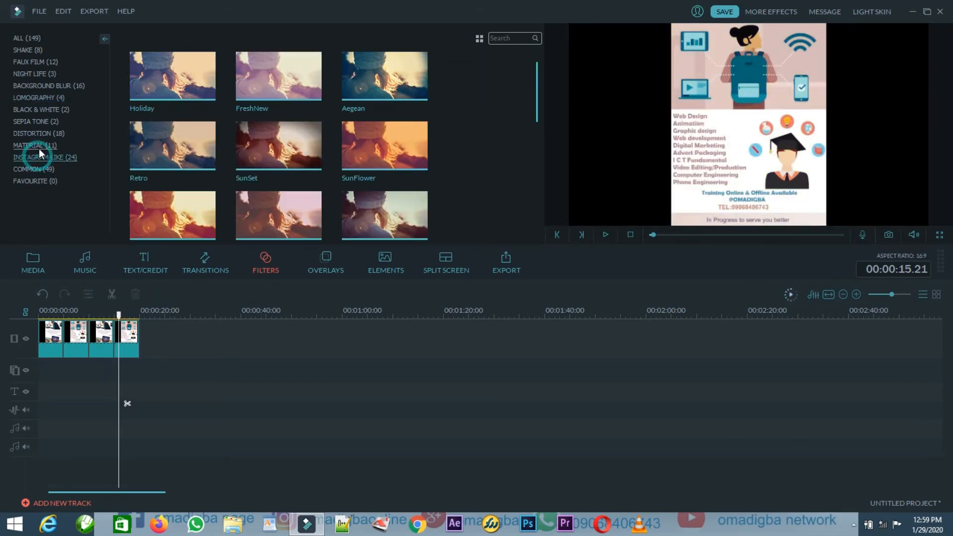
click(172, 78)
key(space)
click(139, 372)
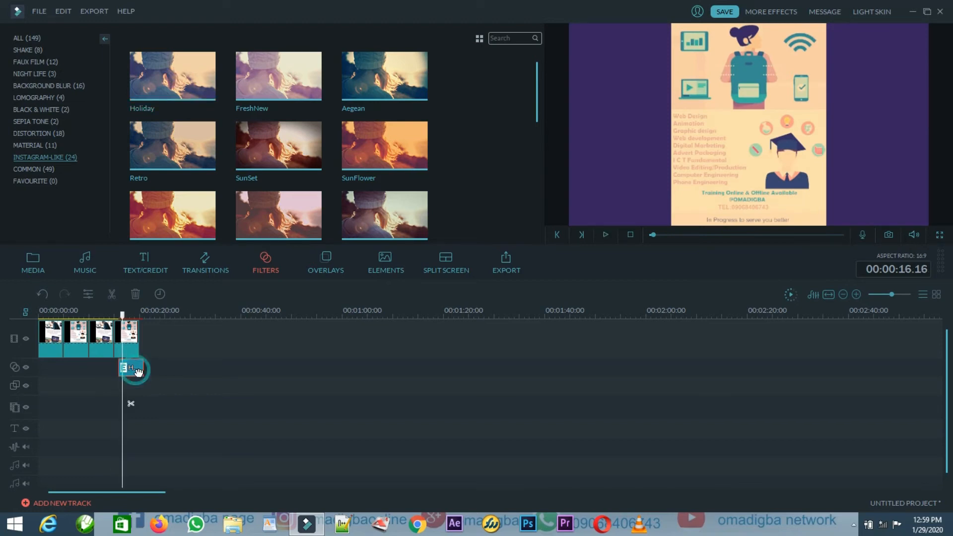
key(Delete)
Step: Replace all the image clips on the timeline with the video 1_29_2020 11_55_55 AM and play it
drag(146, 347, 17, 335)
key(Delete)
click(34, 258)
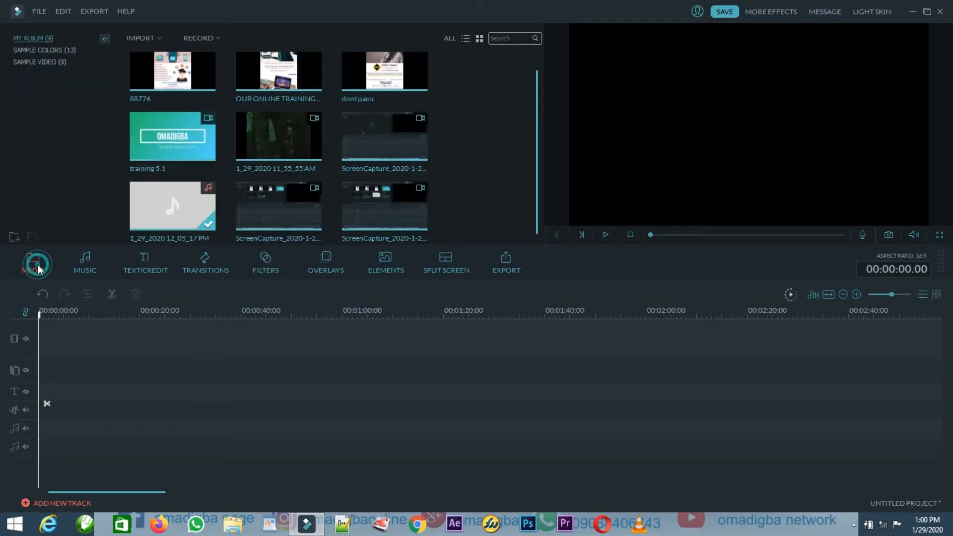
click(281, 142)
click(279, 136)
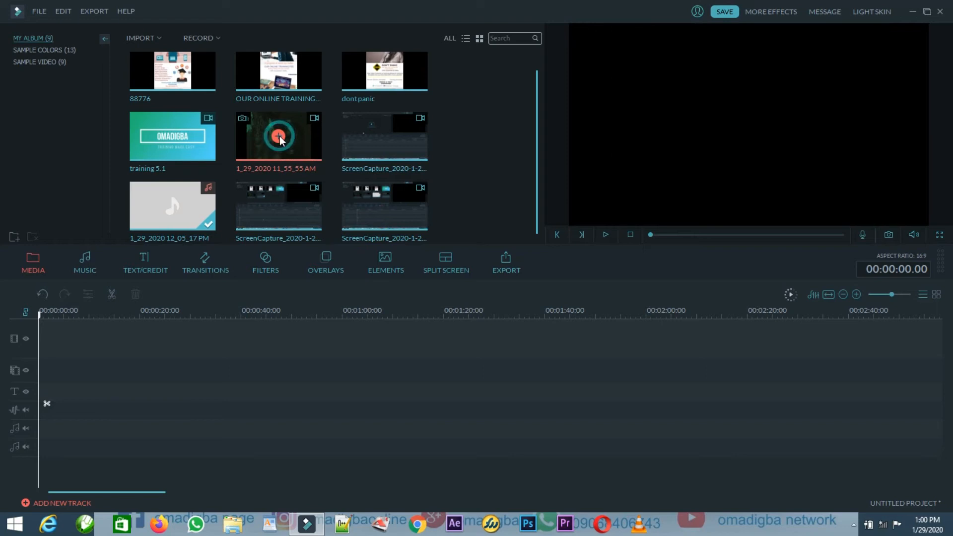
key(space)
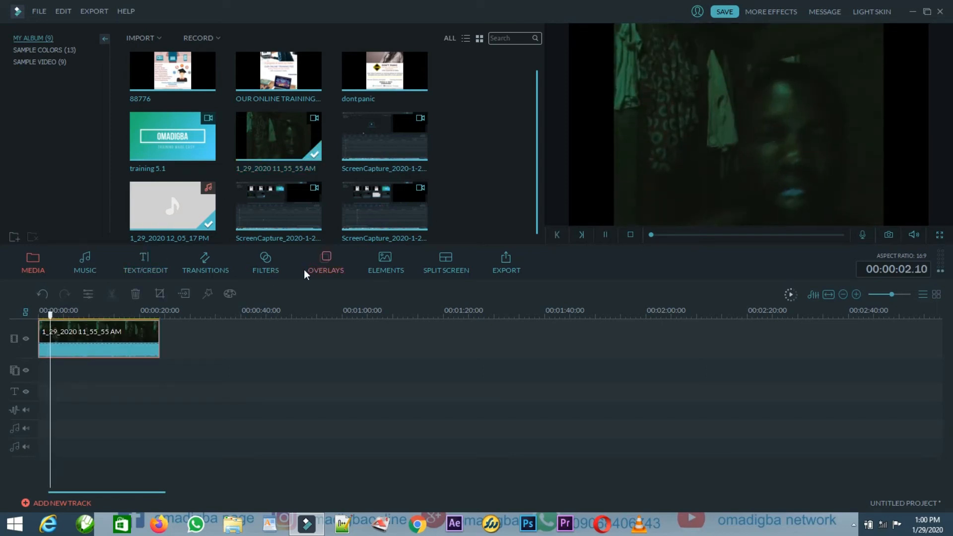
Step: Add the Instagram-like filters SunSet and Retro one after the other at the playhead over the video, previewing each
click(276, 272)
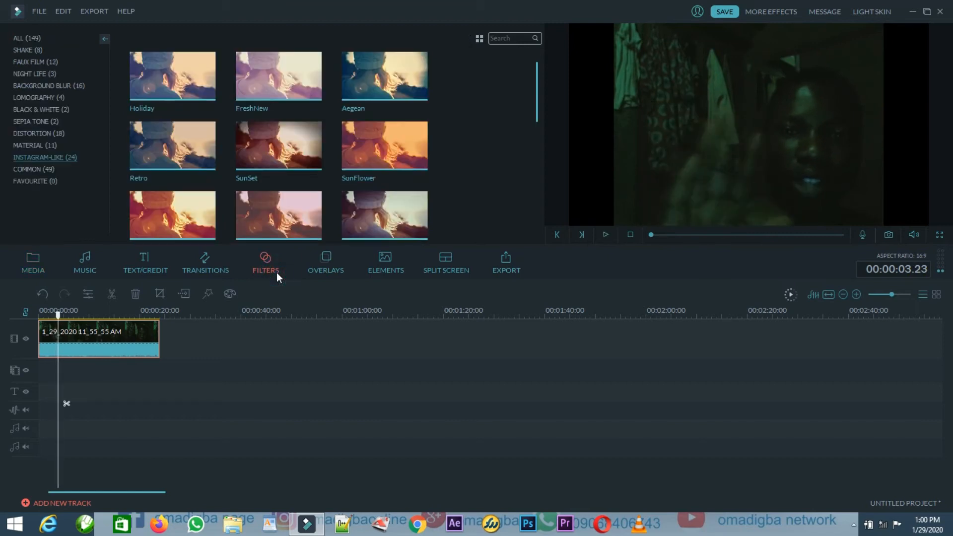
click(277, 148)
key(space)
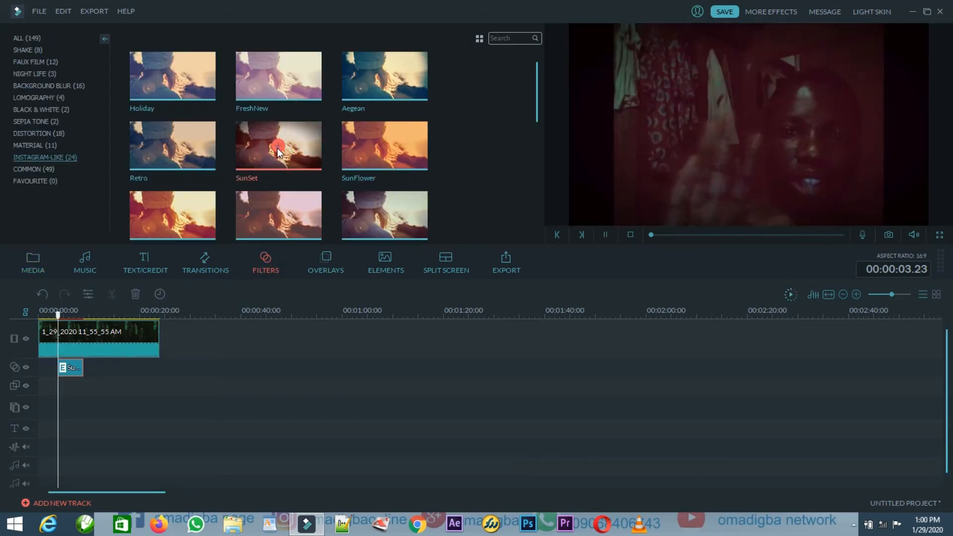
key(space)
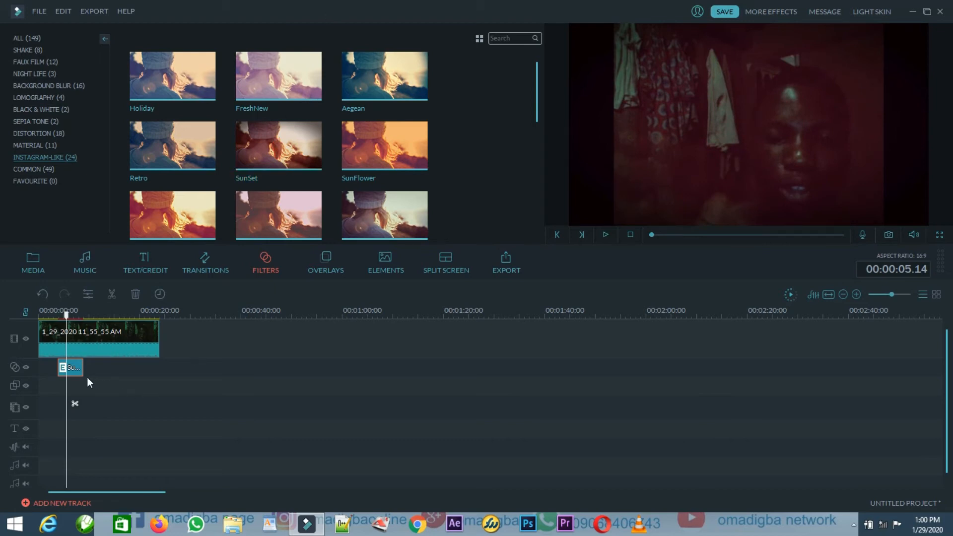
mouse_move(281, 157)
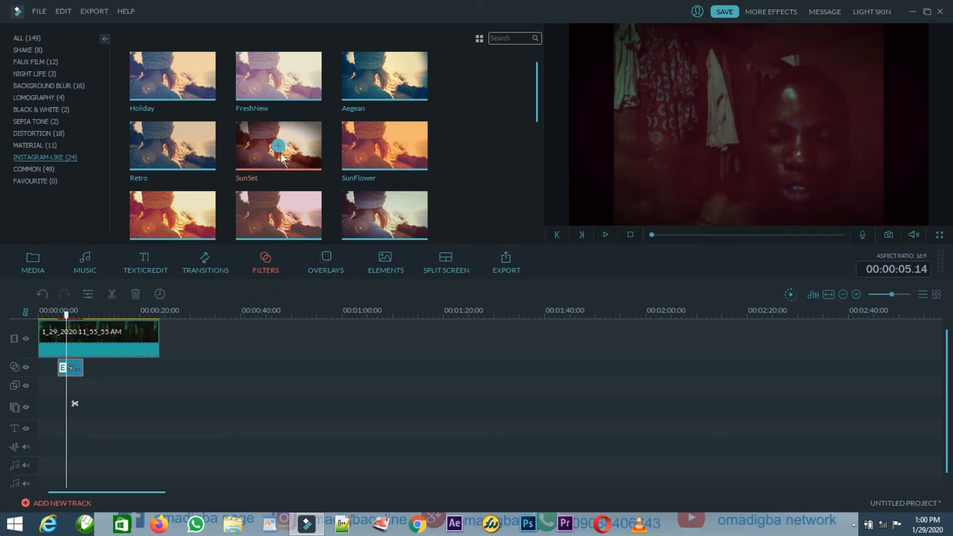
click(170, 151)
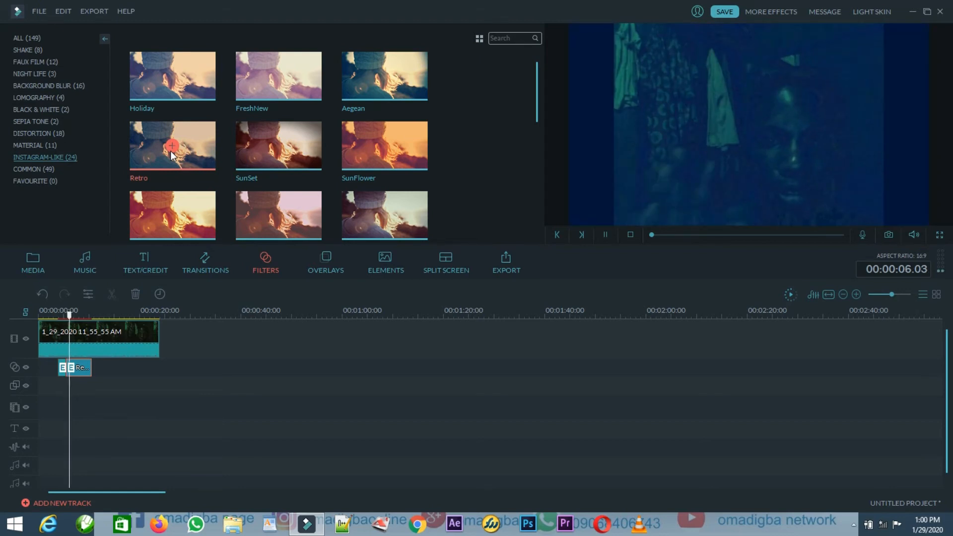
key(space)
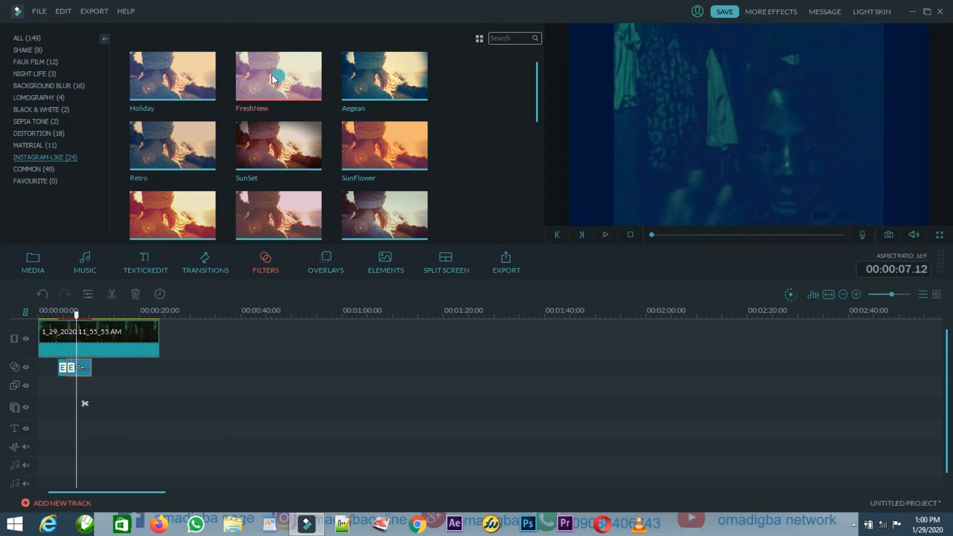
Step: Add the Instagram-like filter Sutro at the playhead over the video and preview it
drag(538, 118, 532, 177)
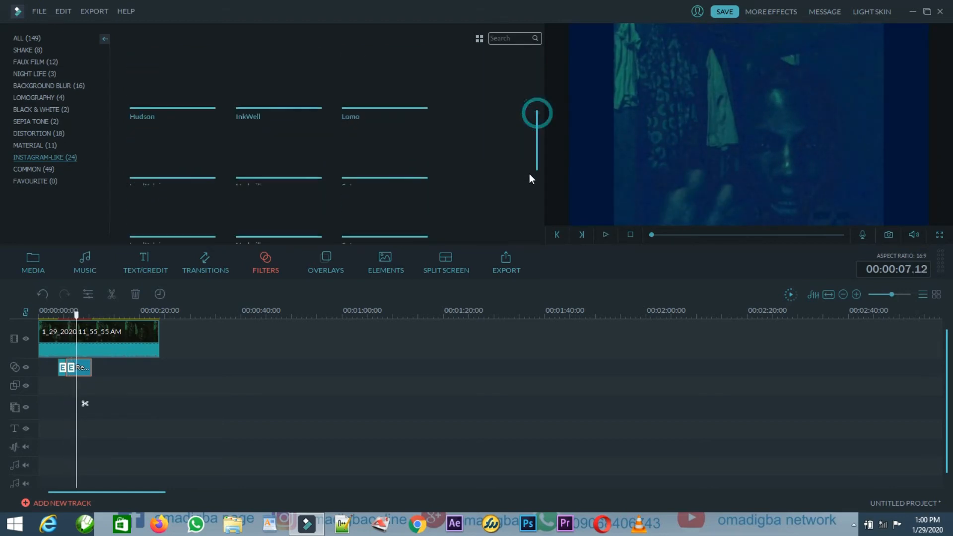
click(382, 197)
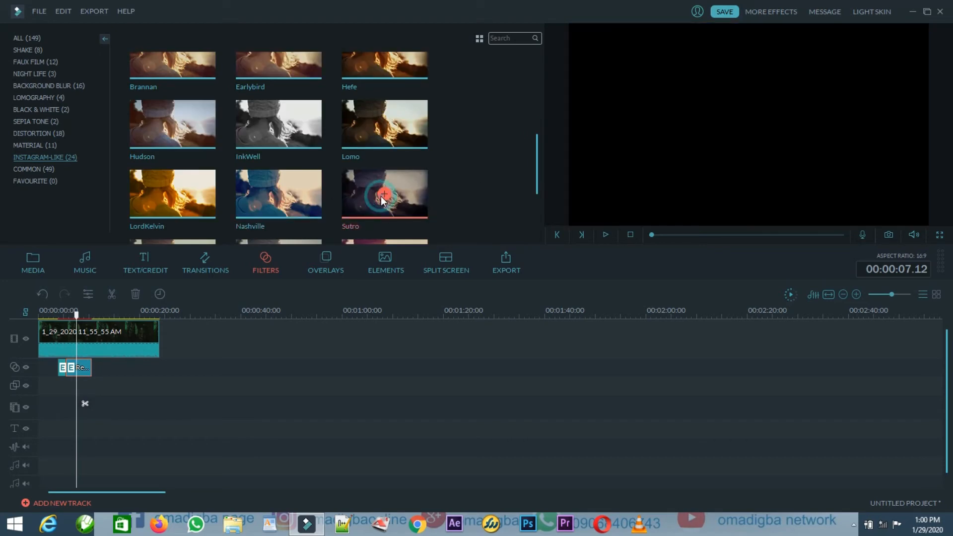
key(space)
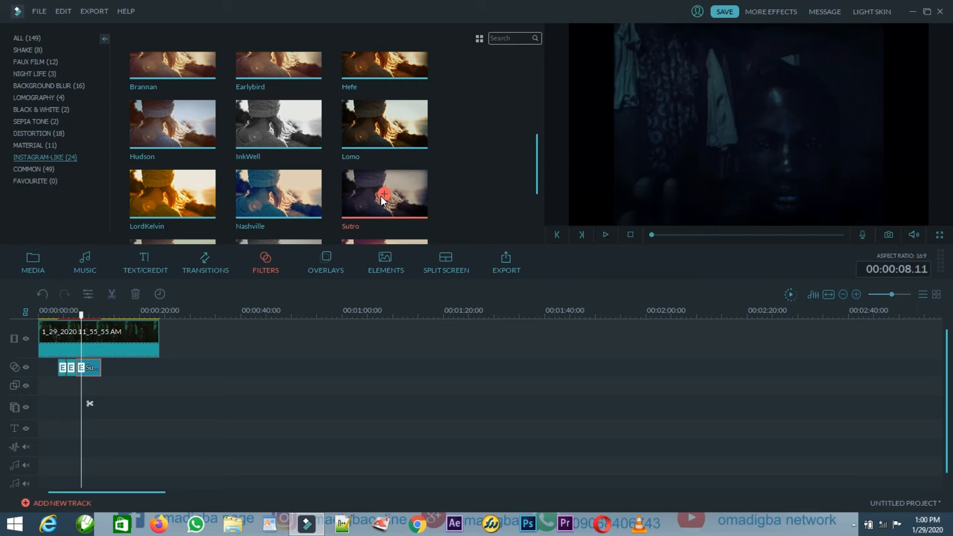
Step: Add the Common filter BlueExplosion and, further along the video, the Sepia Tone filter Sunkissed, previewing each
click(48, 170)
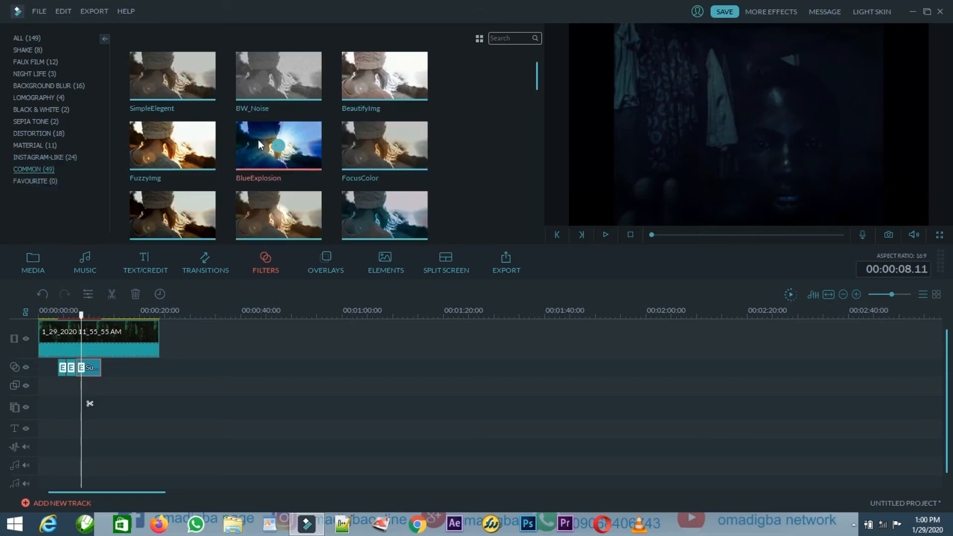
click(276, 149)
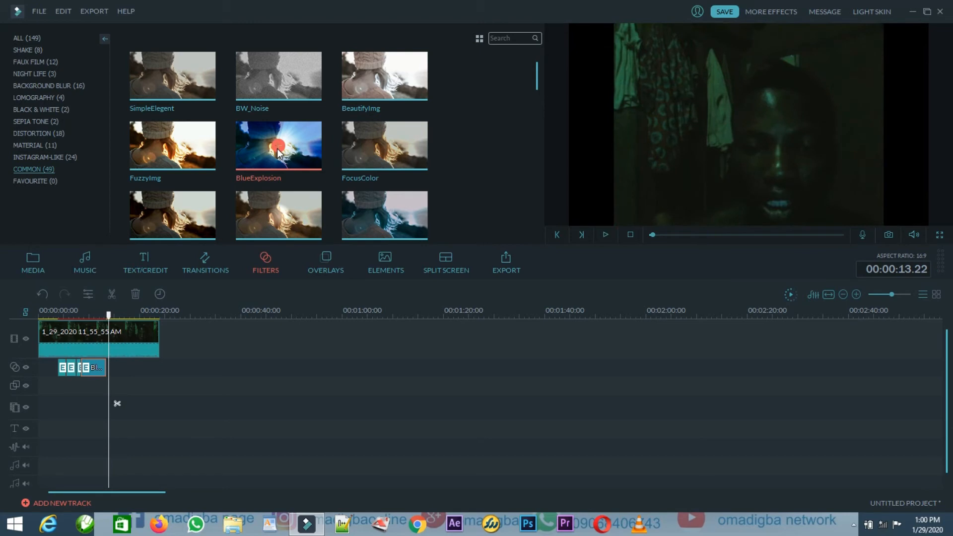
click(28, 38)
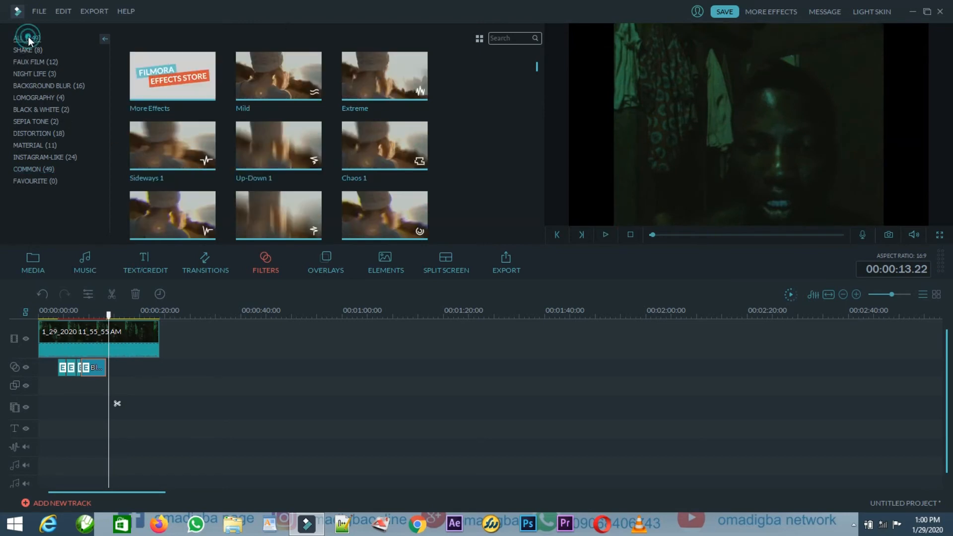
click(34, 73)
click(34, 98)
click(31, 121)
mouse_move(174, 80)
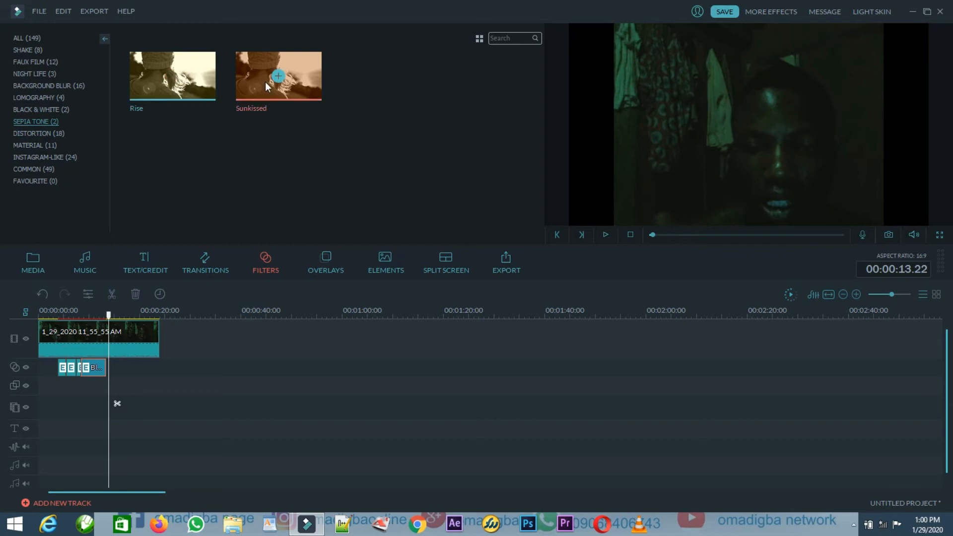
click(279, 77)
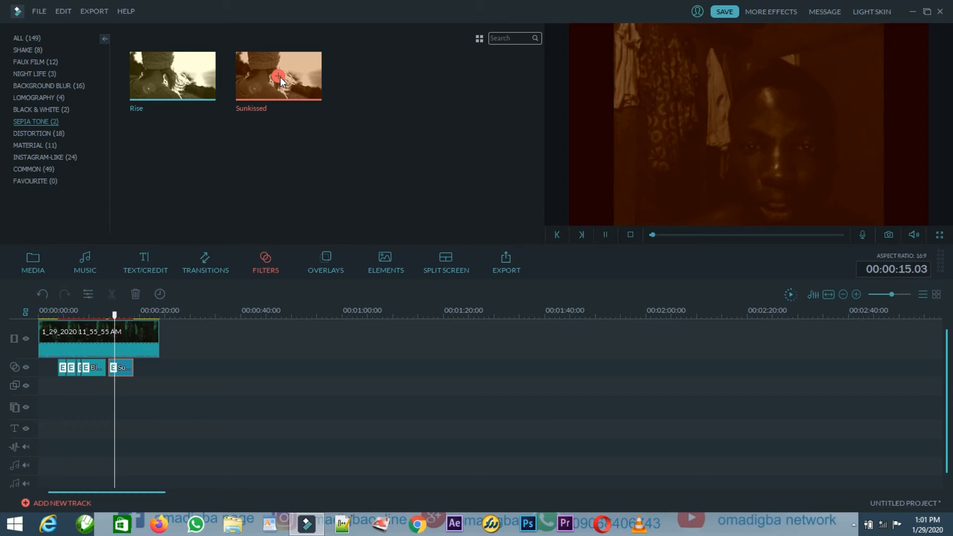
Step: Add the Background Blur filter Mosaic 1 right behind the Sunkissed filter and preview it
click(56, 84)
key(space)
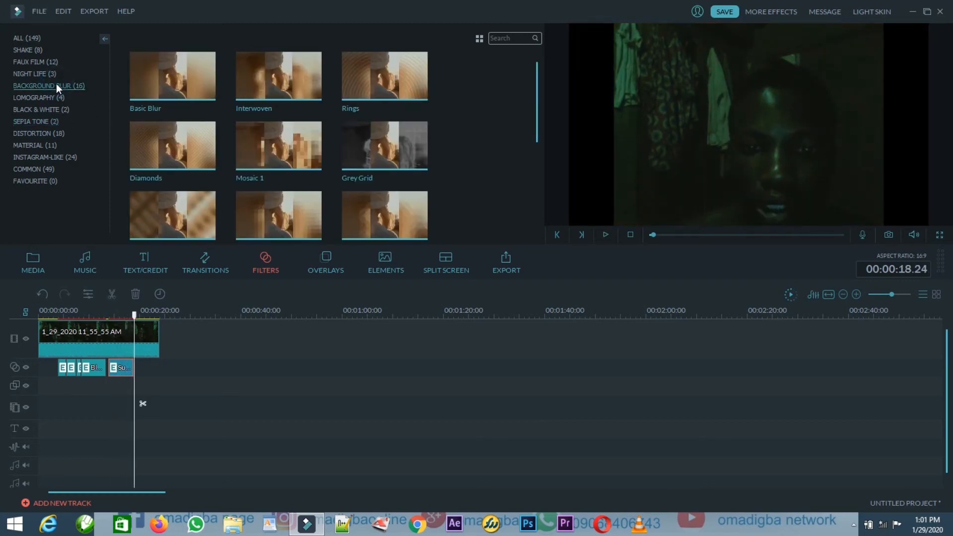
click(278, 147)
key(space)
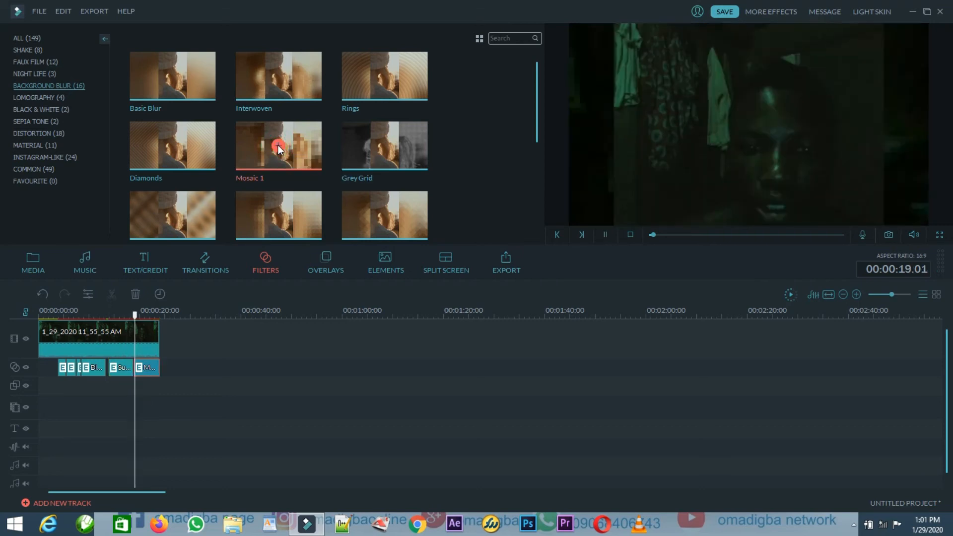
key(space)
Step: Add the Background Blur filter Rings at the playhead near the video's end and preview it
click(385, 78)
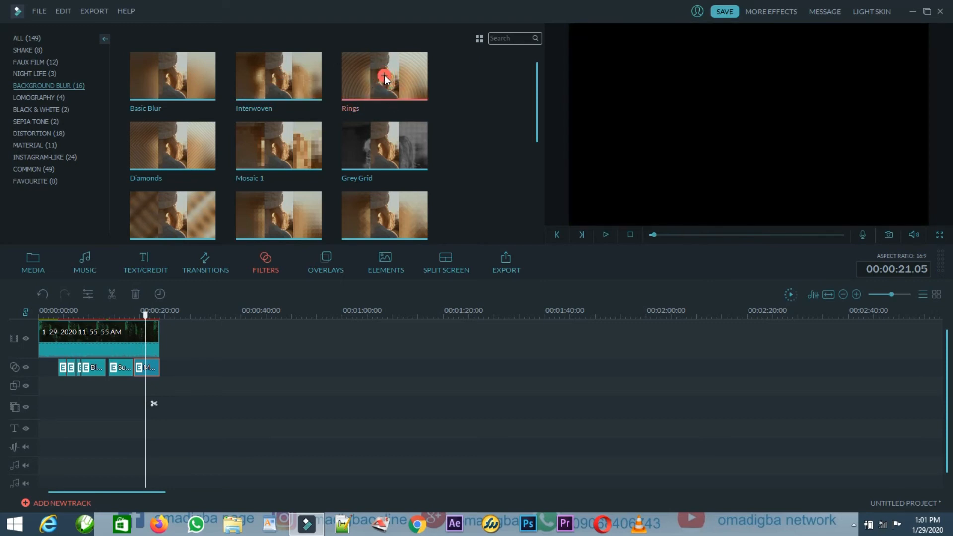
key(space)
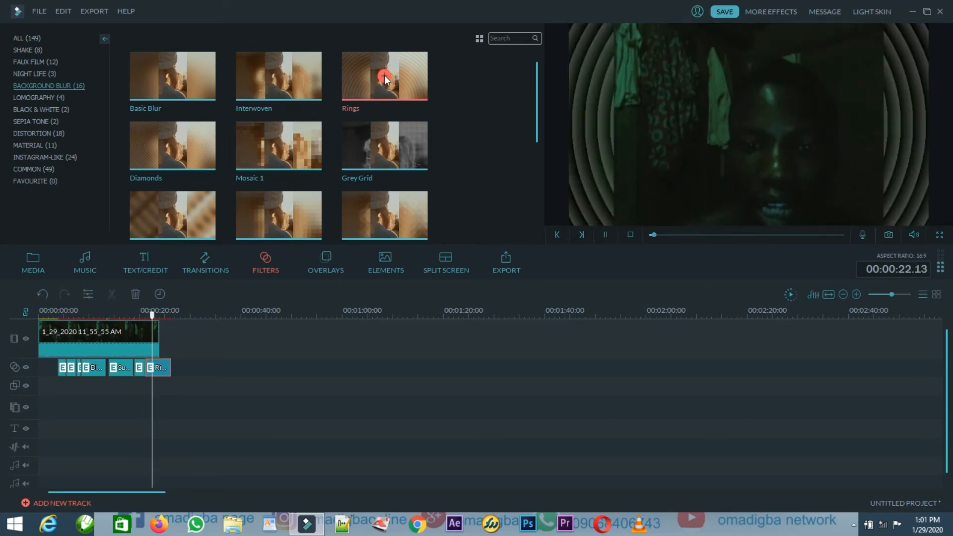
key(space)
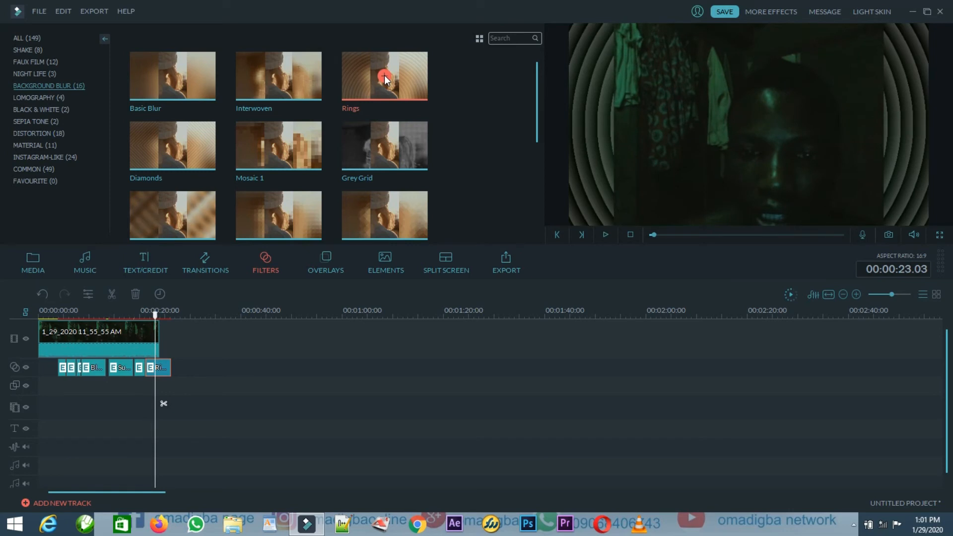
click(199, 374)
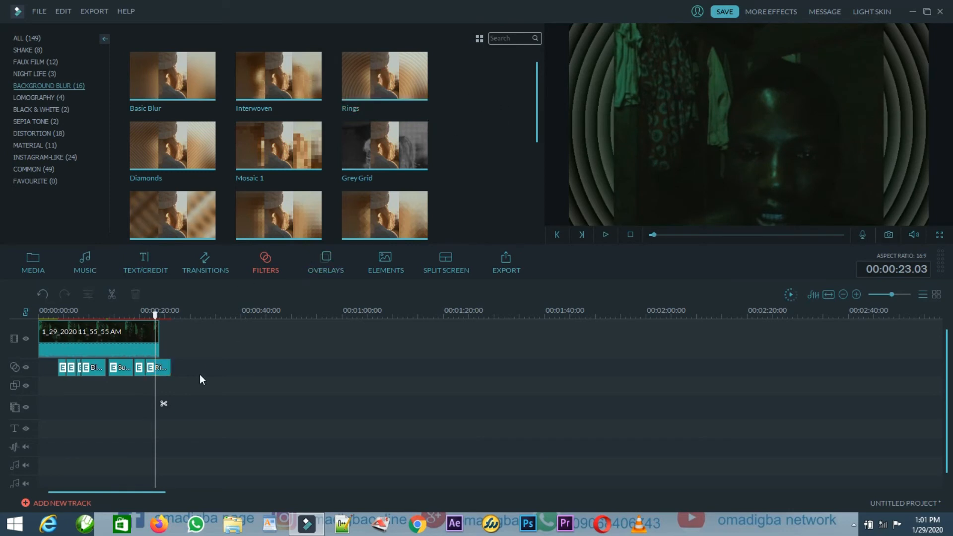
Step: Delete all the filters from the filter track beneath the video clip
click(58, 369)
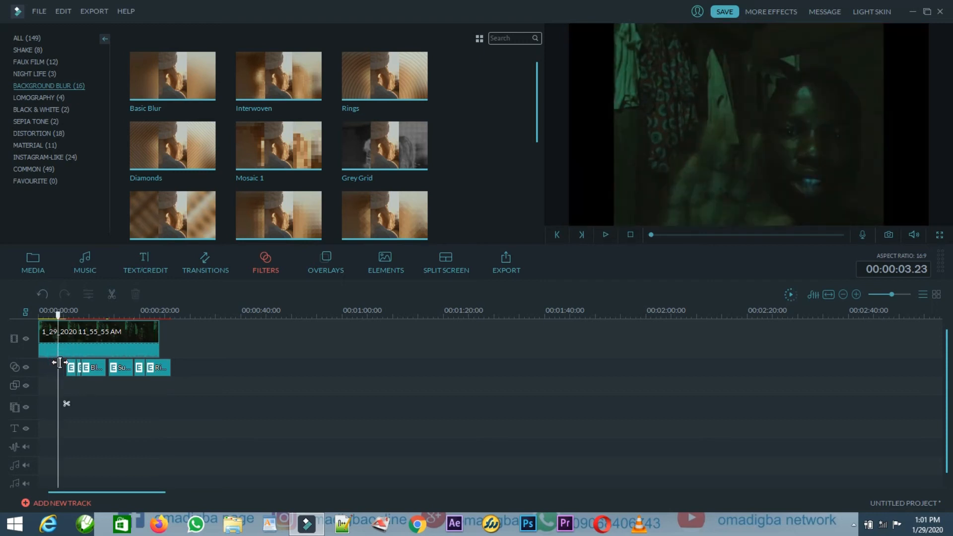
drag(104, 366, 81, 366)
click(118, 373)
key(Delete)
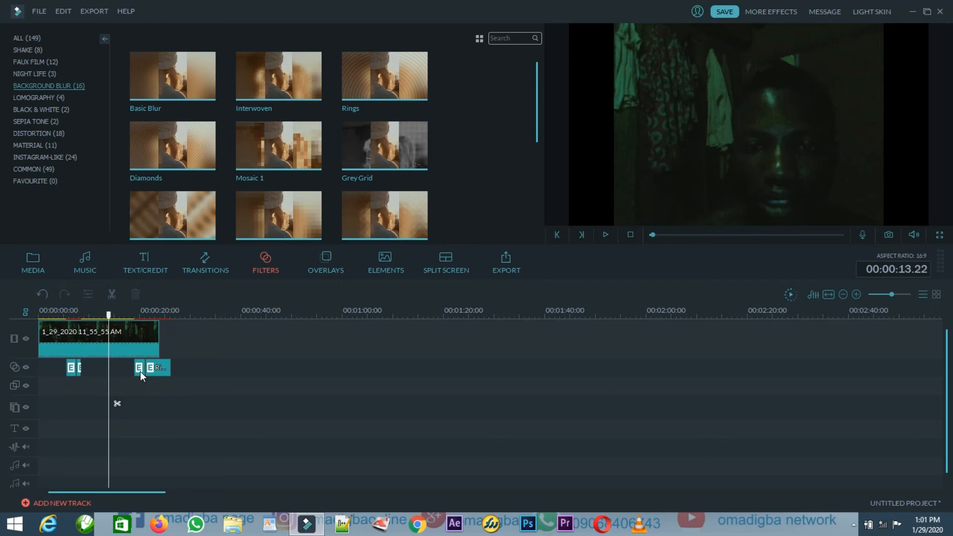
click(140, 371)
click(152, 371)
key(Delete)
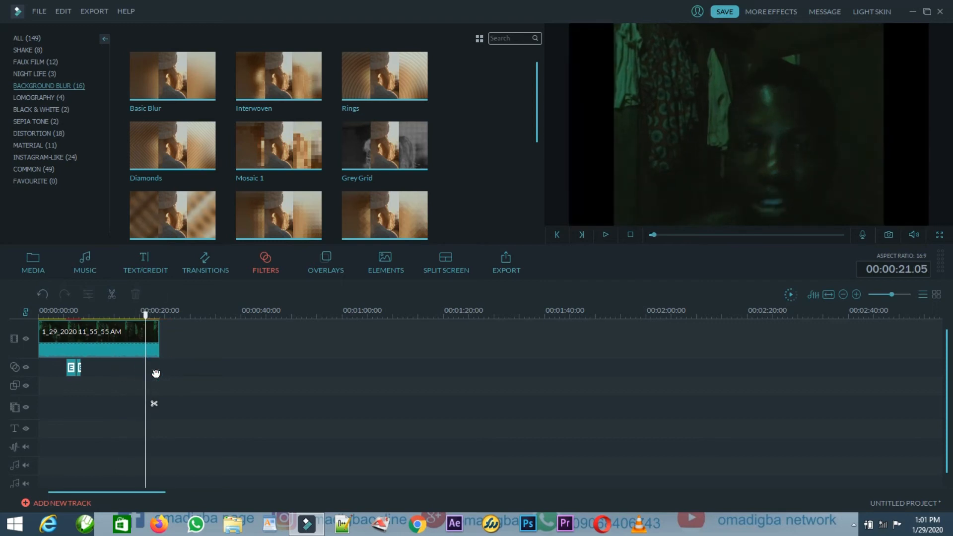
click(75, 368)
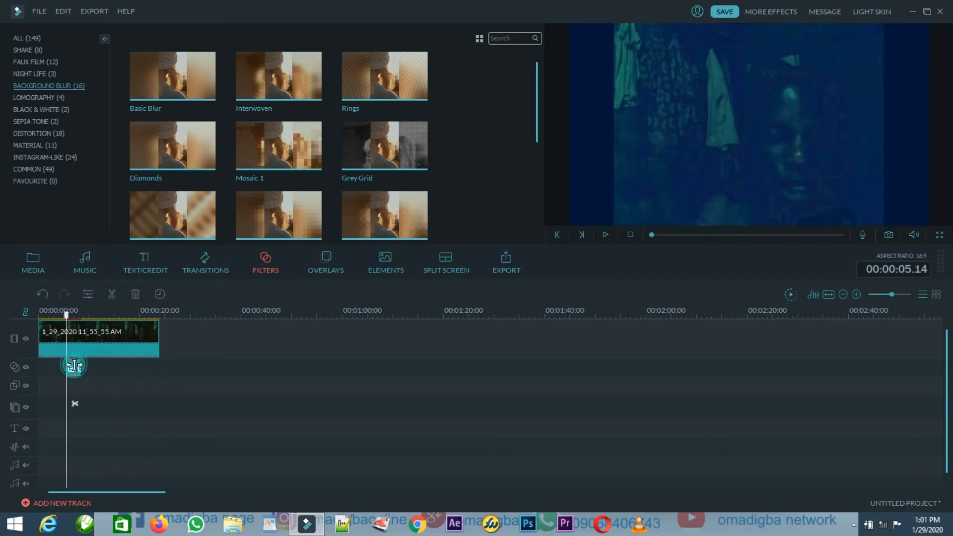
click(79, 367)
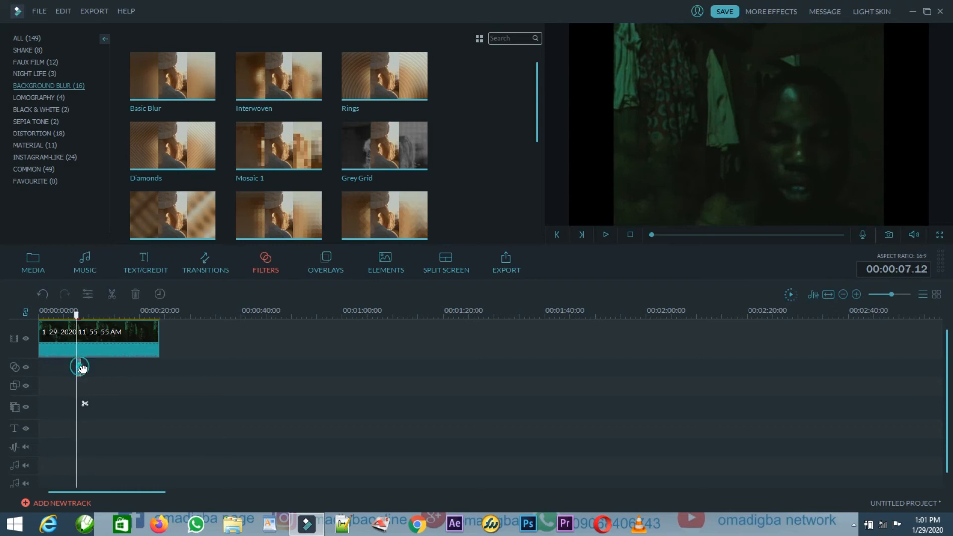
key(Delete)
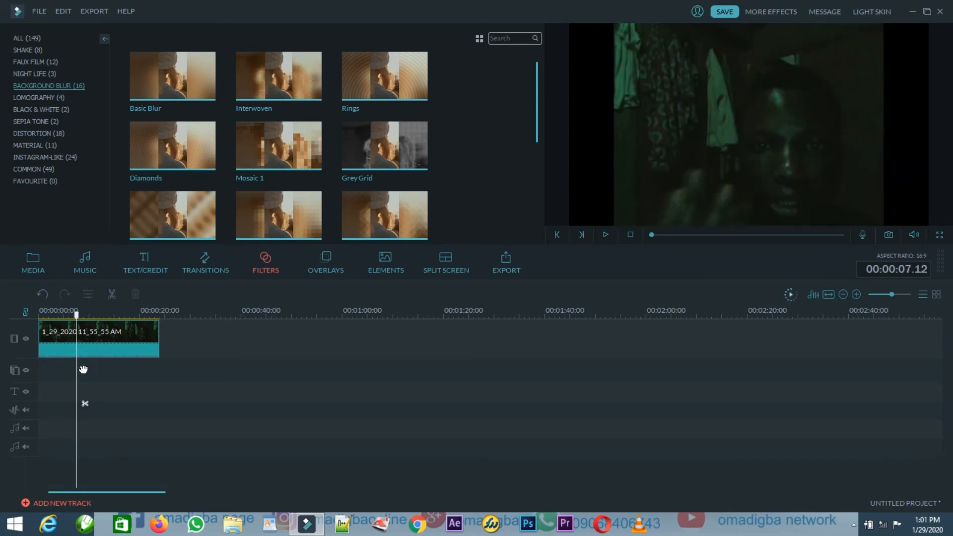
Step: Add the overlay Aqua 1 at the playhead over the video, preview it and remove it
click(322, 272)
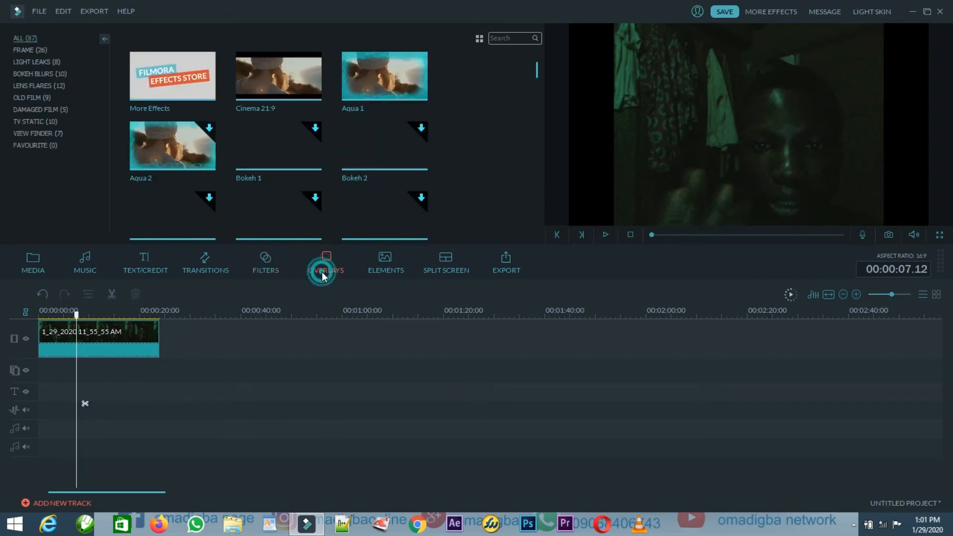
click(383, 78)
click(383, 77)
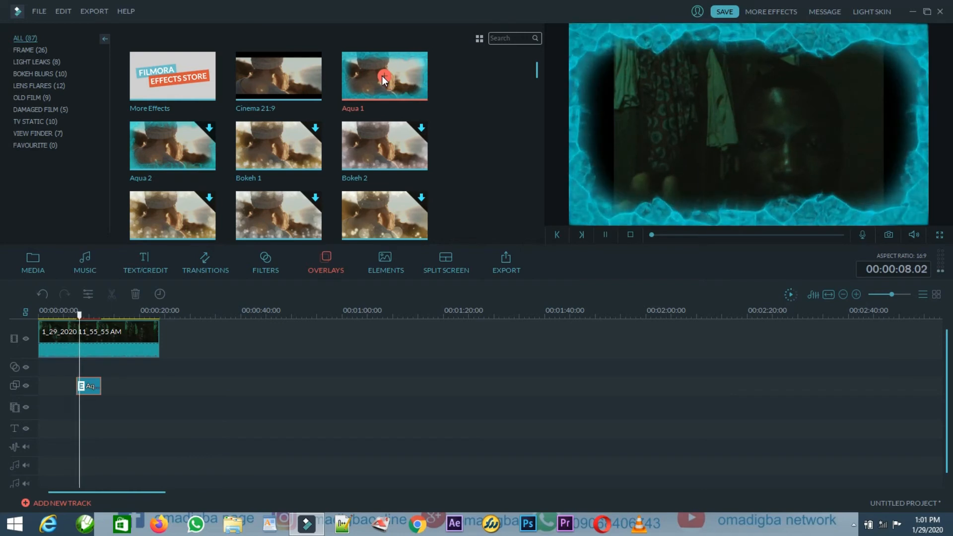
key(space)
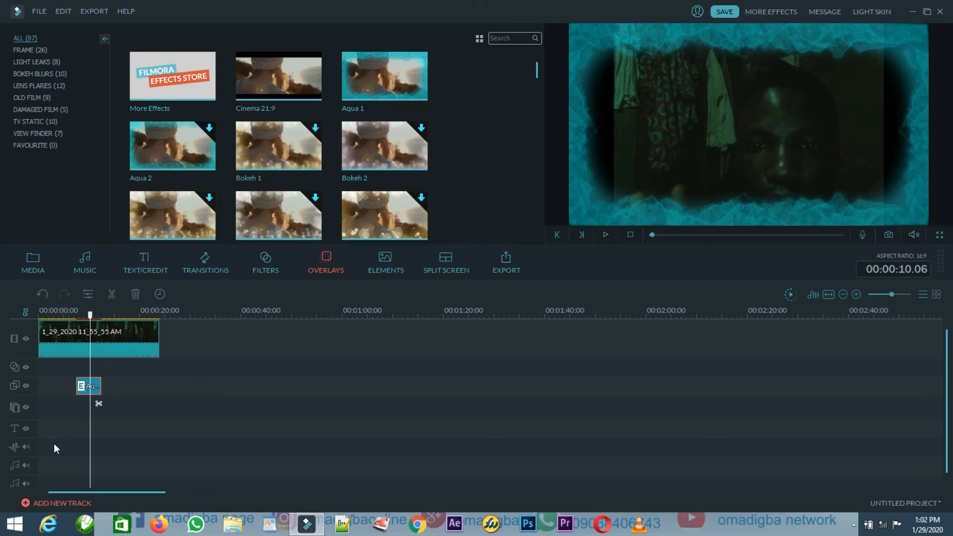
key(Delete)
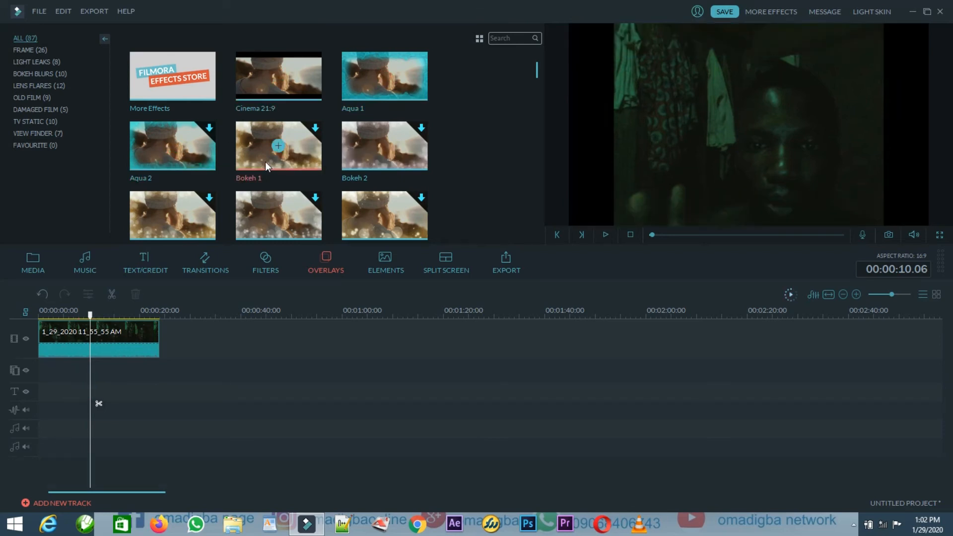
Step: Cancel the download of the overlay Bokeh 1, and try Cinema 21:9 at the playhead, undoing it after the preview
click(278, 144)
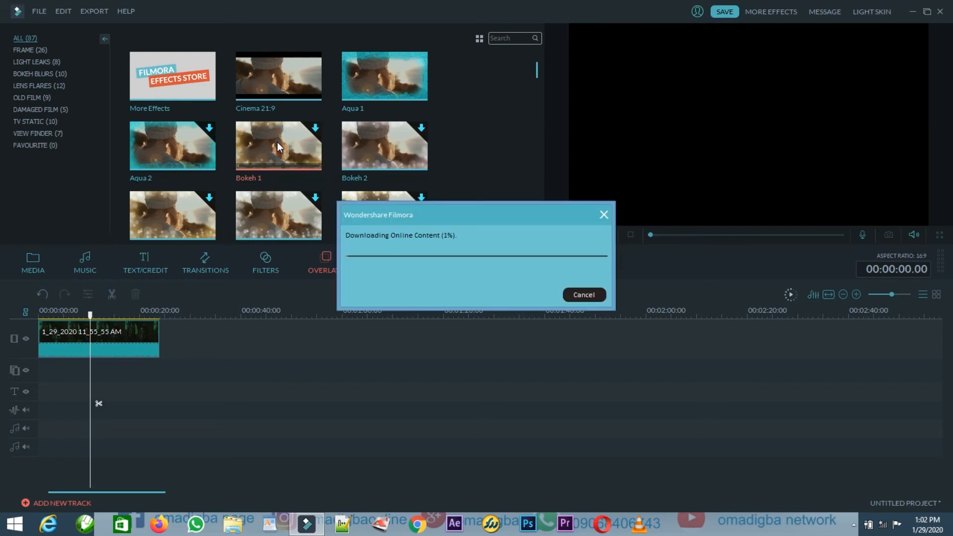
click(589, 294)
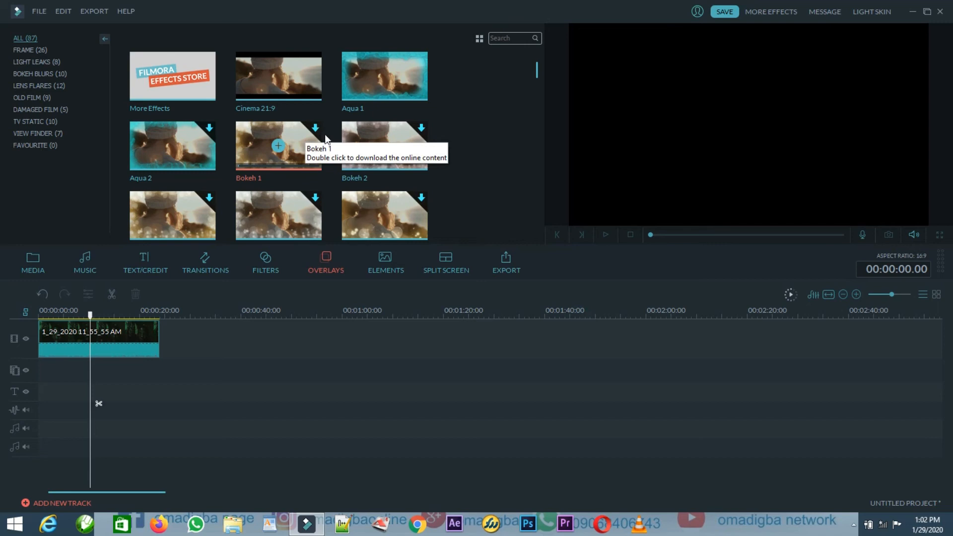
click(278, 76)
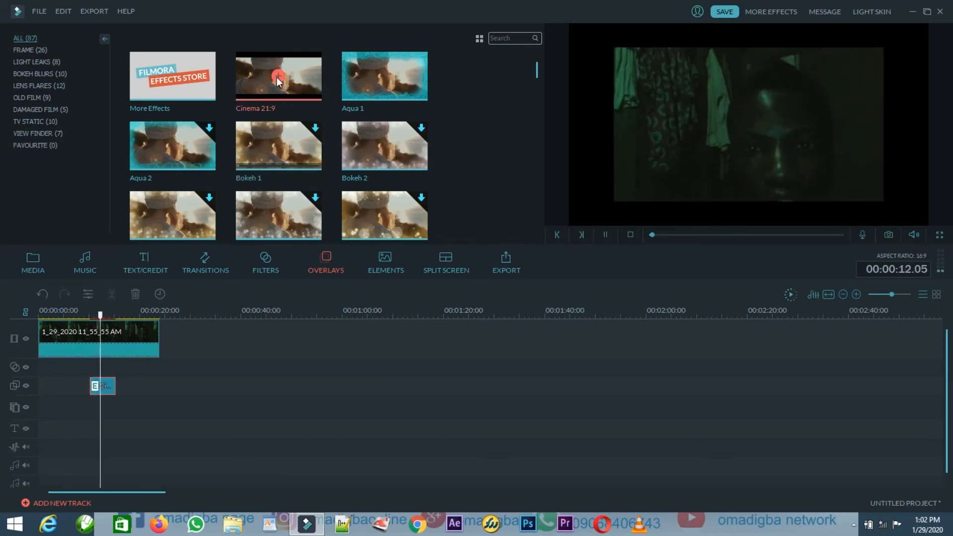
key(space)
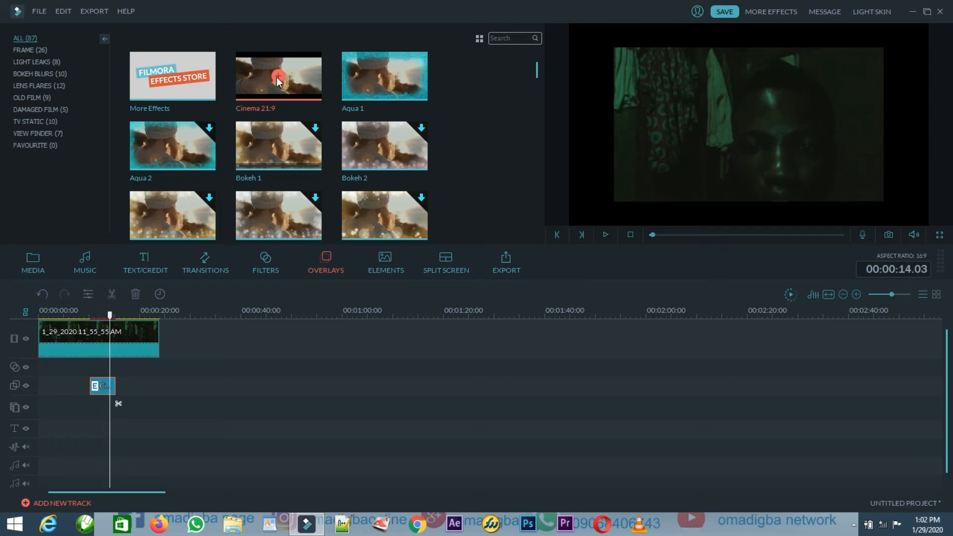
key(ctrl+z)
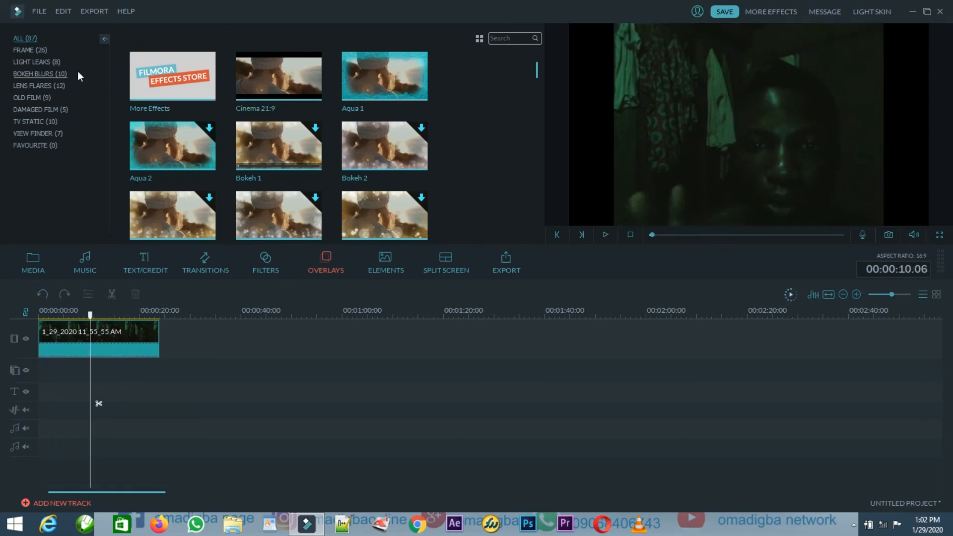
Step: Browse the overlay categories from Light Leaks to Favourite, and look through the Lens Flares overlays
click(39, 59)
click(40, 75)
click(41, 86)
click(42, 99)
click(41, 121)
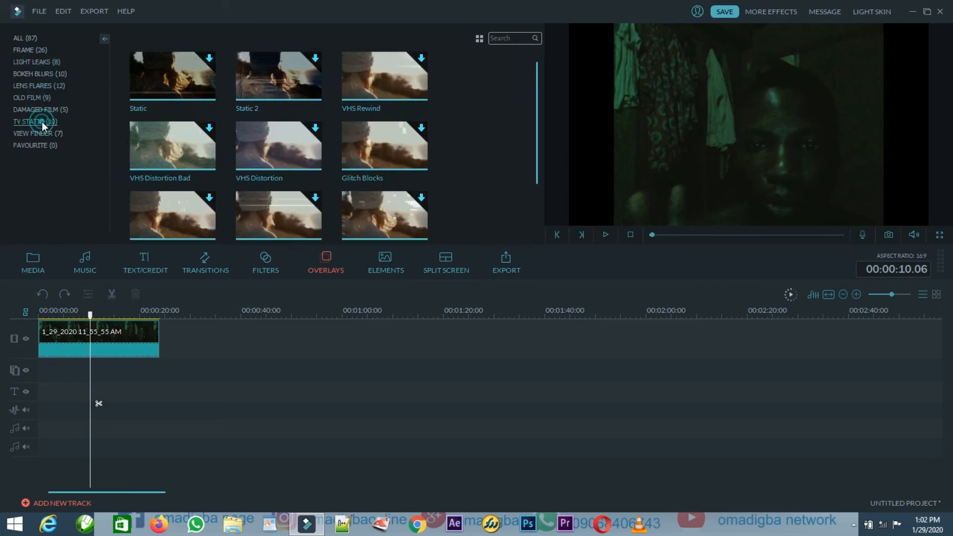
click(40, 145)
click(41, 132)
click(43, 120)
click(43, 109)
click(43, 85)
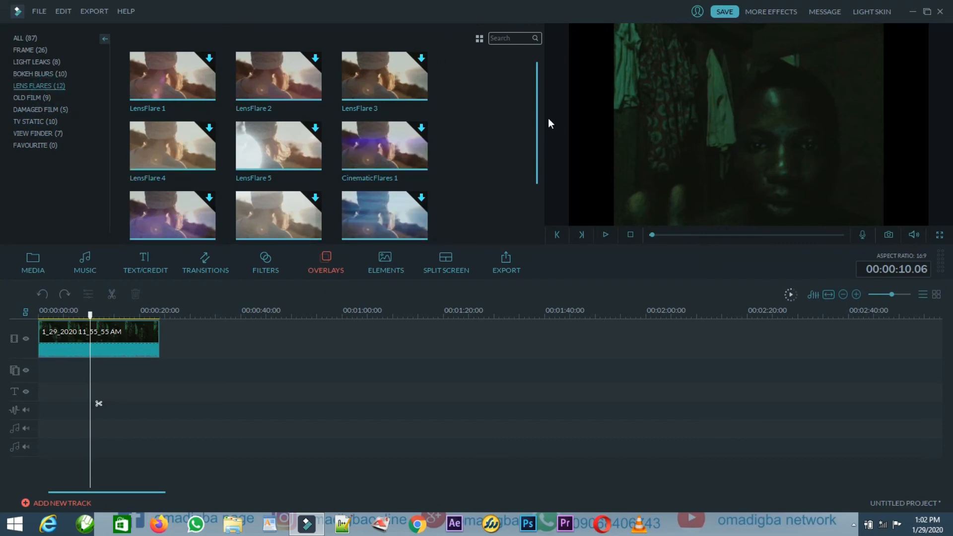
drag(532, 107, 543, 182)
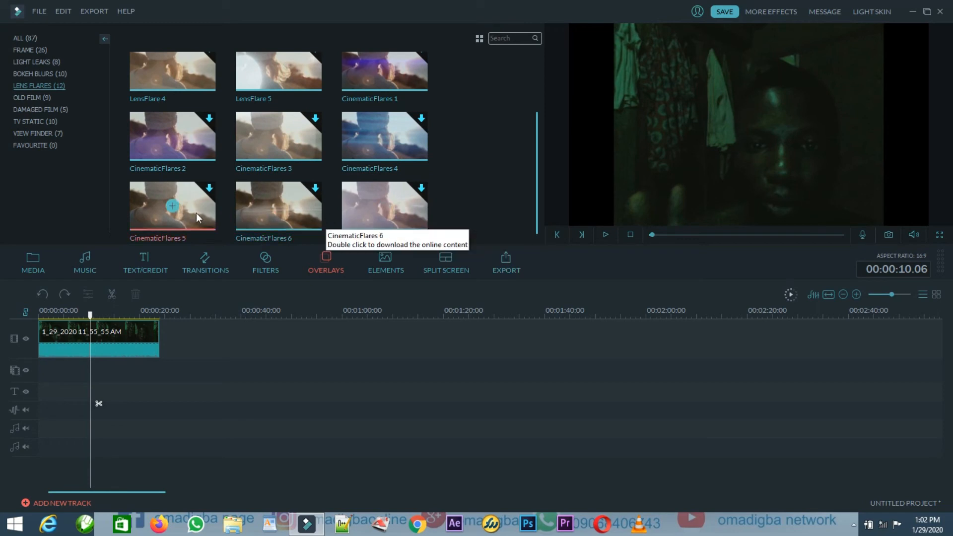
Step: Add the graphic Element Love 3 at the playhead over the video, preview it and delete it
click(383, 264)
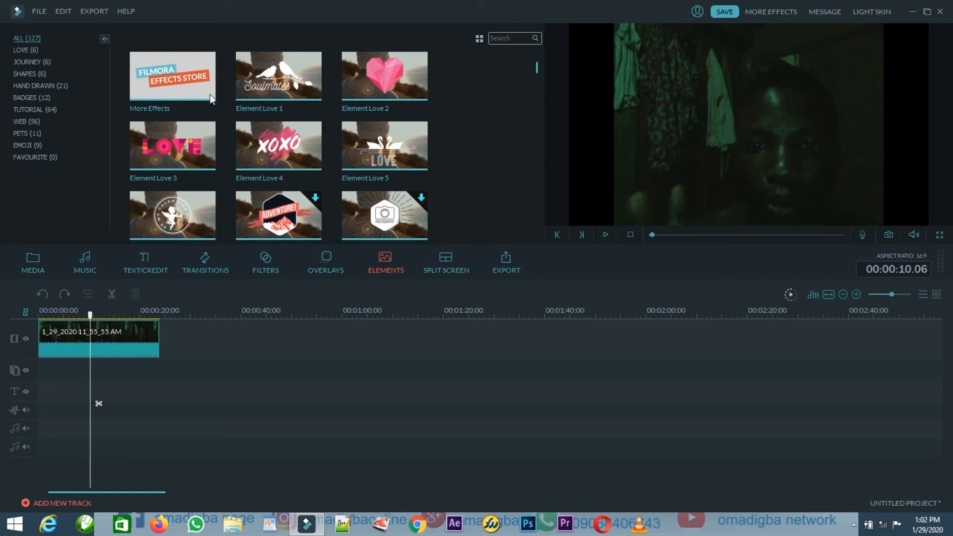
click(173, 143)
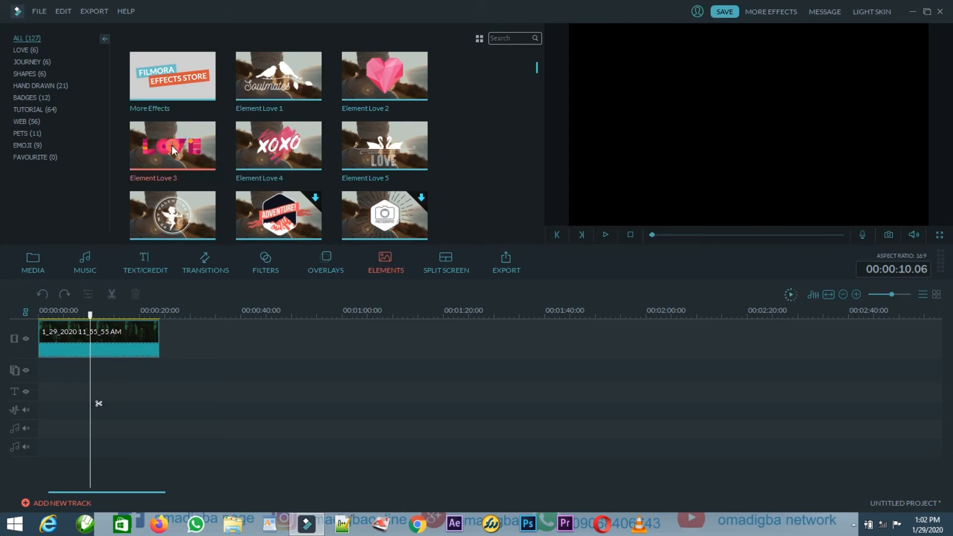
click(172, 144)
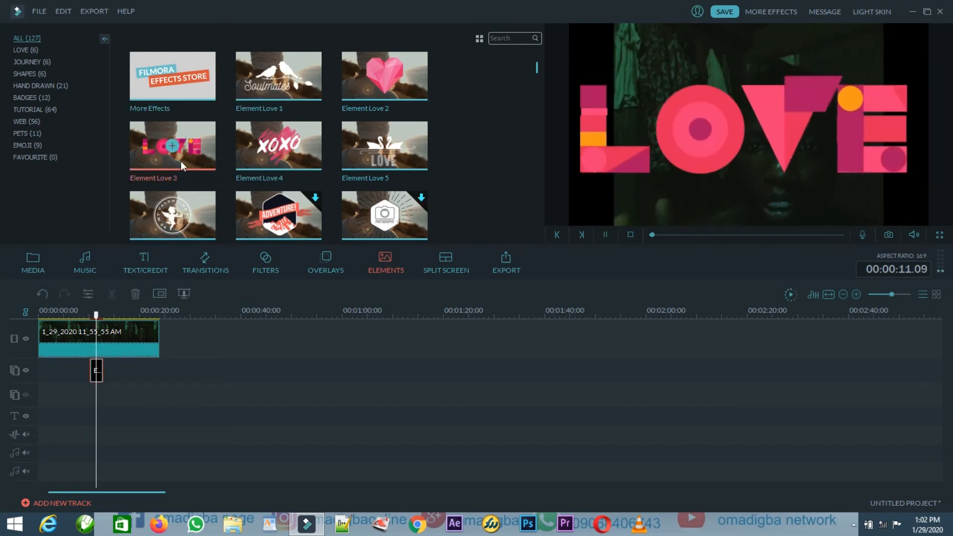
key(space)
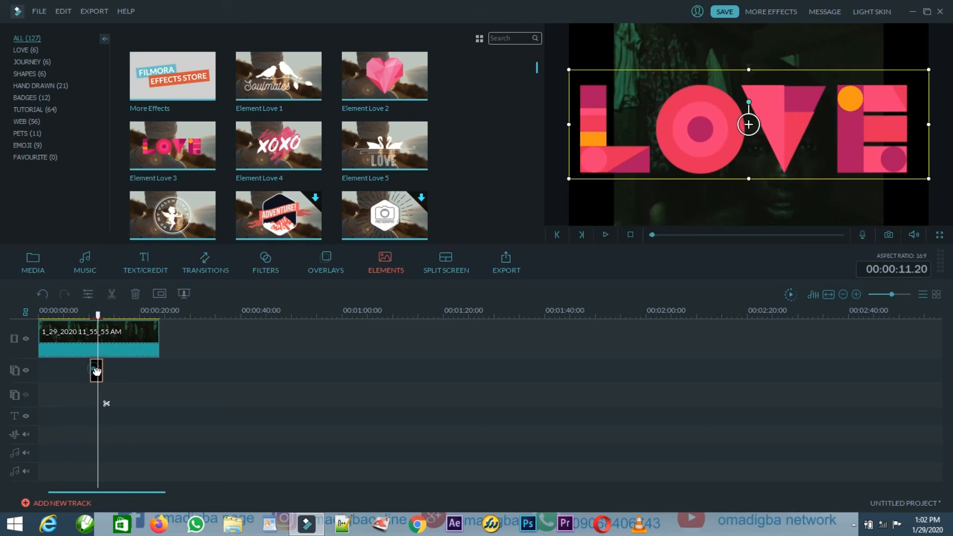
key(Delete)
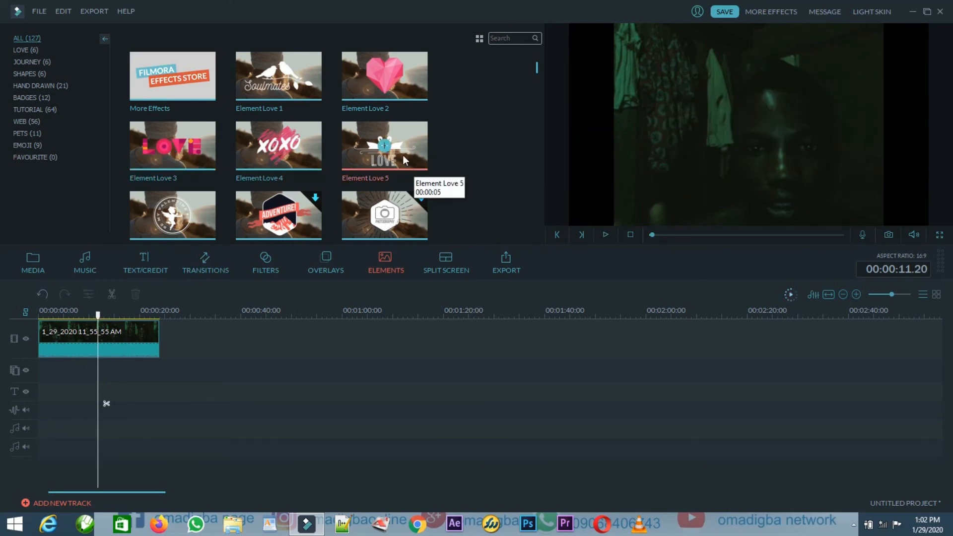
Step: Add the graphic Element Love 5 at the playhead, preview its animation and delete it from the timeline
click(384, 146)
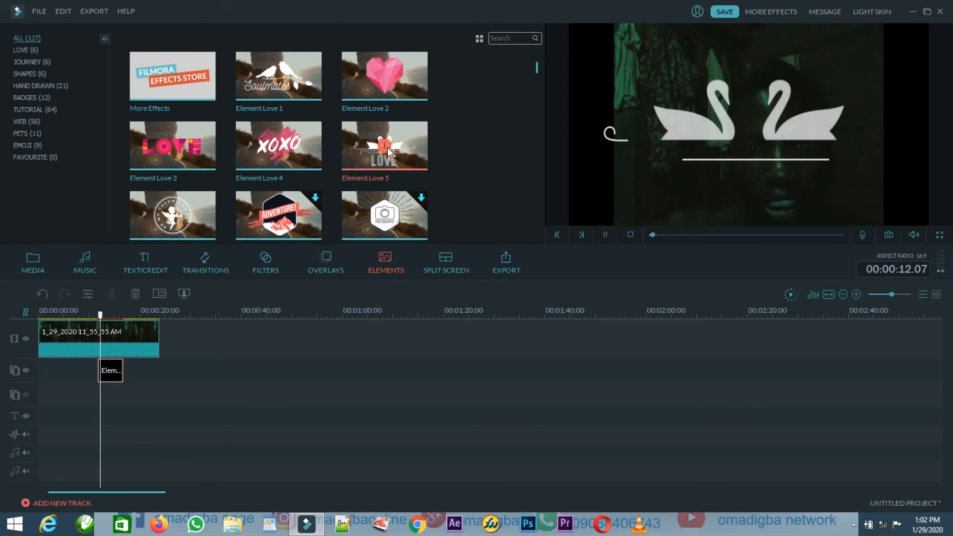
click(617, 78)
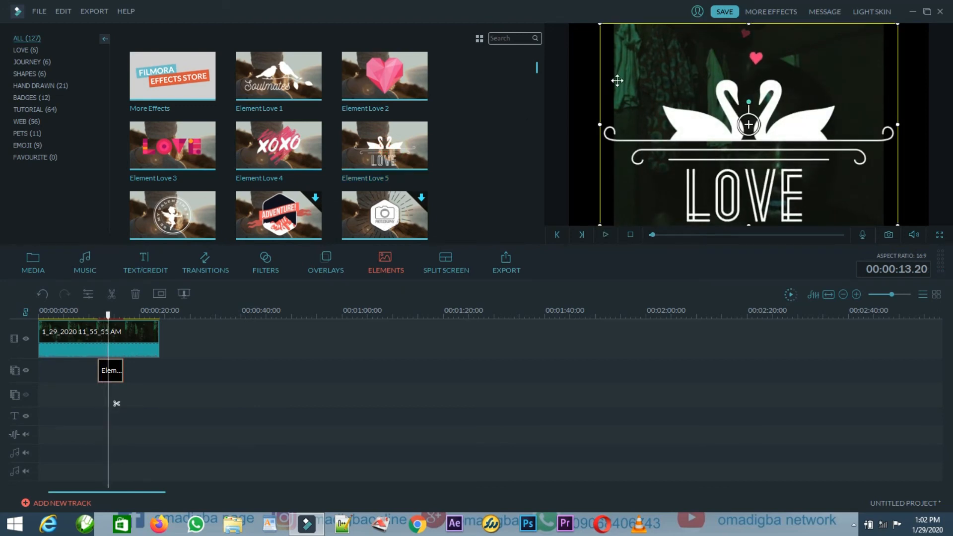
drag(536, 66, 536, 97)
click(106, 375)
key(Delete)
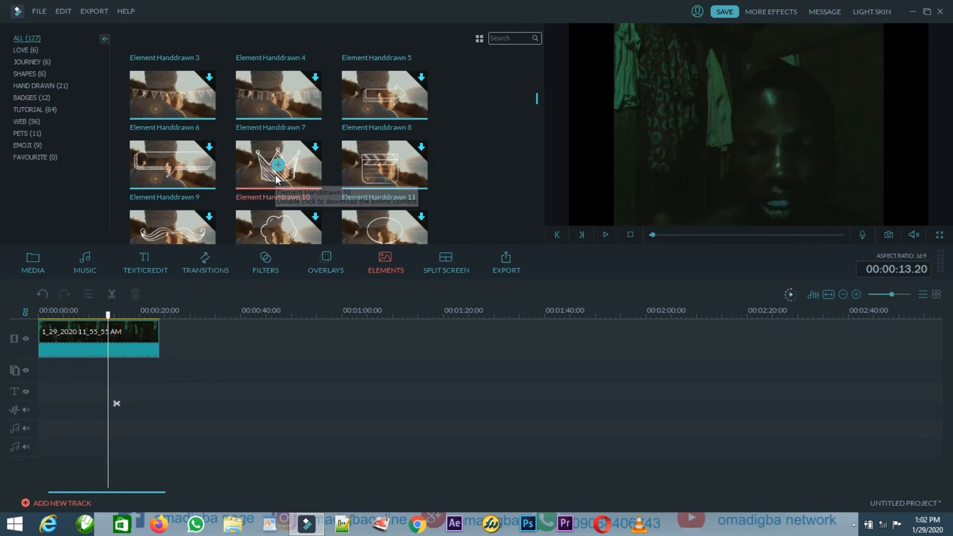
Step: Try to add Element Handdrawn 10 and Web Element Circle 05, cancelling the download of each
click(279, 172)
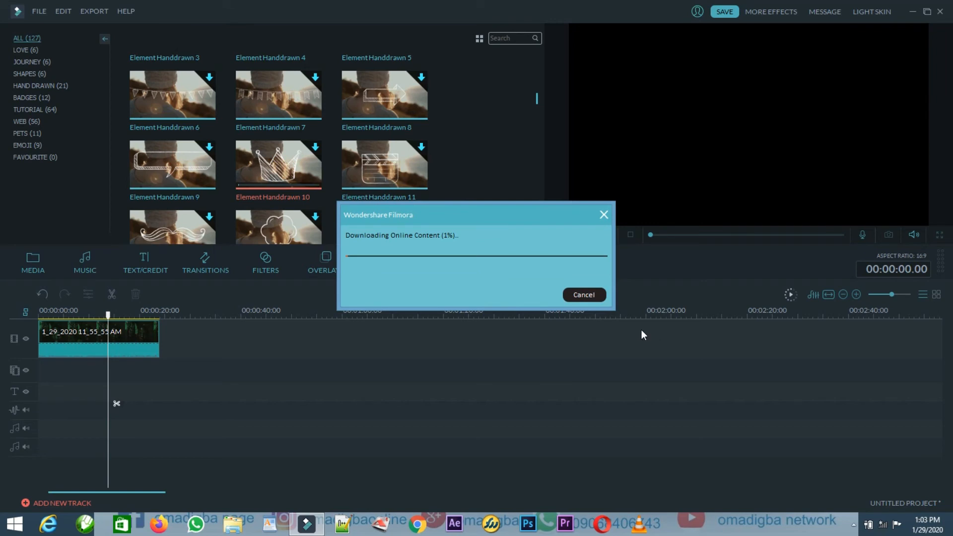
click(582, 295)
drag(538, 99, 534, 137)
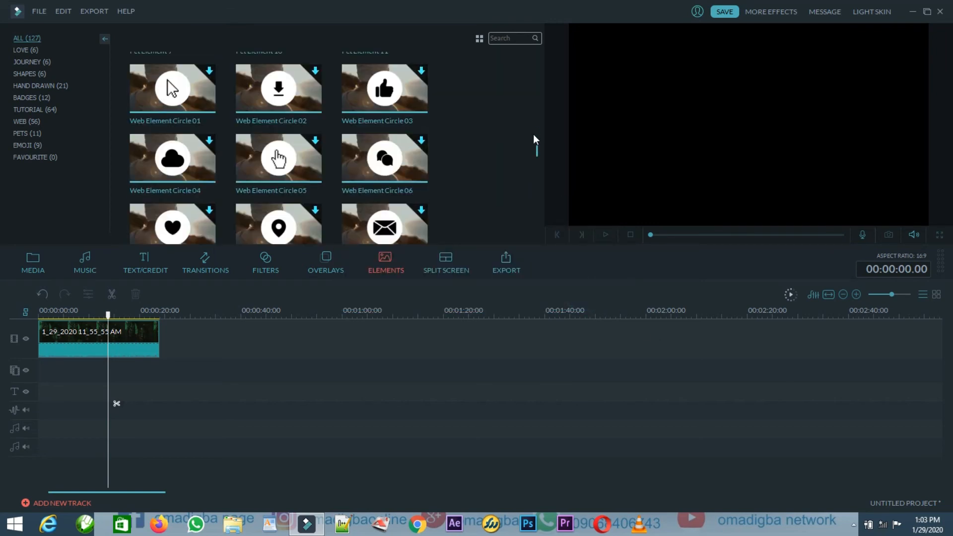
click(277, 162)
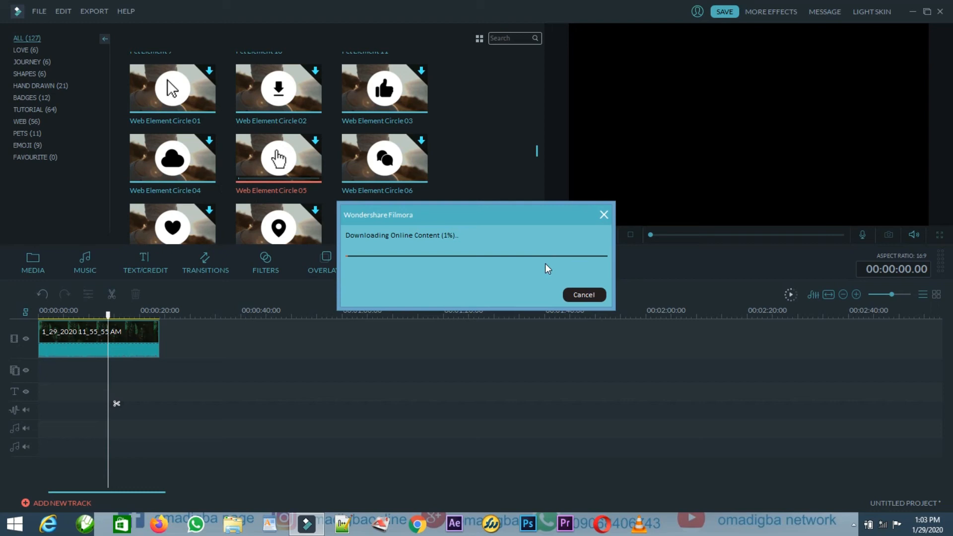
click(590, 296)
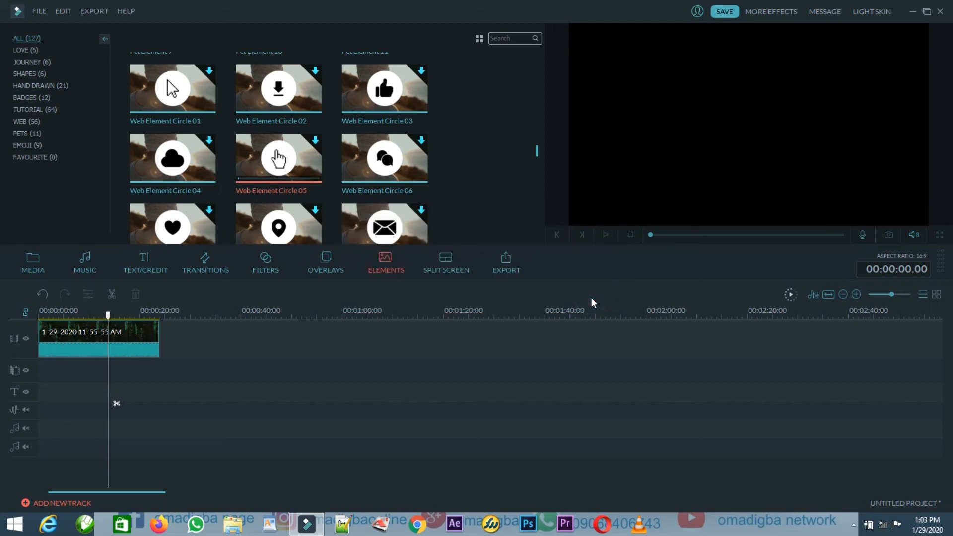
Step: Look through the remaining web elements and add Element Love 4 at the playhead over the video
click(539, 155)
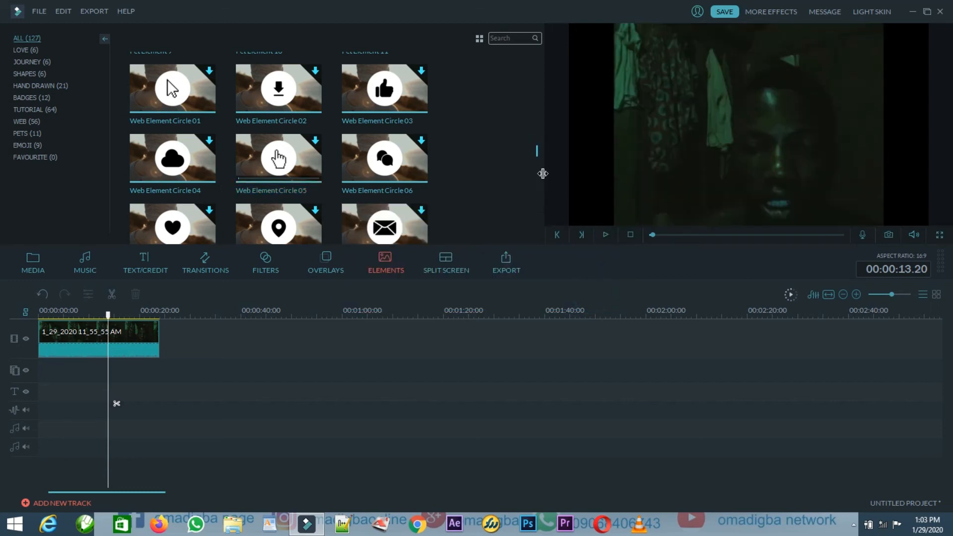
scroll(536, 178, down, 10)
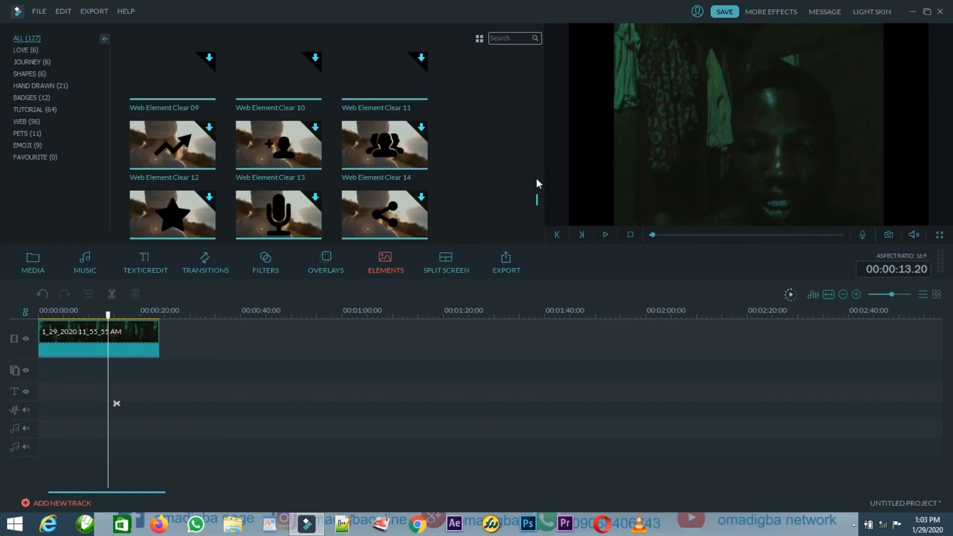
scroll(536, 179, up, 1)
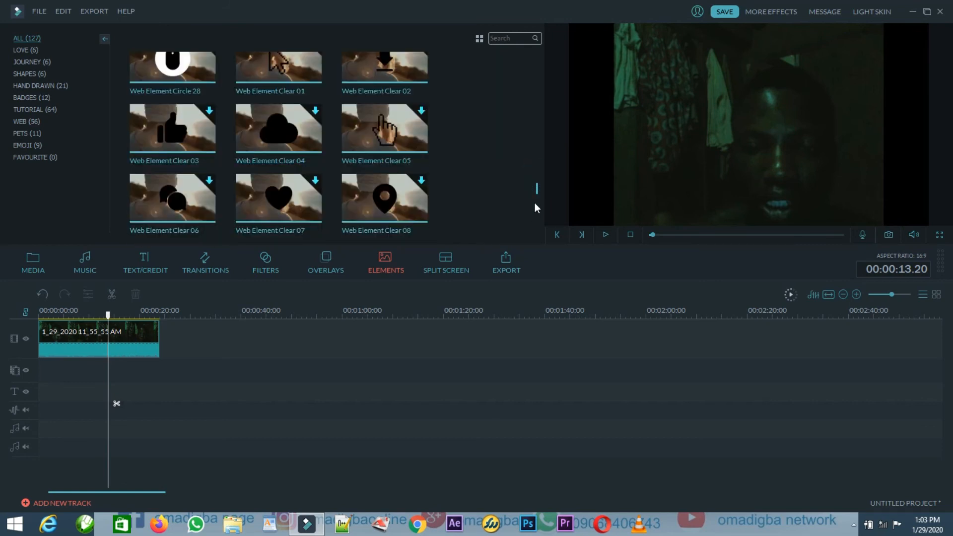
drag(534, 193, 535, 54)
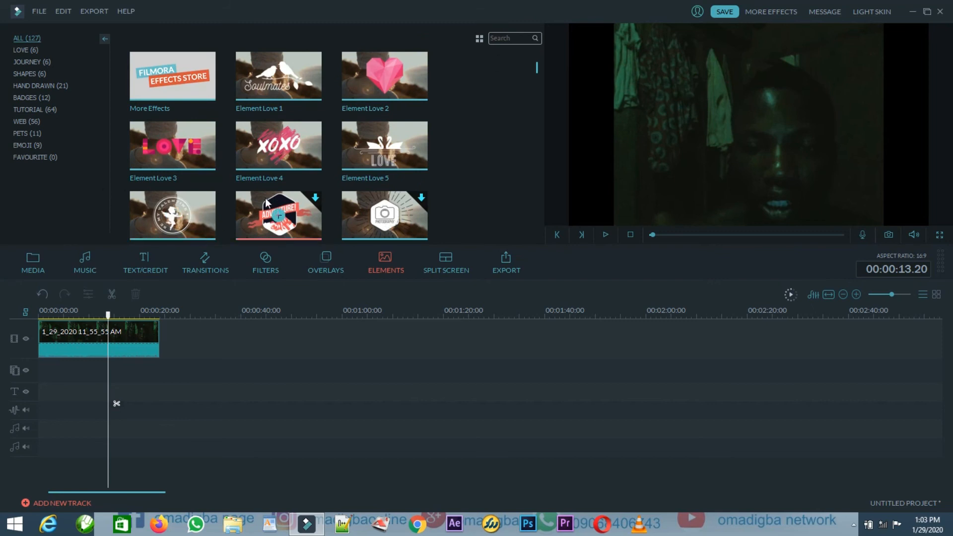
click(277, 147)
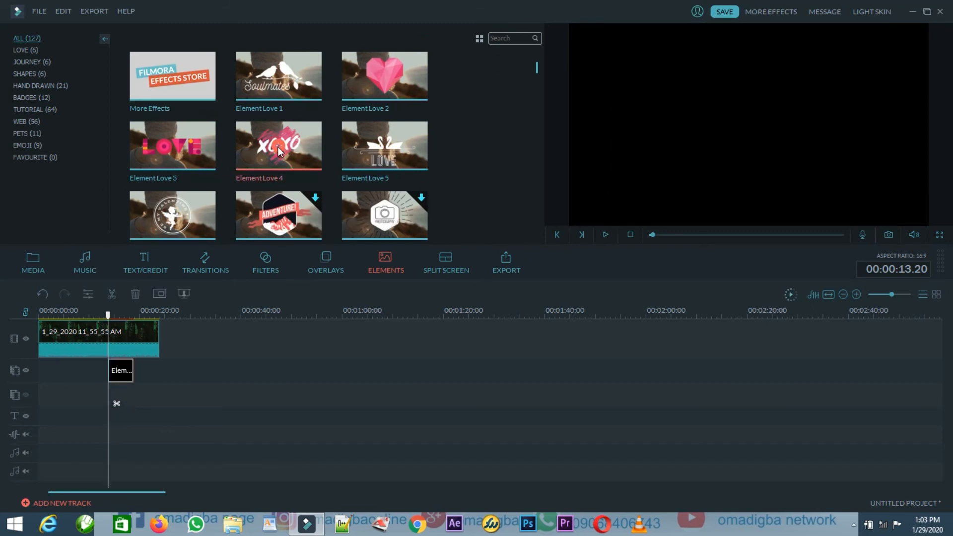
Step: Preview Element Love 4 over the video, then view its motion presets without applying one
key(space)
key(space)
right_click(126, 378)
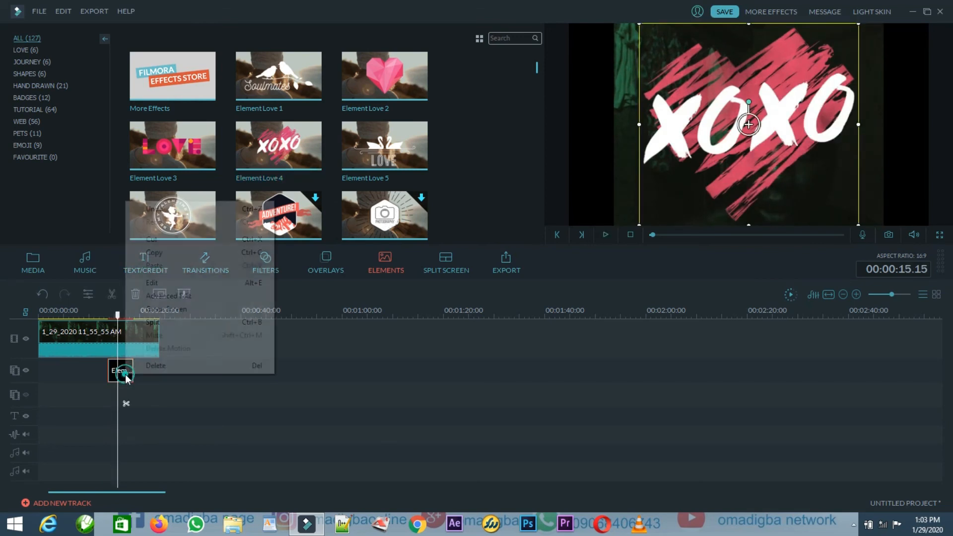
click(152, 283)
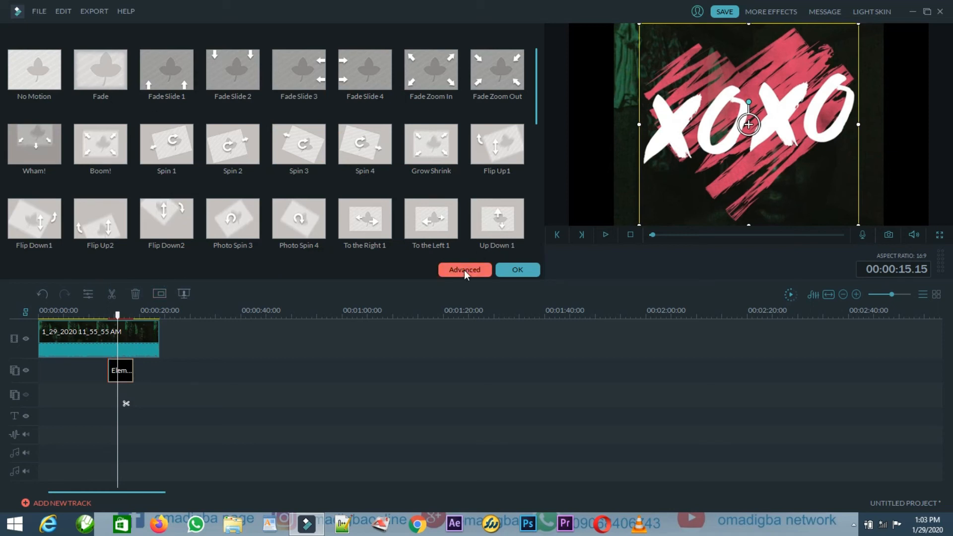
click(516, 269)
Step: Try the circle mask and then the heart mask on Element Love 4 in its advanced settings
right_click(124, 366)
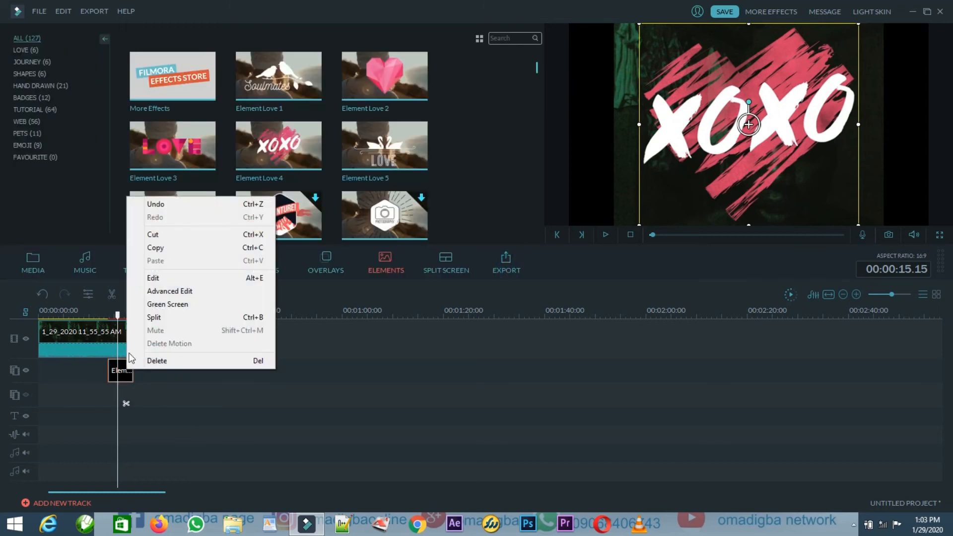
click(149, 278)
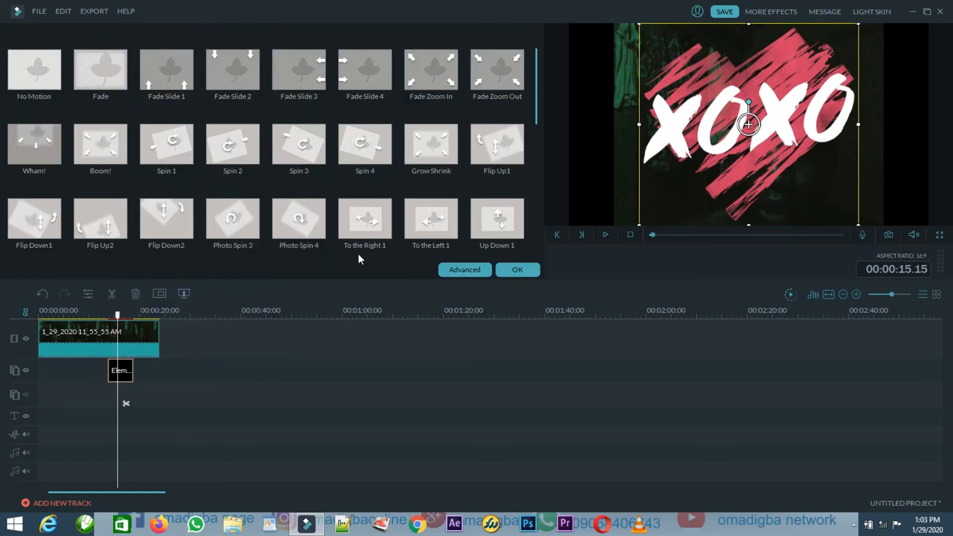
click(462, 271)
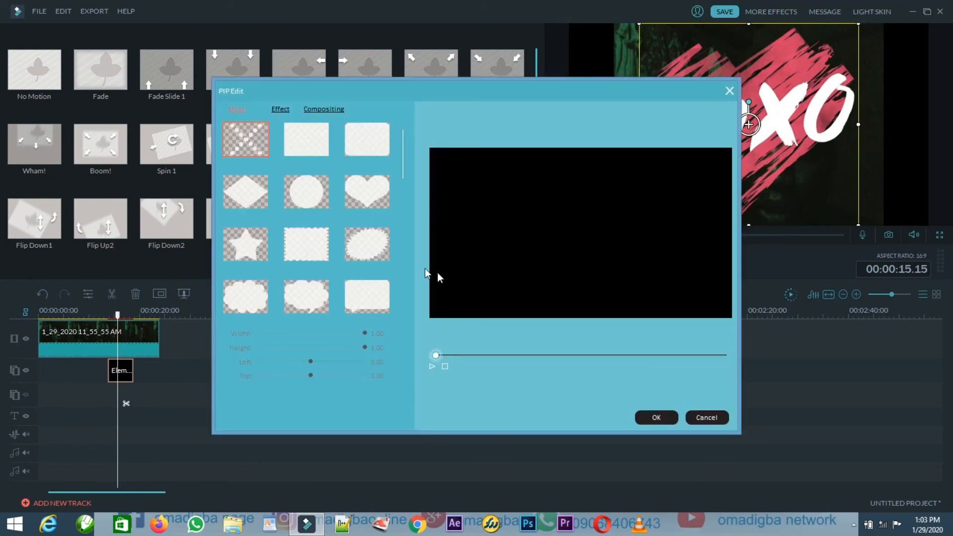
click(305, 198)
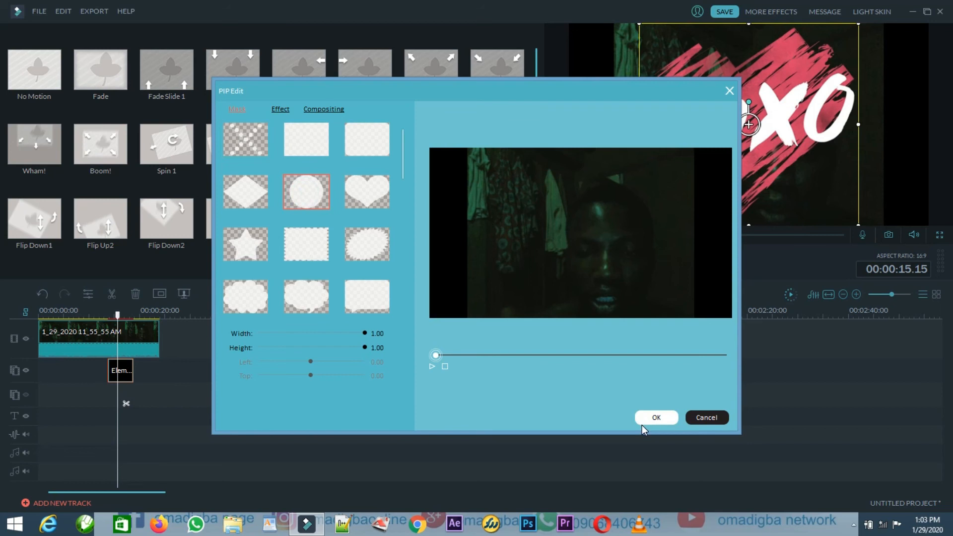
click(362, 202)
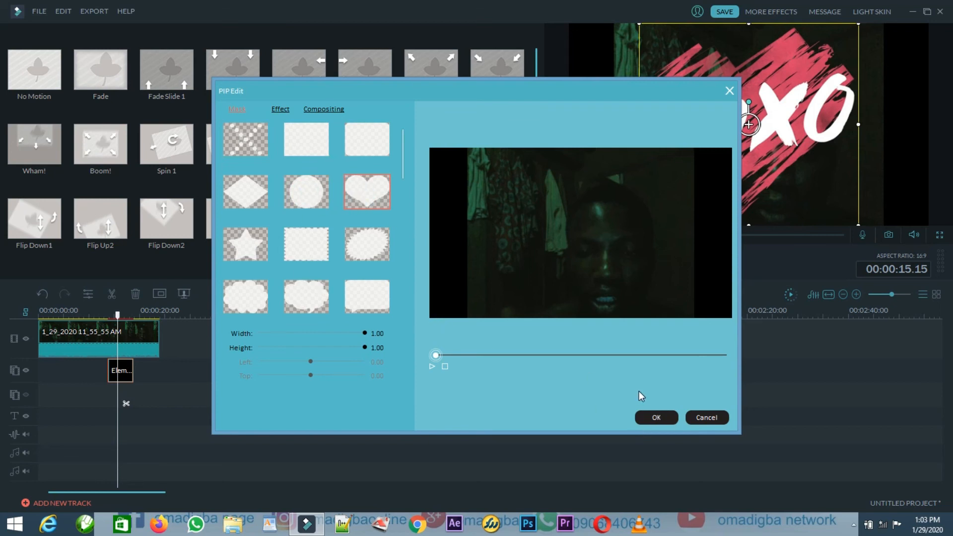
click(654, 415)
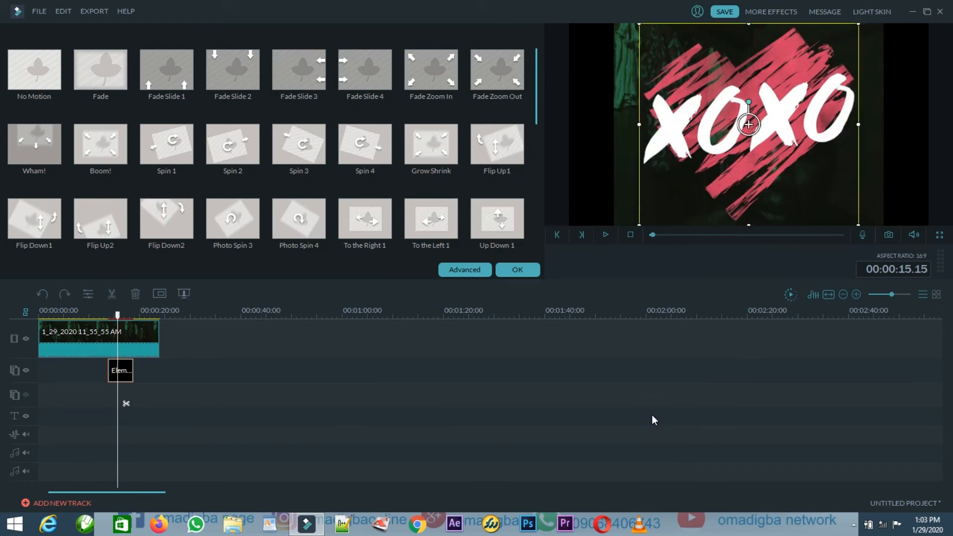
Step: Examine Element Love 4's advanced mask, compositing, chroma key and shadow settings, then cancel without applying changes
click(119, 371)
right_click(121, 372)
click(453, 274)
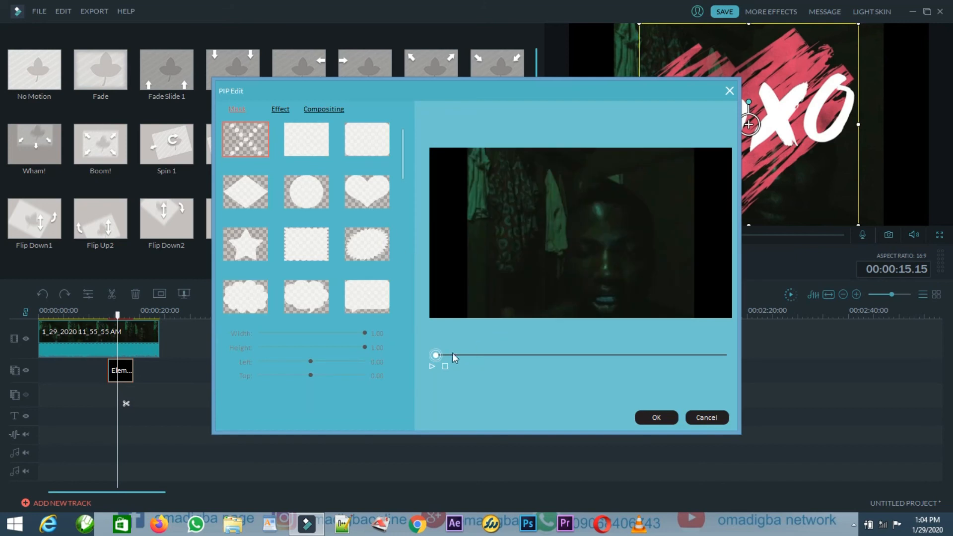
drag(434, 355, 505, 356)
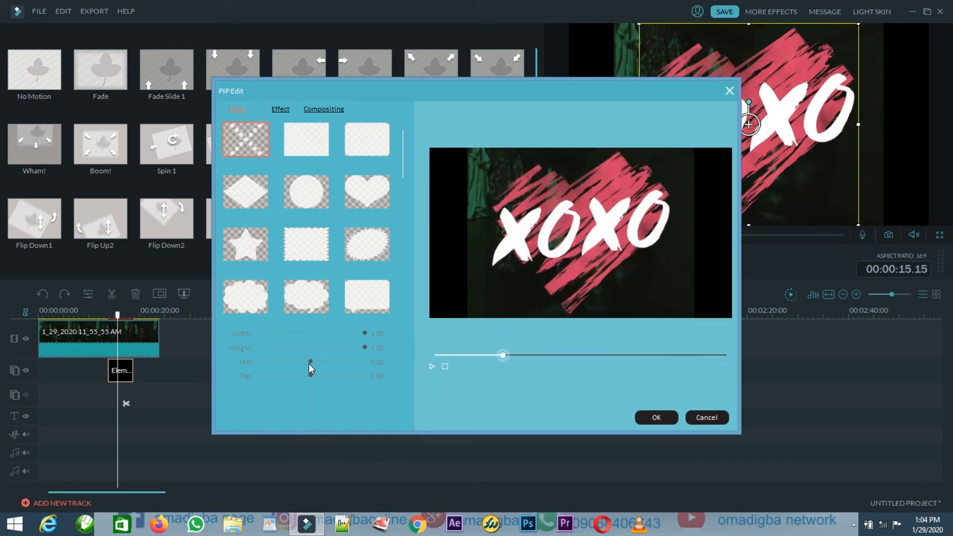
click(320, 111)
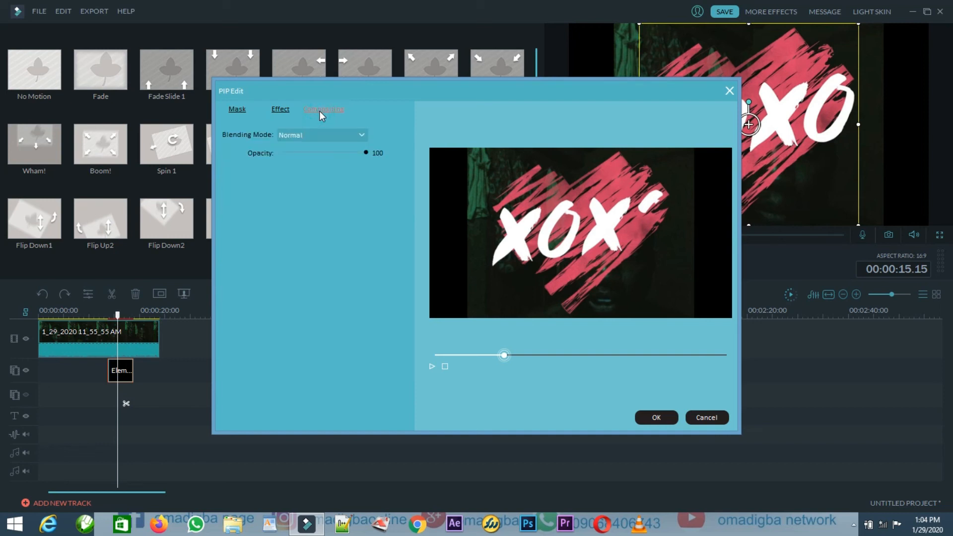
click(291, 114)
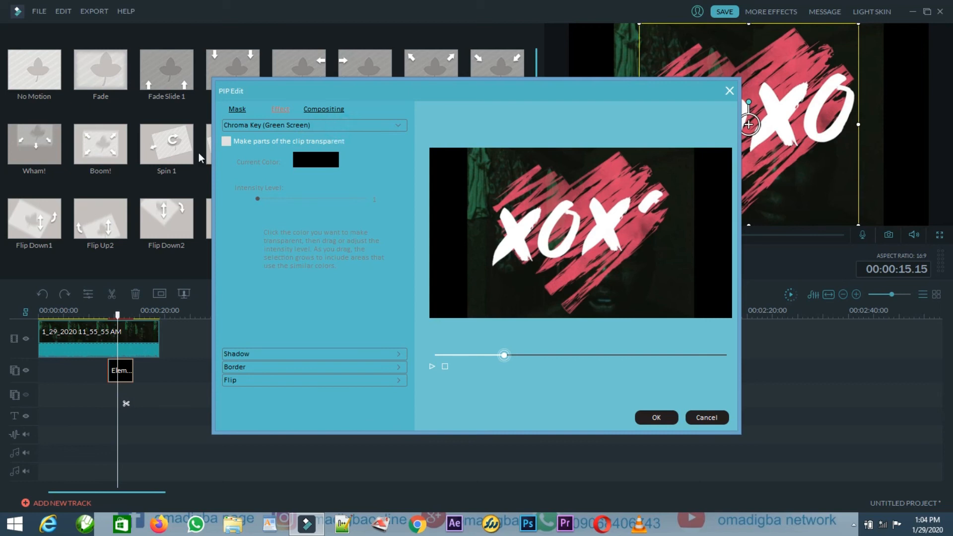
click(226, 142)
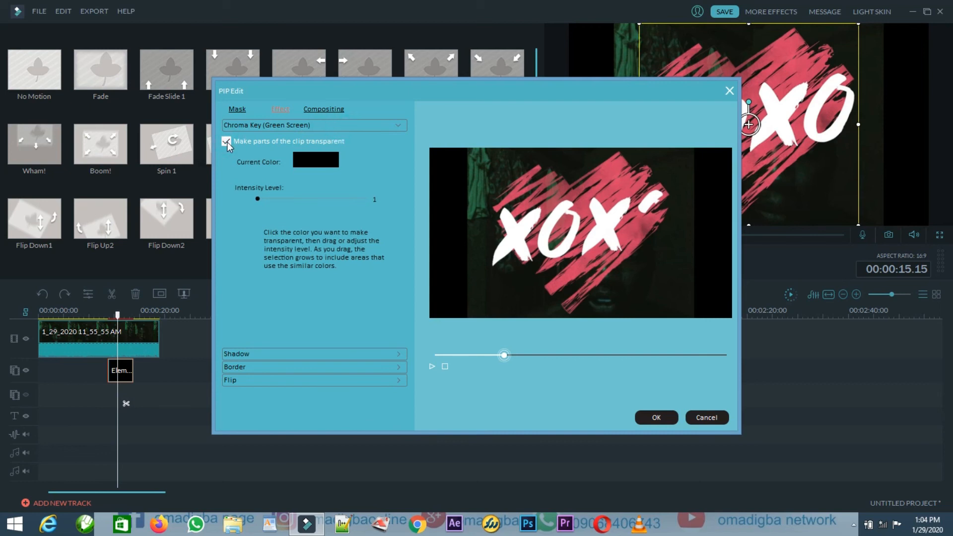
click(227, 141)
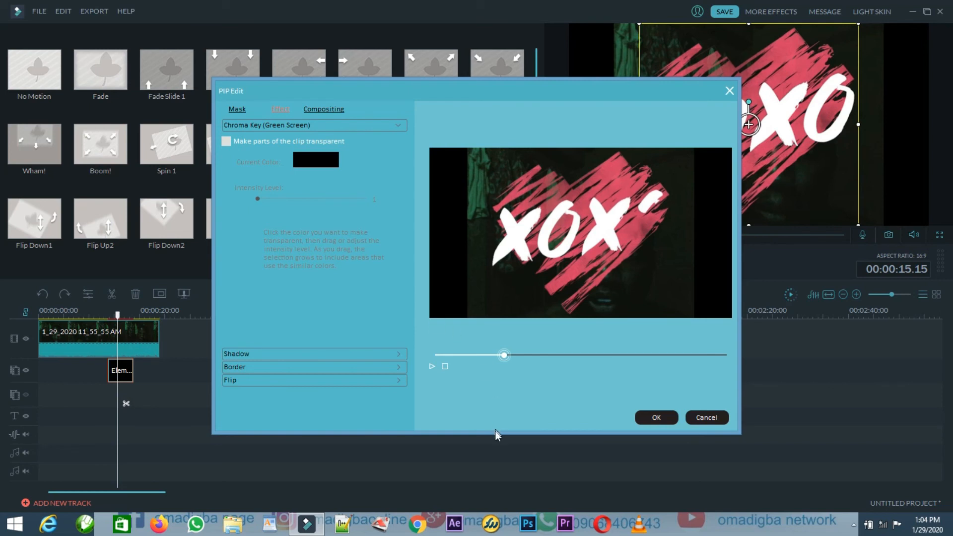
click(388, 355)
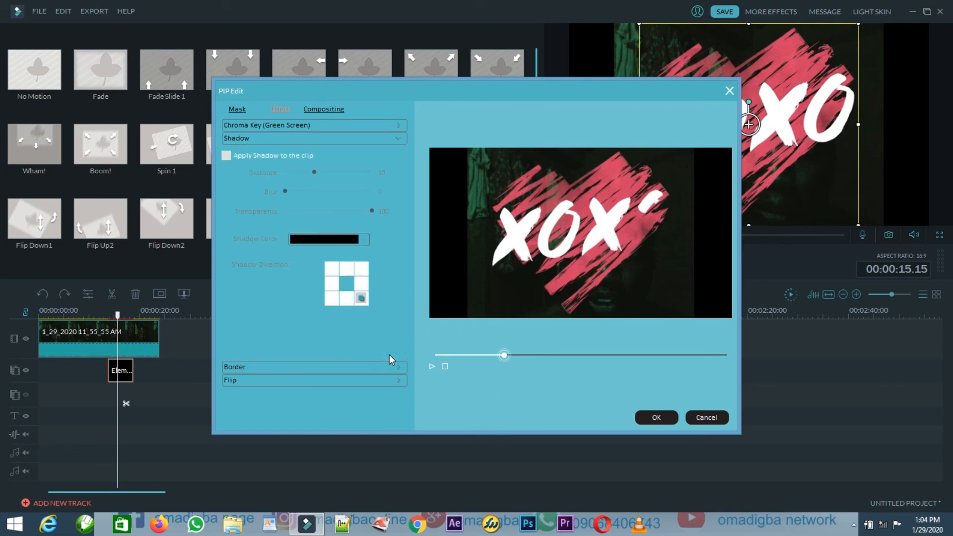
click(713, 423)
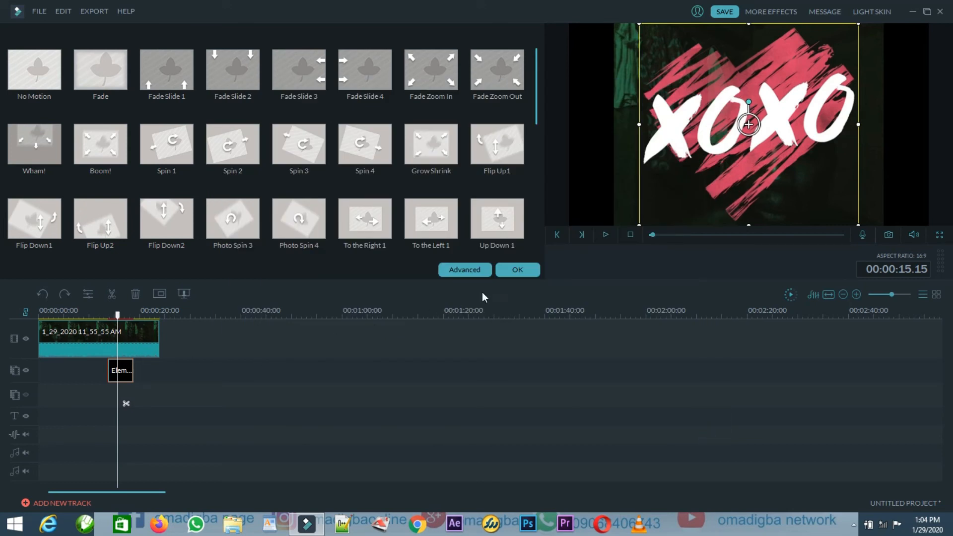
click(516, 271)
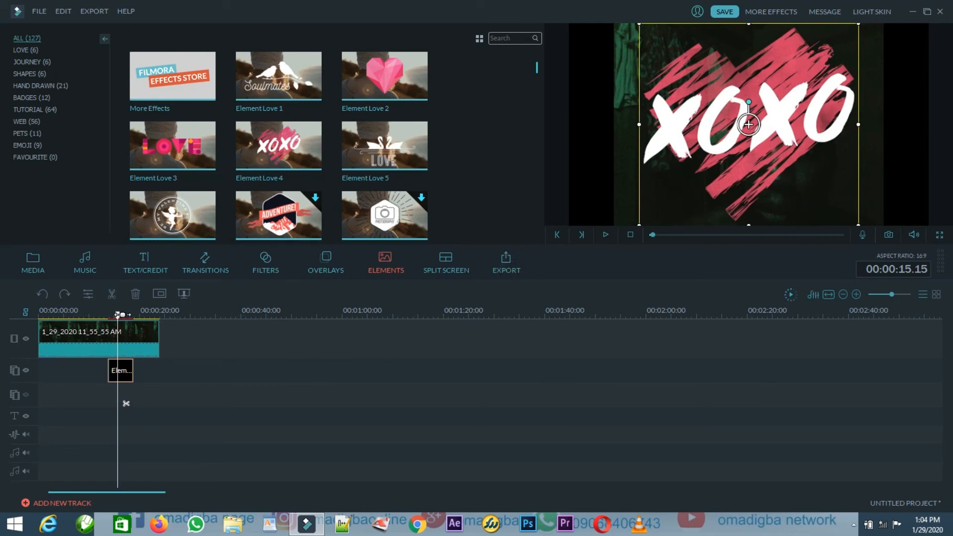
Step: Replay Element Love 4 from just before its start, then delete it from the timeline
drag(119, 320, 106, 320)
key(space)
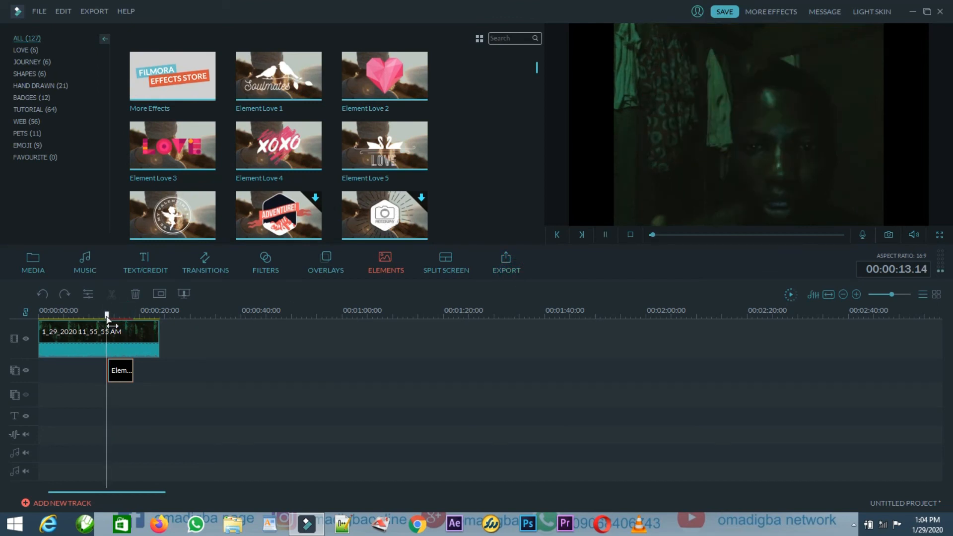
key(space)
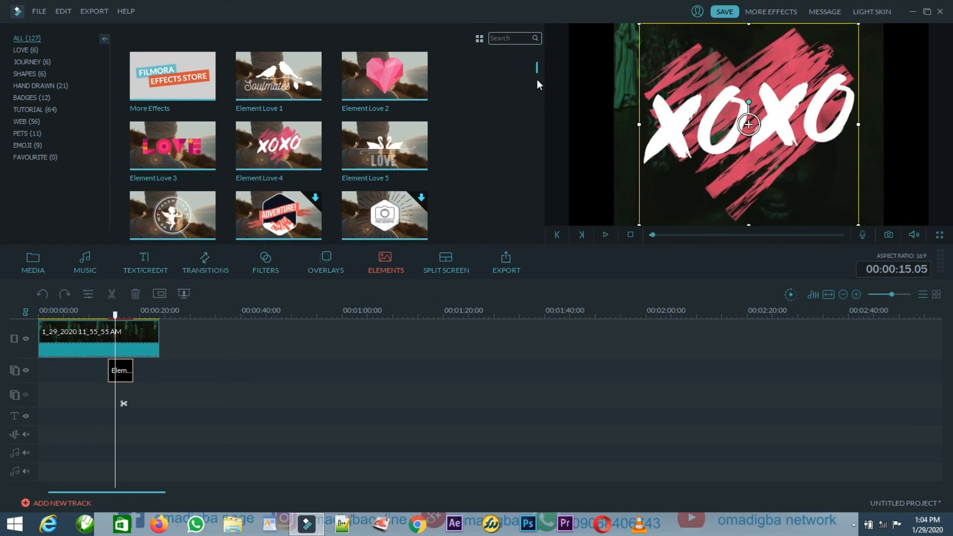
drag(537, 70, 546, 219)
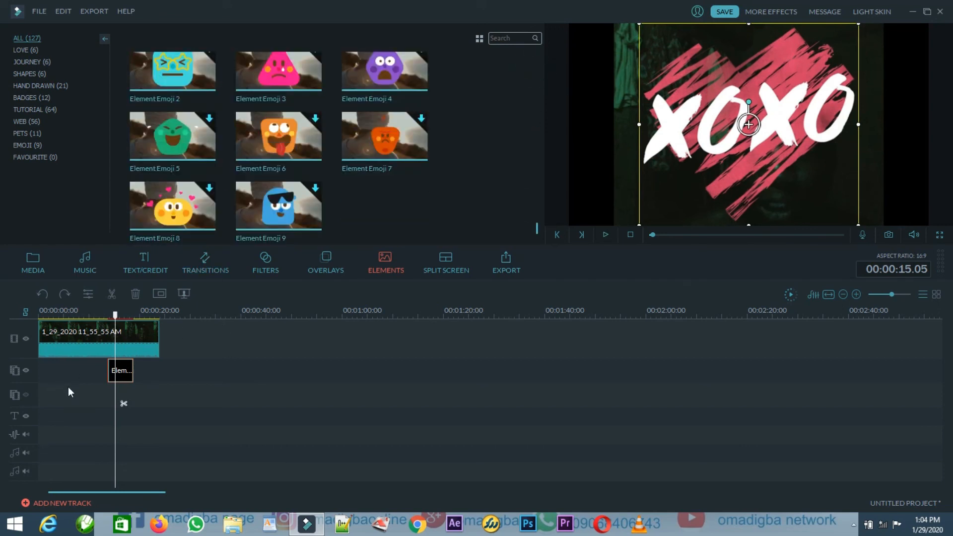
key(Delete)
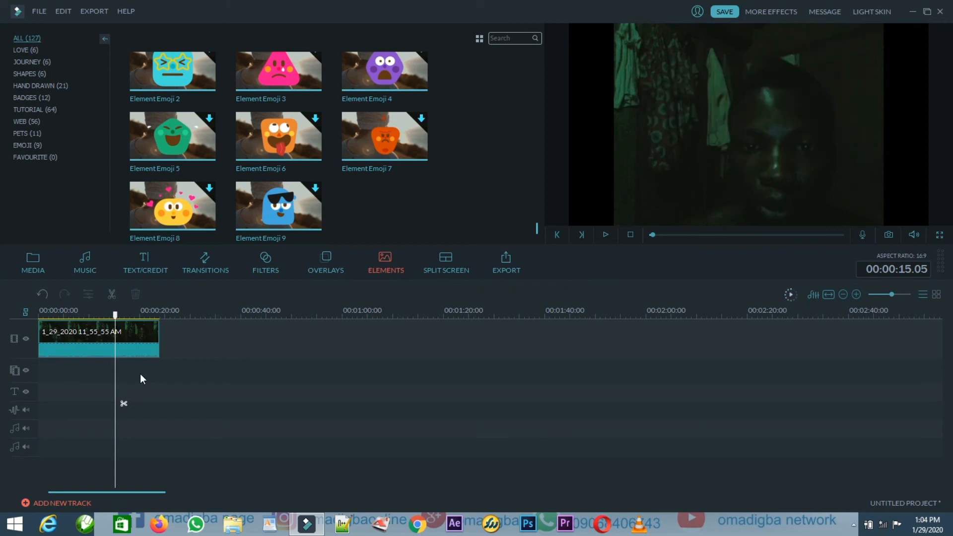
Step: Add a side-by-side two-panel split screen clip after the video on the timeline
click(445, 260)
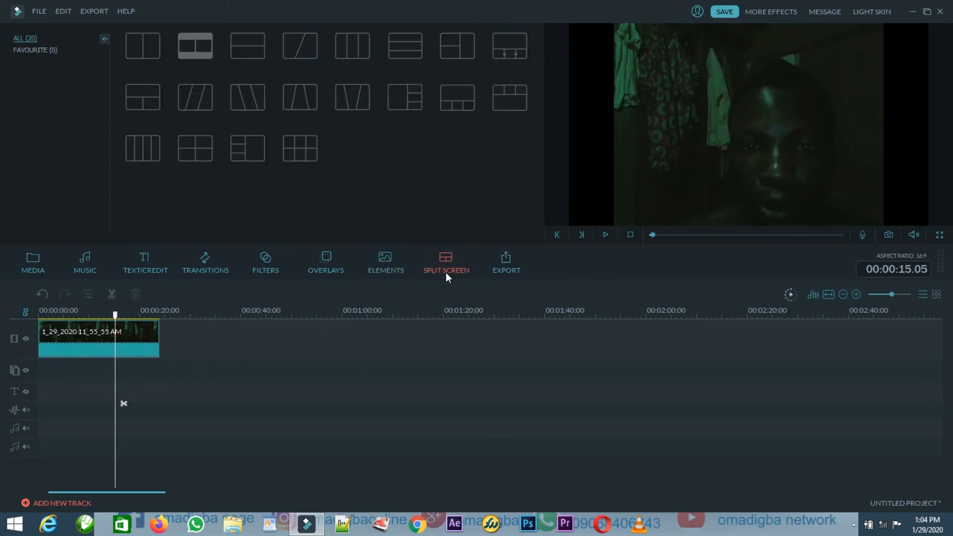
click(209, 54)
double_click(160, 55)
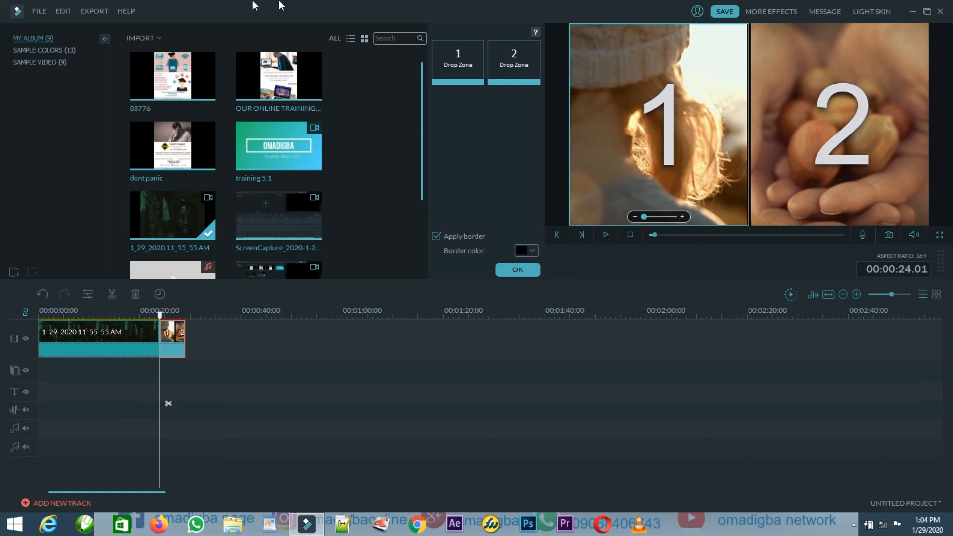
Step: Place the image 88776 in drop zone 1 and the OUR ONLINE TRAINING image in drop zone 2, shifting the first image upward within its panel
drag(164, 79, 452, 56)
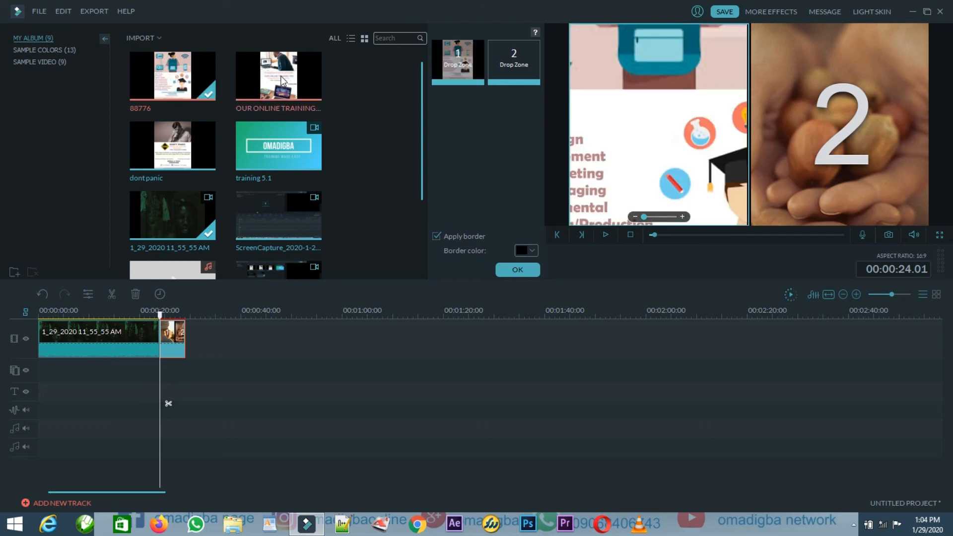
drag(279, 76, 502, 58)
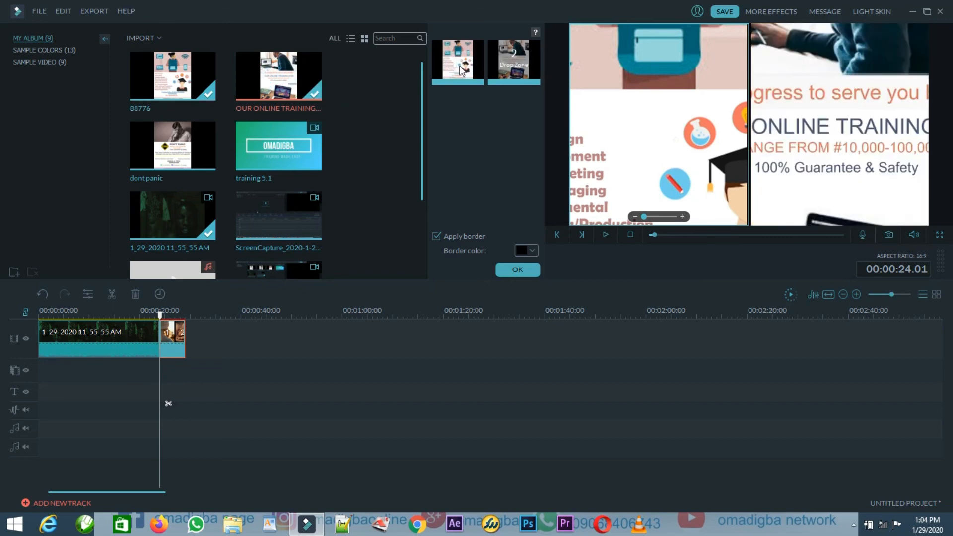
mouse_move(645, 218)
mouse_down()
mouse_move(667, 217)
mouse_move(644, 217)
mouse_up()
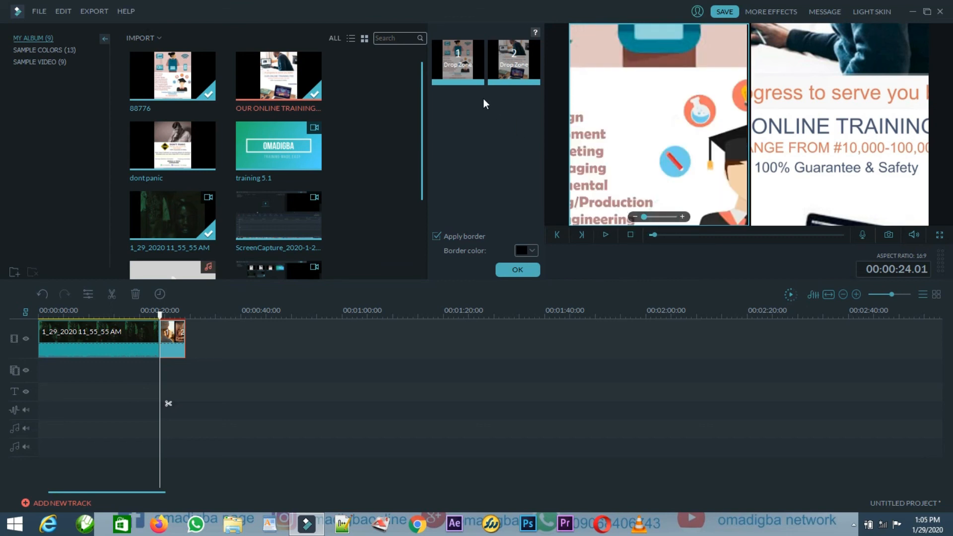
Step: Confirm the split screen setup and play the clip to preview it
right_click(466, 70)
click(476, 123)
click(517, 270)
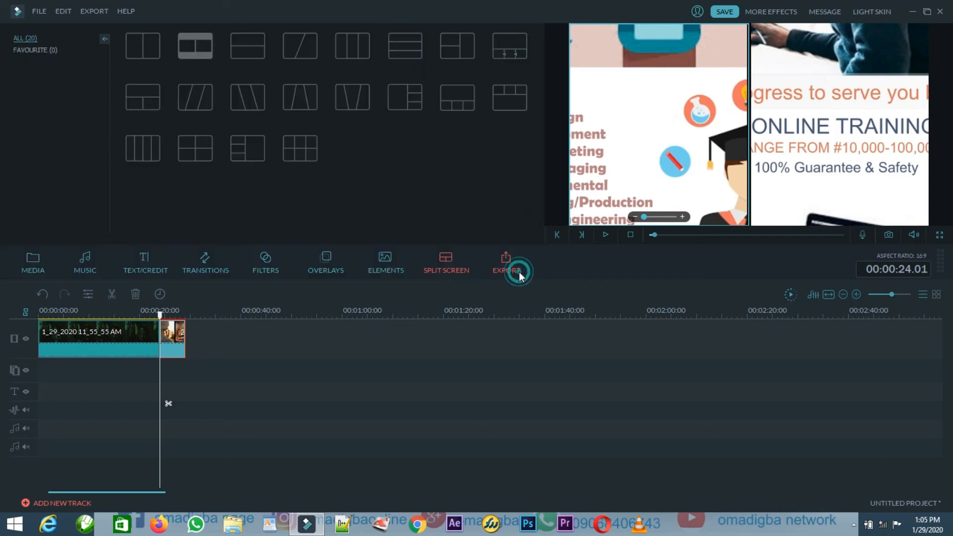
key(space)
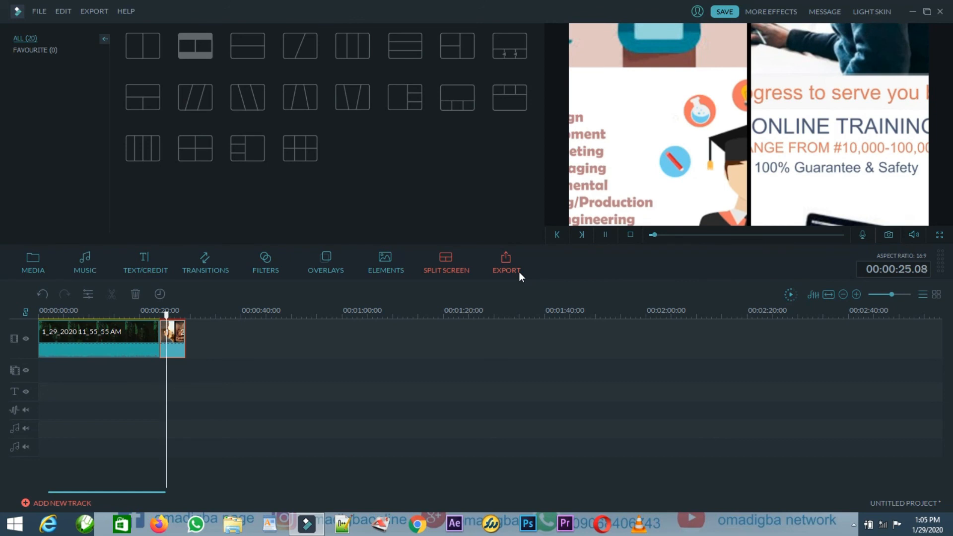
key(space)
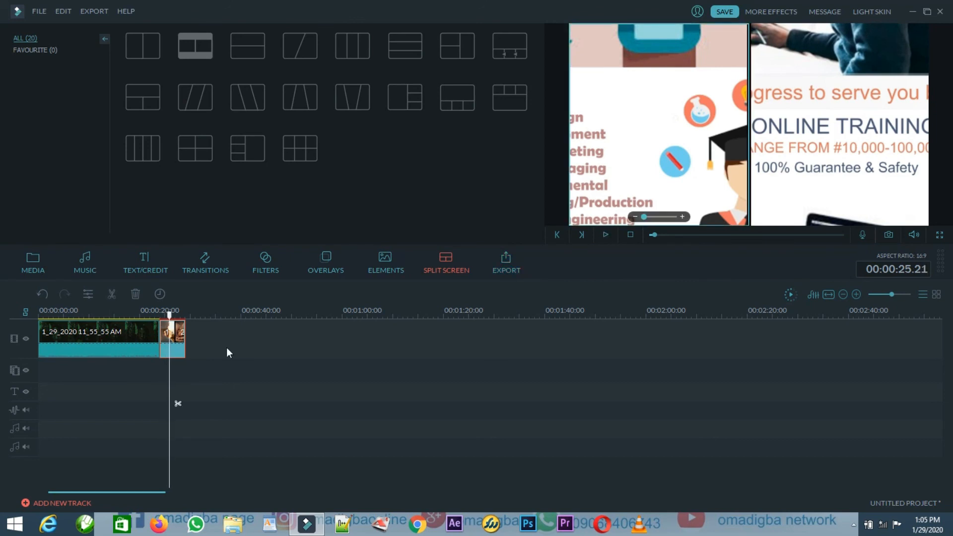
Step: Reopen the split screen clip for editing and turn off its border
right_click(168, 350)
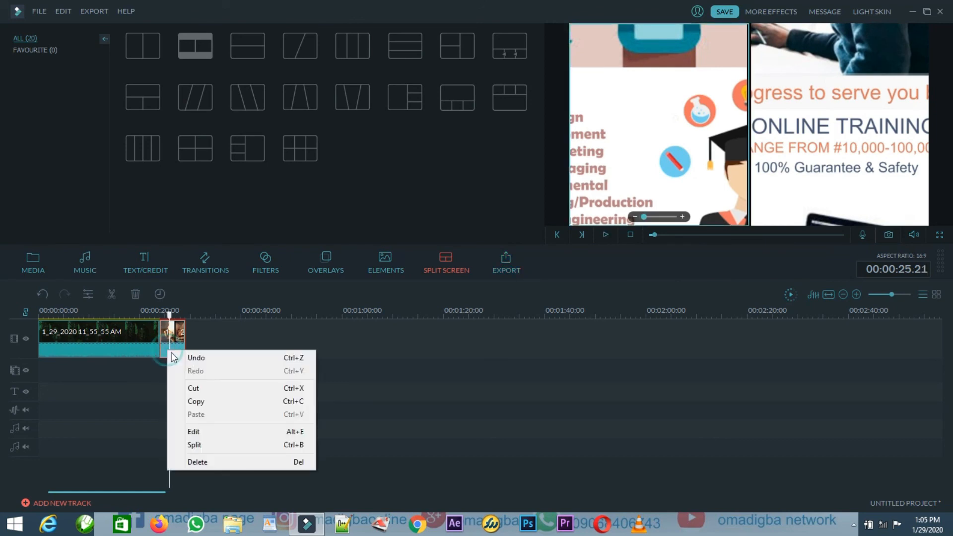
click(198, 433)
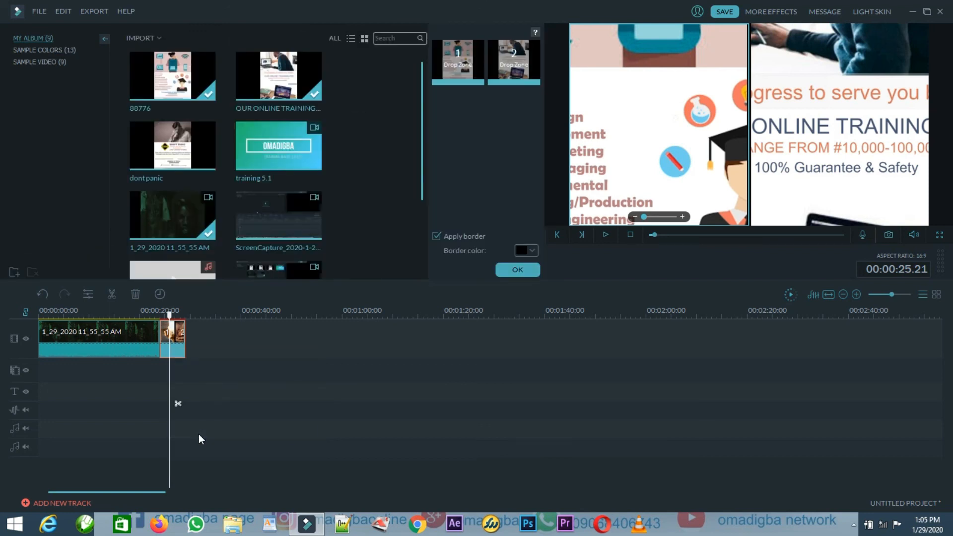
click(435, 233)
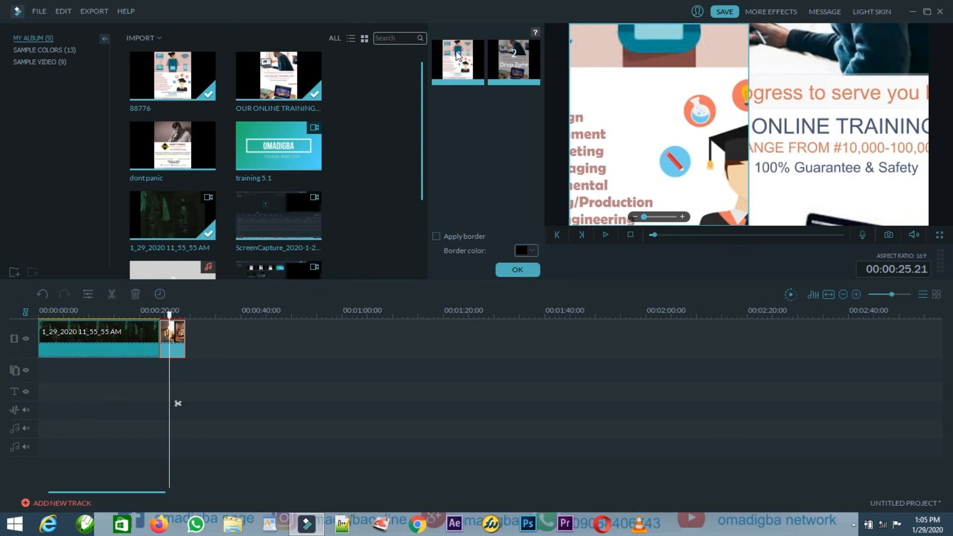
Step: Delete the images from both drop zones and place the image 88776 in drop zone 1 again
mouse_move(458, 81)
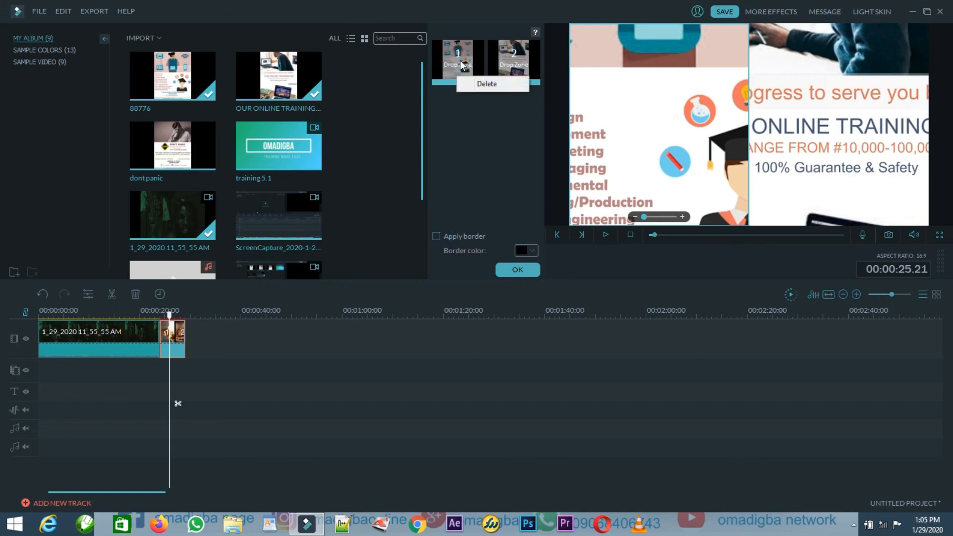
click(489, 85)
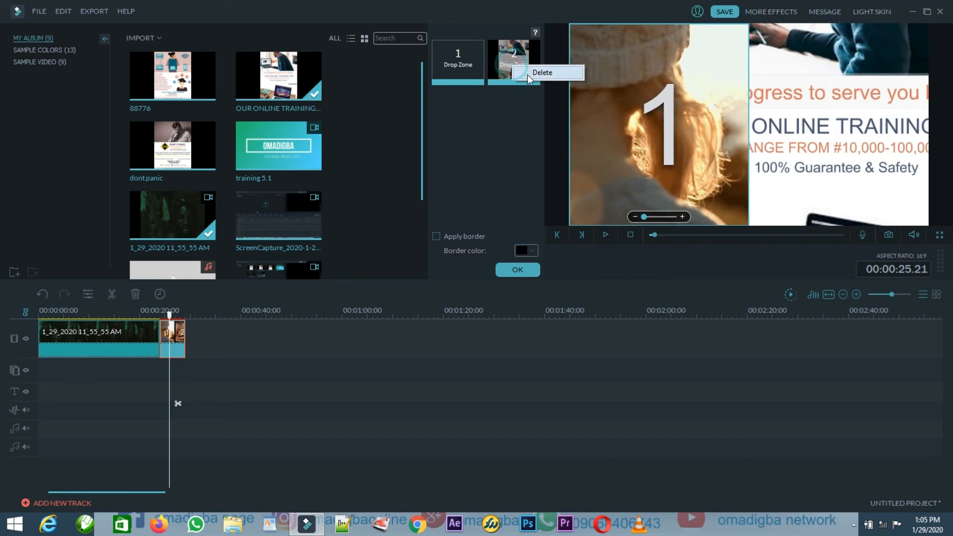
click(541, 75)
drag(177, 88, 466, 70)
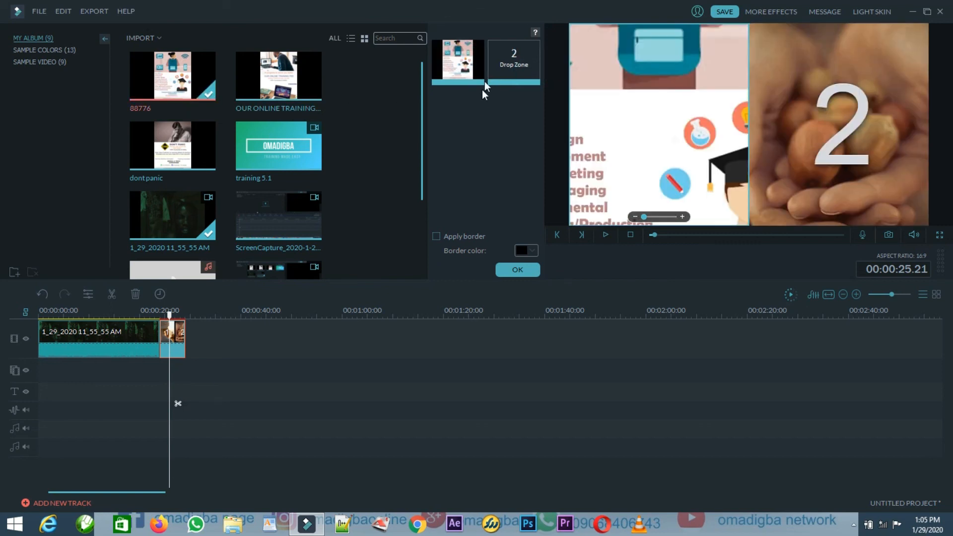
Step: Place the video 1_29_2020 11_55_55 AM in drop zone 2 and play the split screen to preview it
right_click(457, 64)
click(477, 63)
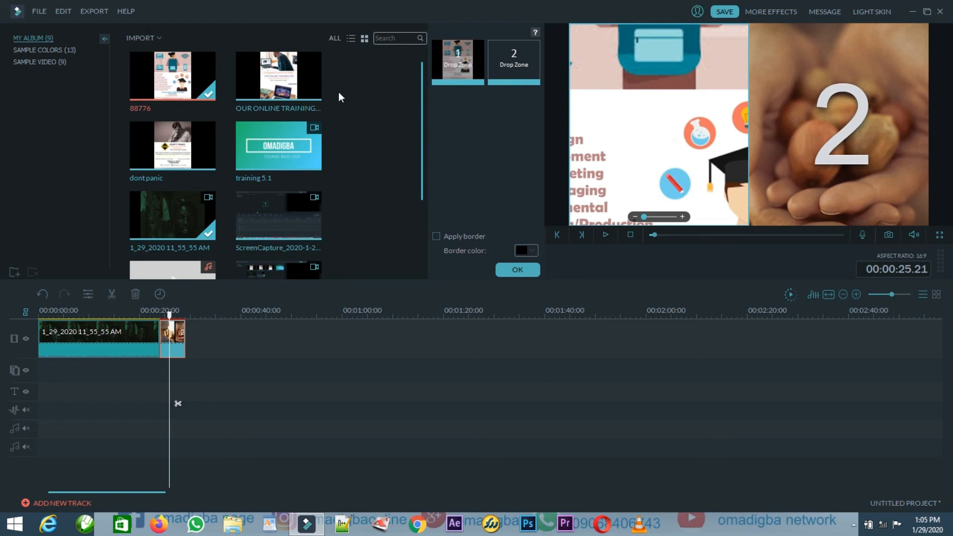
scroll(193, 124, down, 1)
drag(174, 206, 520, 61)
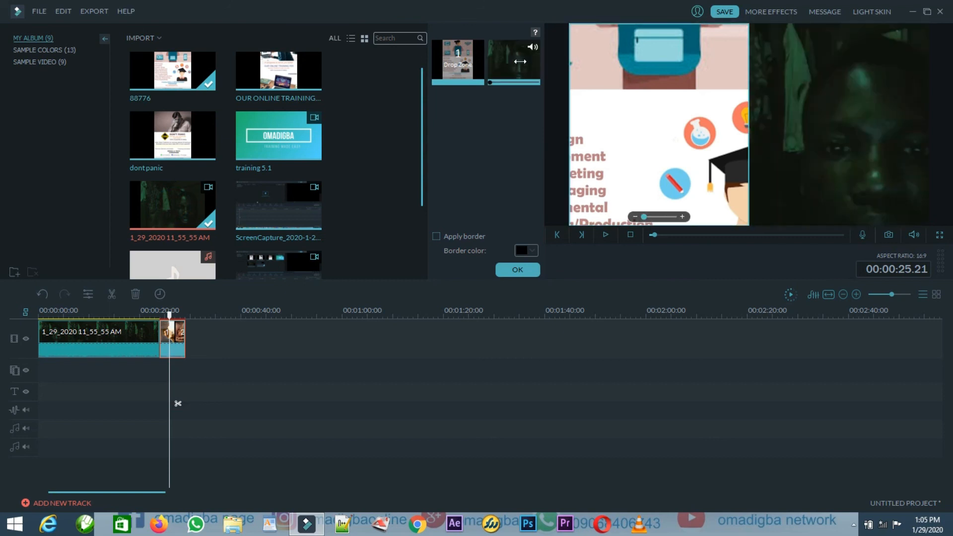
key(space)
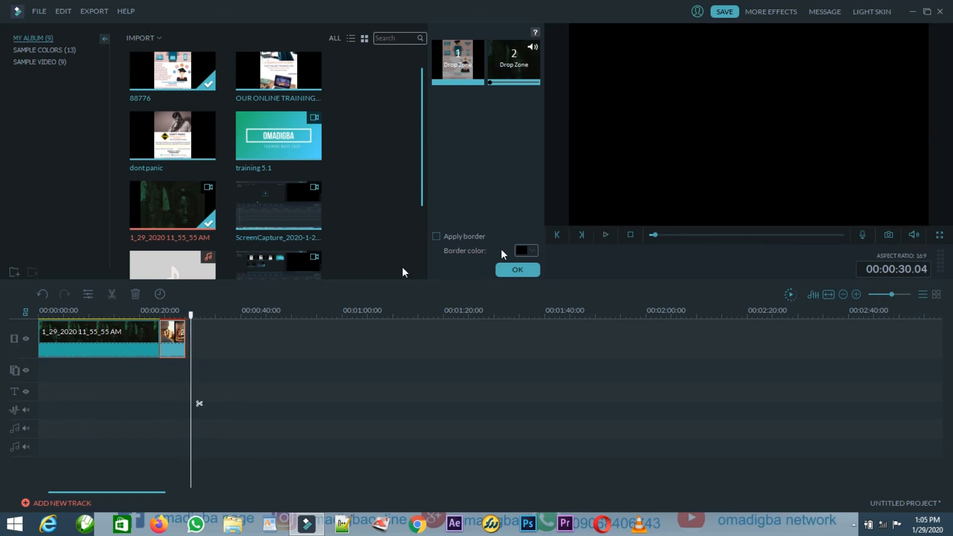
Step: Delete the split screen clip from the timeline and add the two-panel split screen with a single diagonal divider
drag(173, 335, 171, 338)
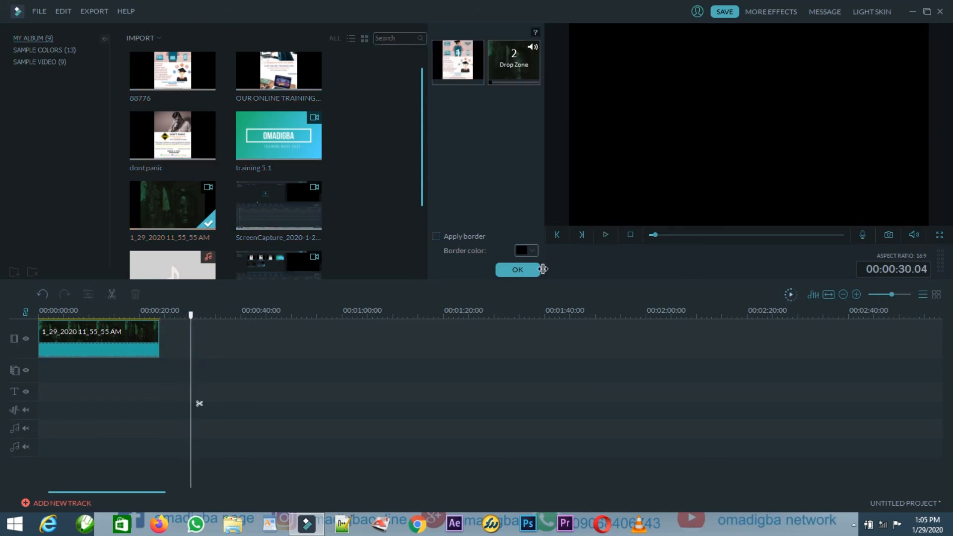
click(527, 270)
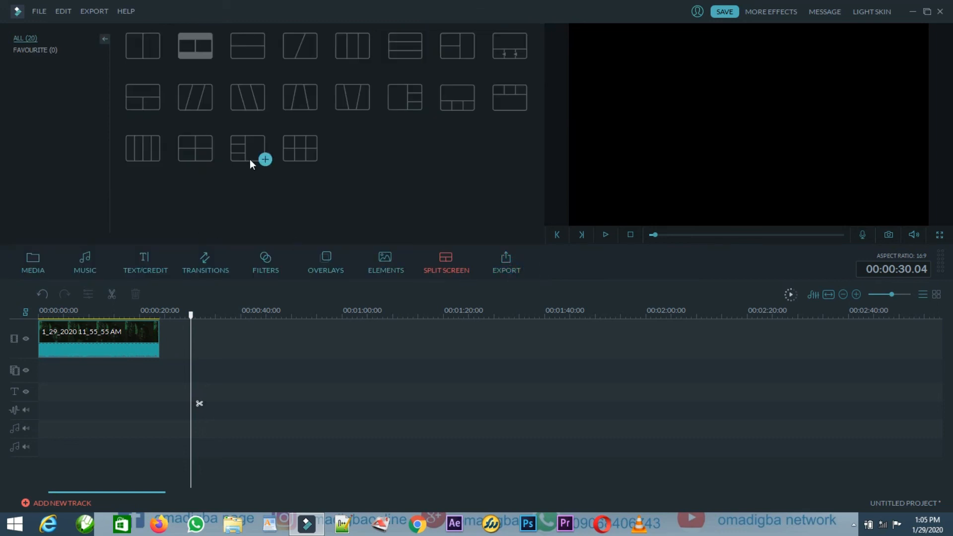
click(317, 57)
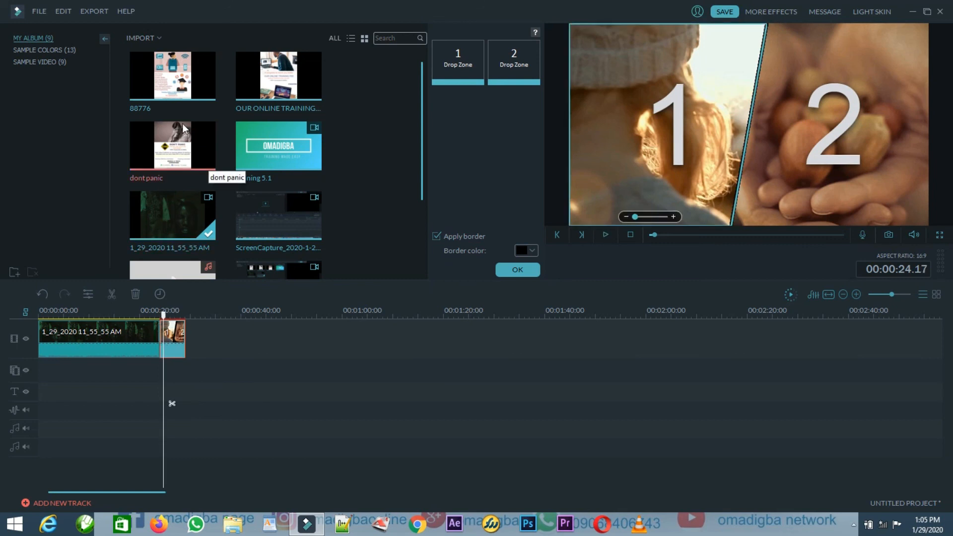
Step: Place the video training 5.1 in drop zone 1 and the video 1_29_2020 11_55_55 AM in drop zone 2
click(278, 145)
drag(278, 145, 456, 65)
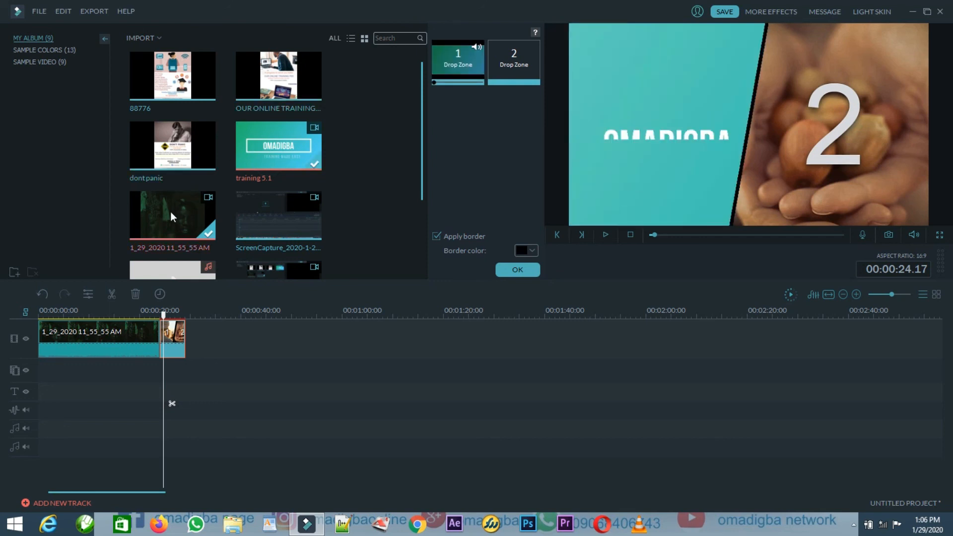
click(515, 62)
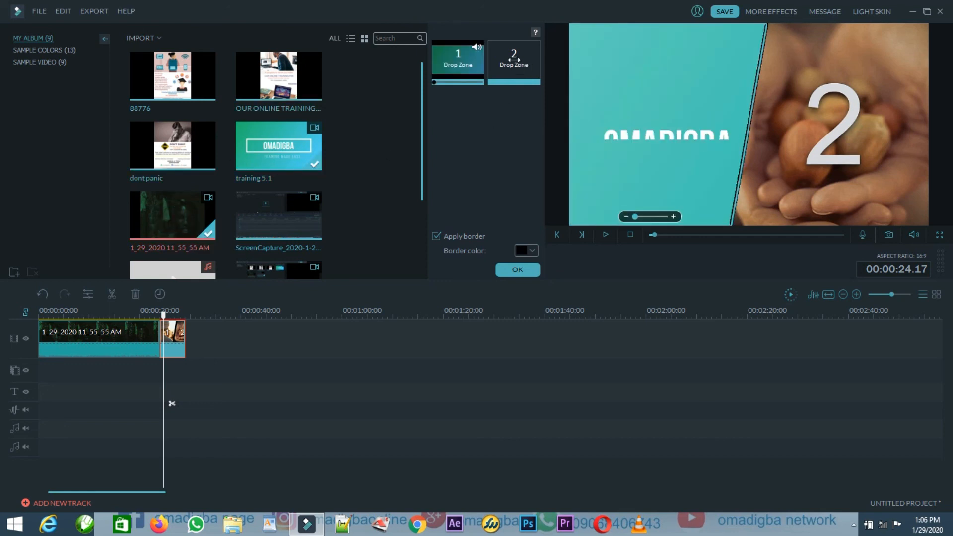
drag(514, 59, 514, 58)
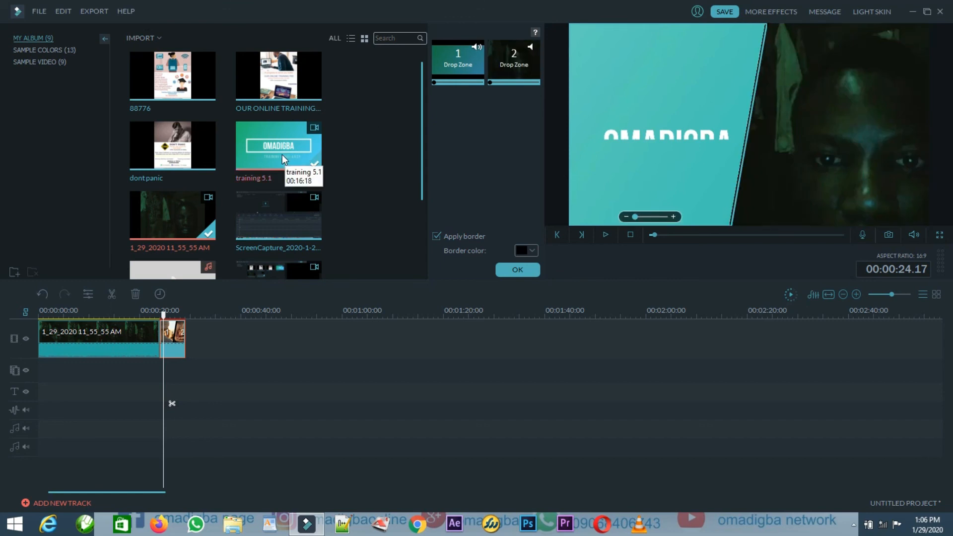
Step: Play the diagonal split screen to preview it, stop playback and confirm its setup
click(289, 244)
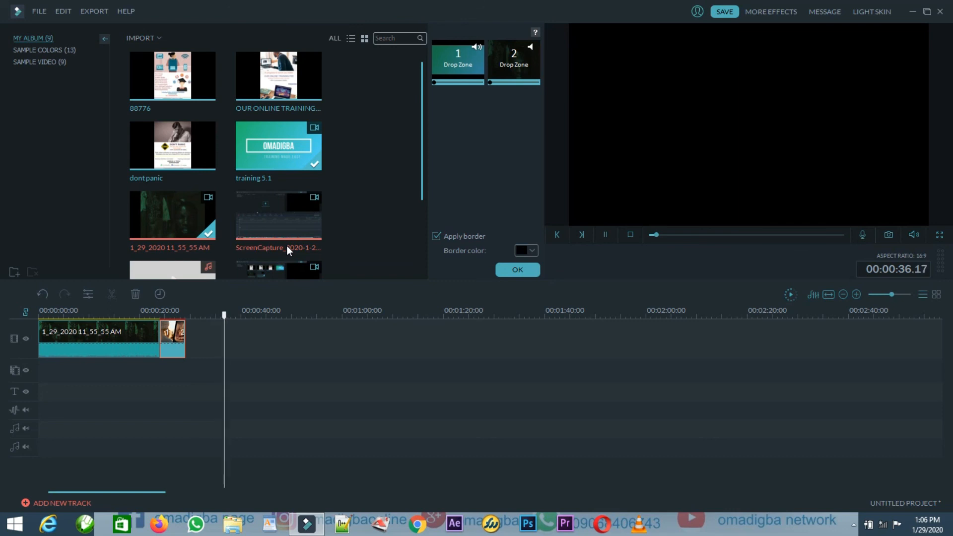
key(space)
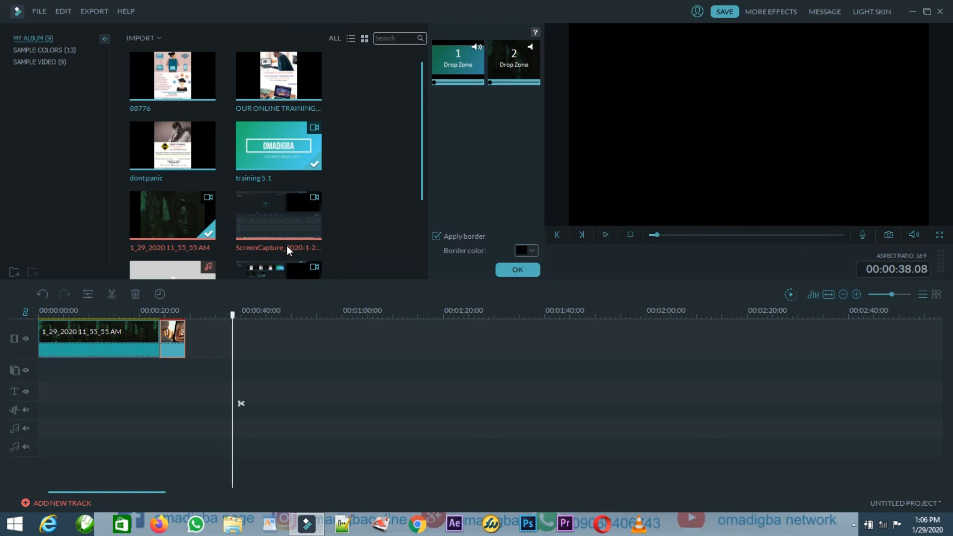
click(502, 270)
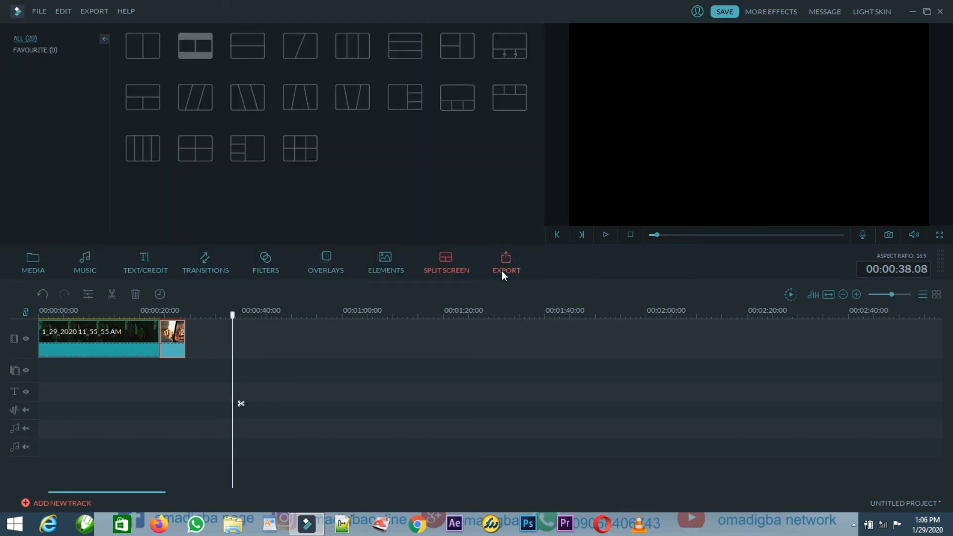